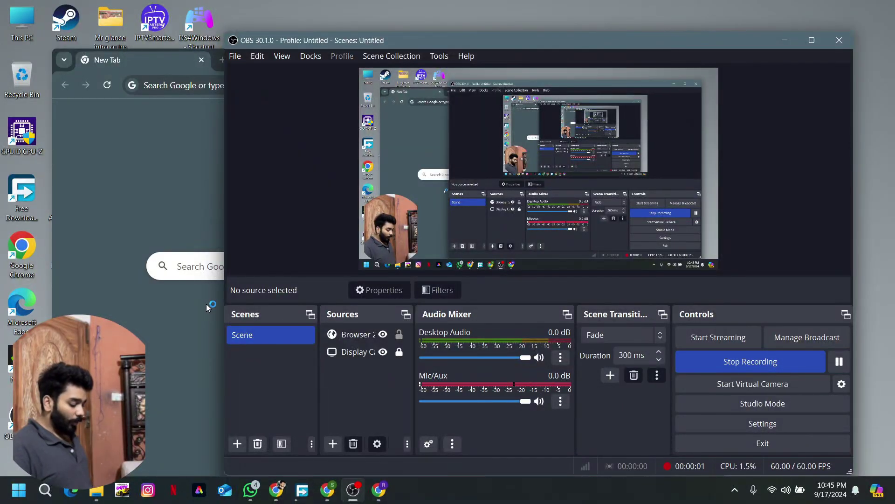
- Switch to the Chrome window, maximized, and search Google for "etude en france"
{"action": "left_click", "coordinate": [207, 303]}
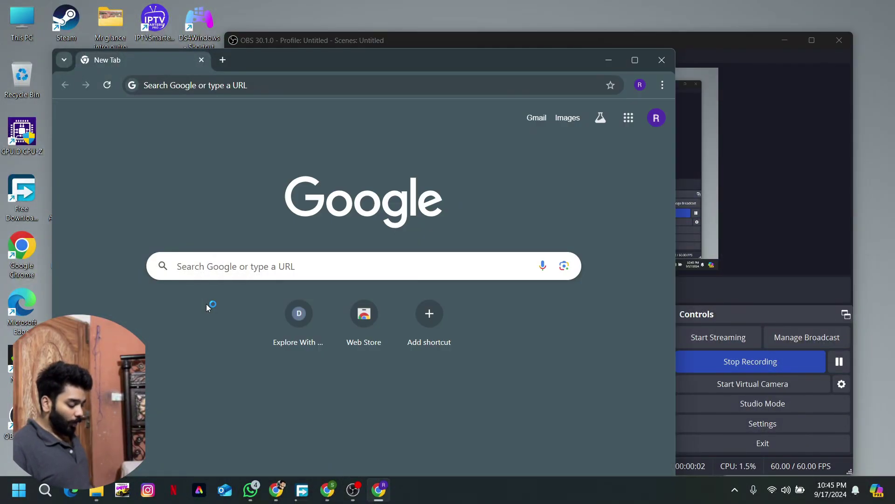
{"action": "left_click", "coordinate": [286, 89]}
{"action": "left_click", "coordinate": [315, 70]}
{"action": "double_click", "coordinate": [314, 69]}
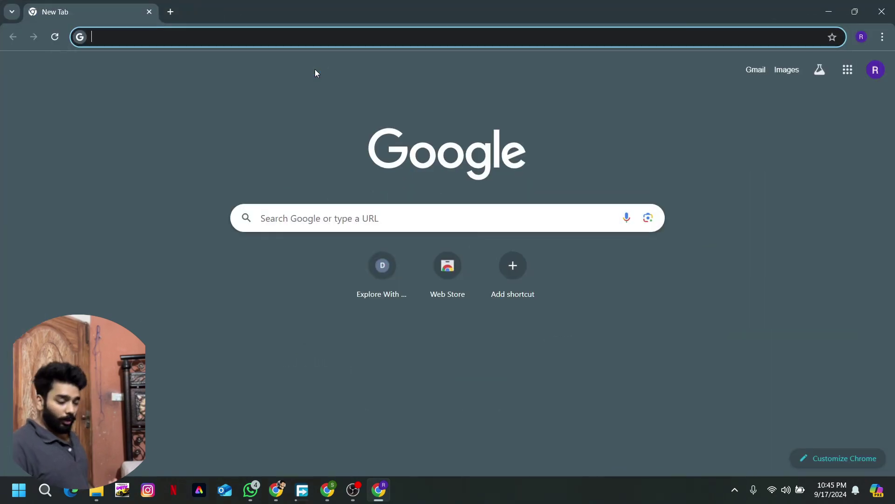
{"action": "type", "text": "etud"}
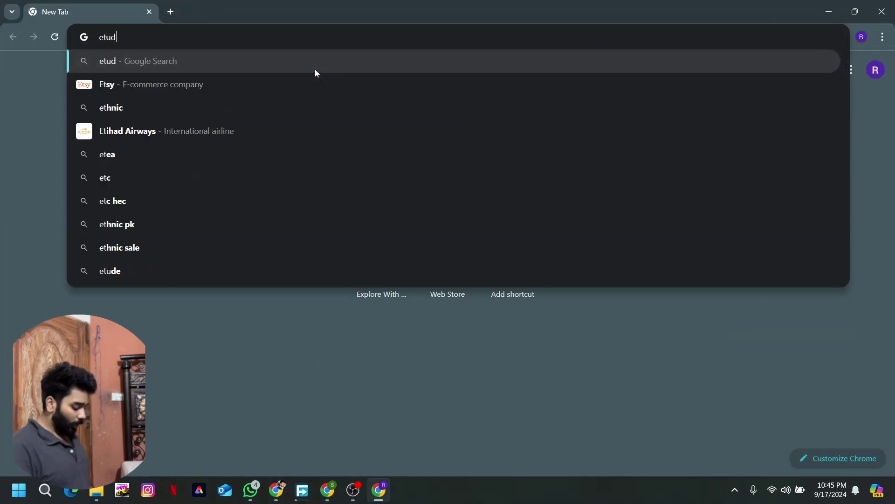
{"action": "type", "text": "e en "}
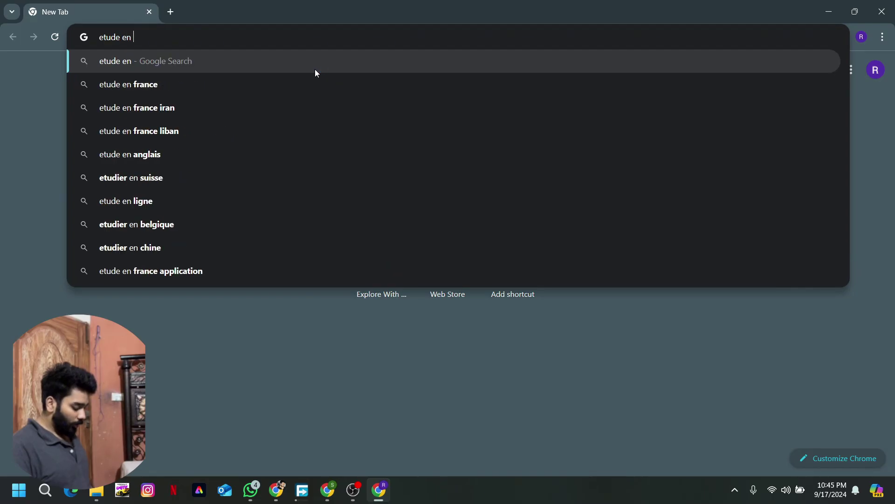
{"action": "type", "text": "france"}
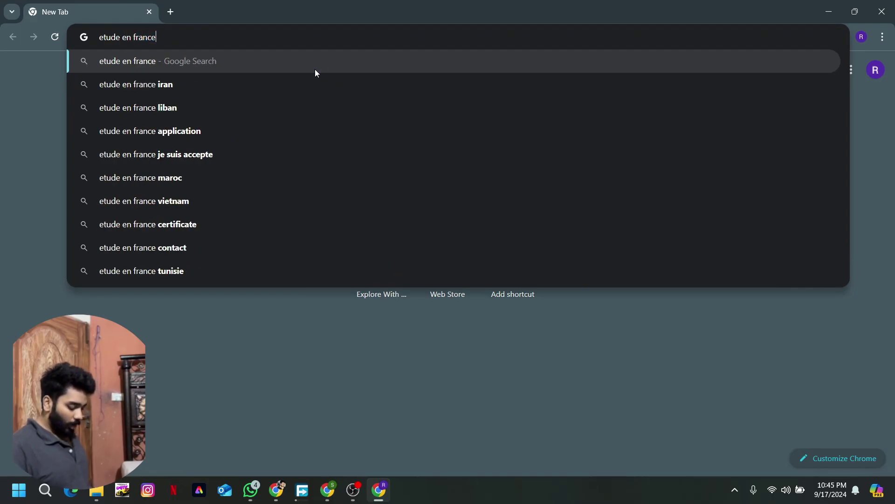
{"action": "key", "text": "Return"}
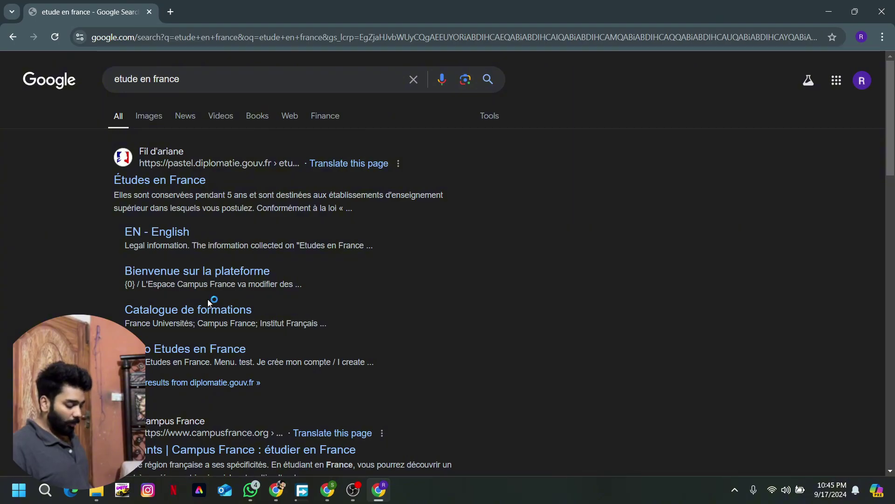
- Open the Études en France platform from the search results and translate its welcome page into English
{"action": "scroll", "coordinate": [205, 294], "scroll_direction": "down", "scroll_amount": 1}
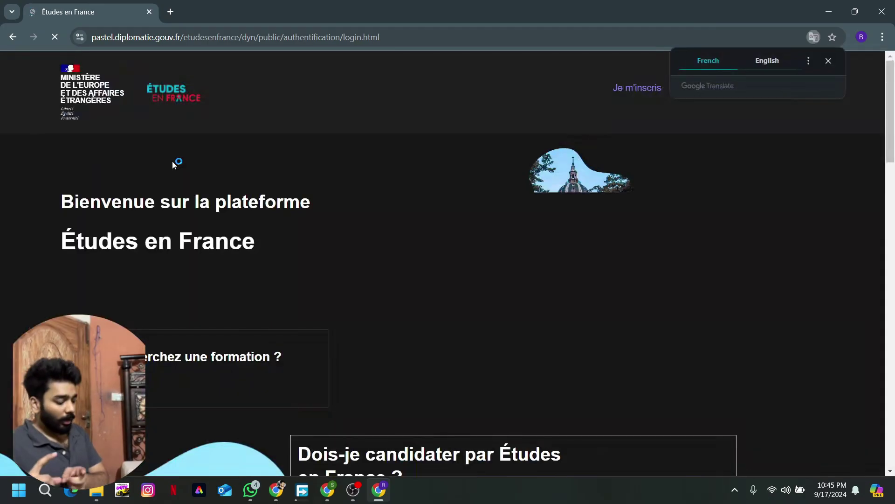
{"action": "left_click", "coordinate": [762, 61]}
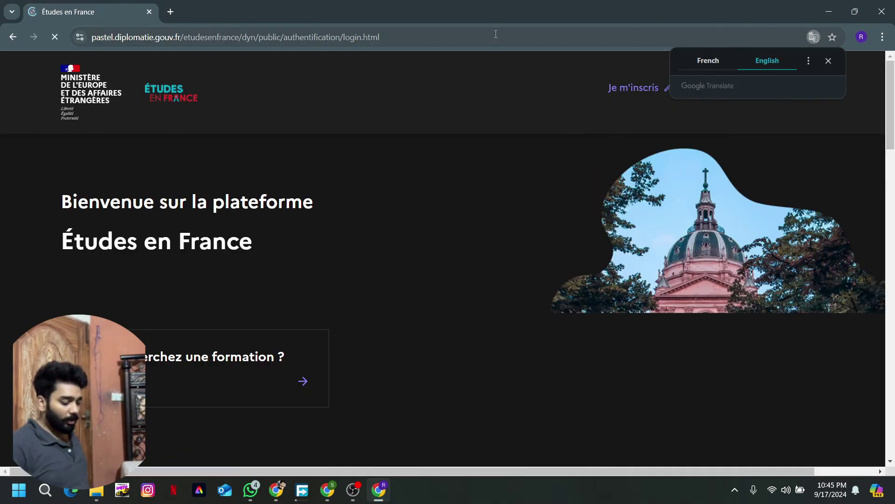
{"action": "left_click", "coordinate": [497, 35]}
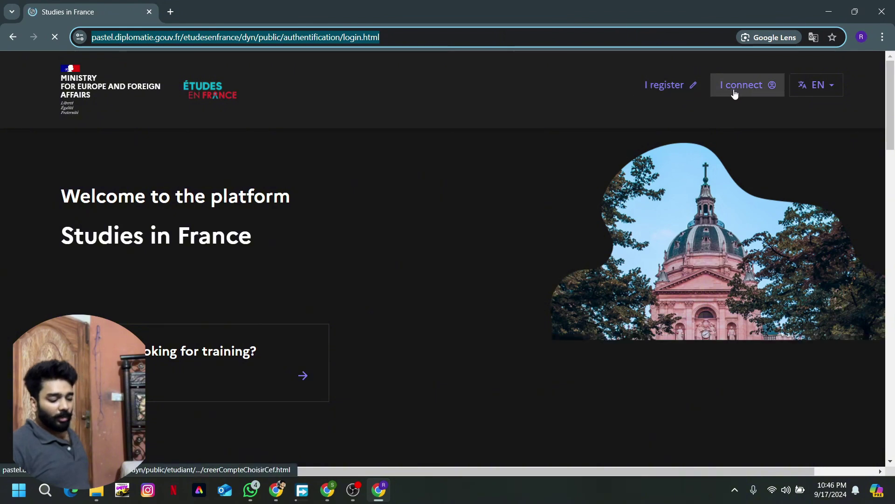
- Open the platform's account registration page and translate it into English
{"action": "left_click", "coordinate": [682, 89]}
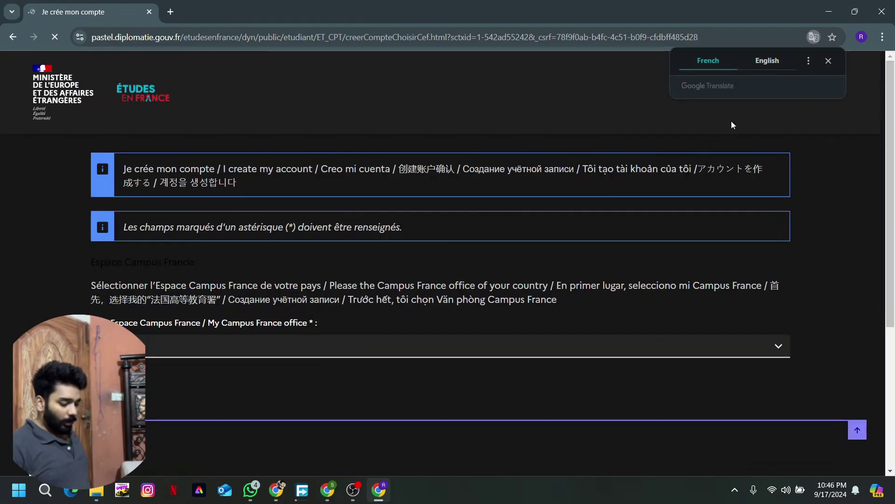
{"action": "left_click", "coordinate": [768, 62]}
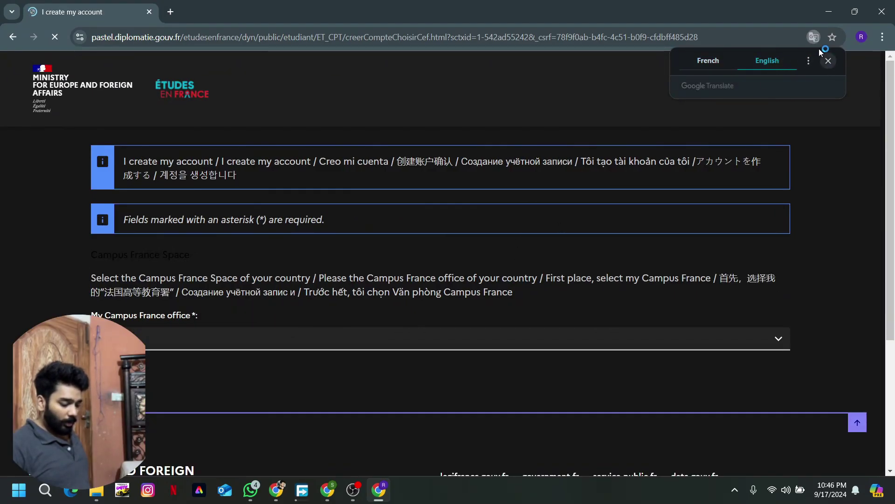
{"action": "left_click", "coordinate": [815, 37]}
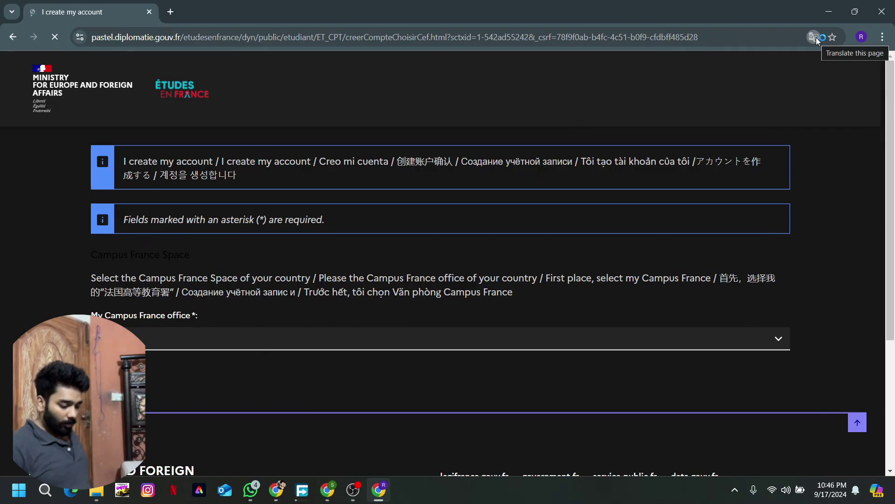
- Choose the Campus France Pakistan space as the Campus France office for the new account
{"action": "scroll", "coordinate": [624, 120], "scroll_direction": "down", "scroll_amount": 2}
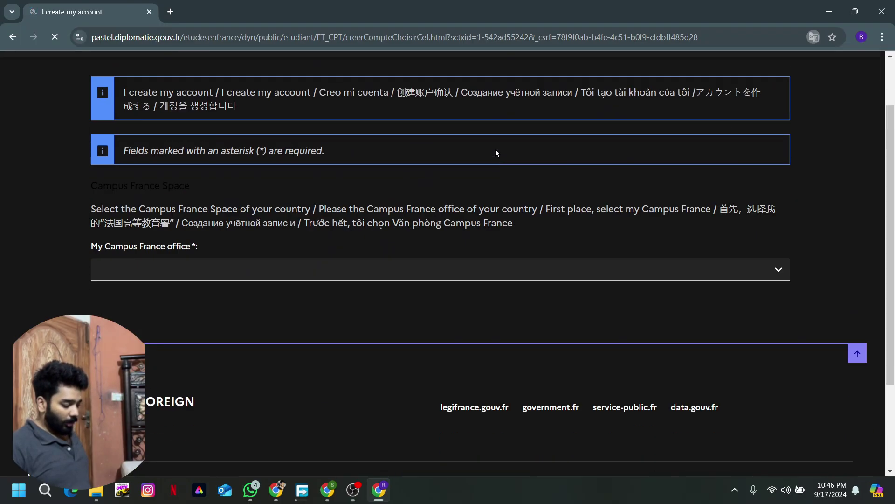
{"action": "left_click", "coordinate": [458, 260]}
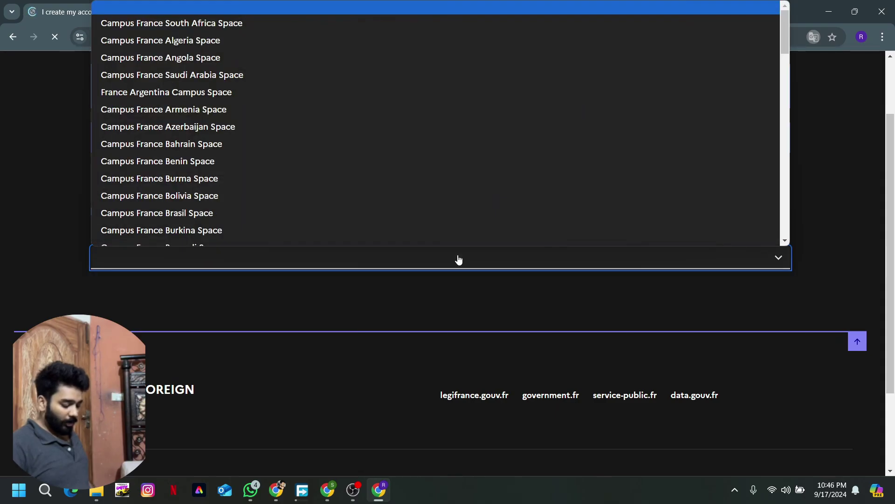
{"action": "key", "text": "Down"}
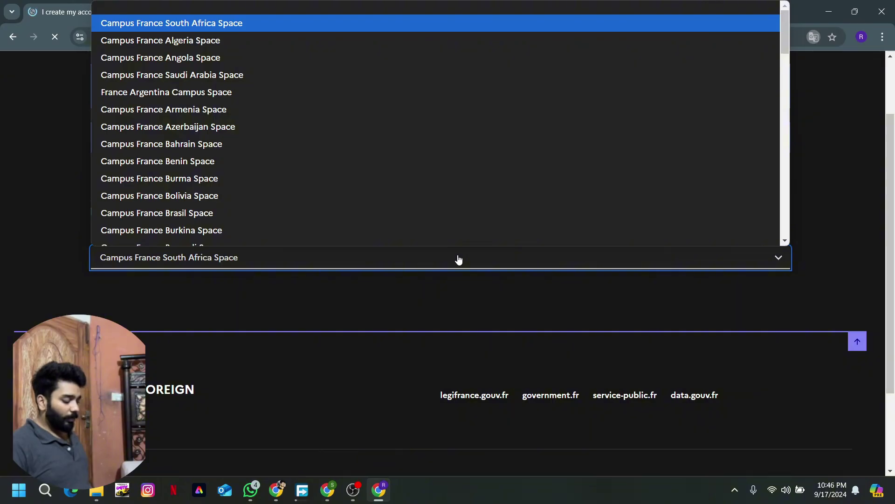
{"action": "scroll", "coordinate": [354, 217], "scroll_direction": "down", "scroll_amount": 5}
{"action": "scroll", "coordinate": [354, 214], "scroll_direction": "down", "scroll_amount": 10}
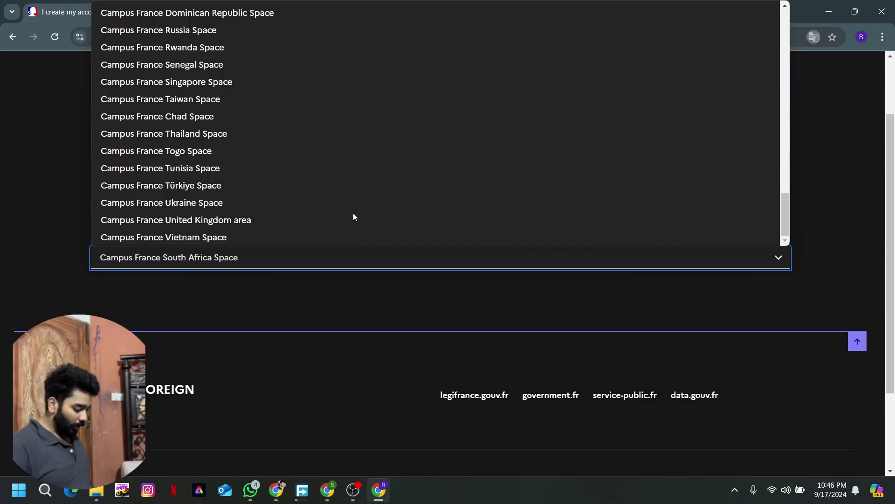
{"action": "key", "text": "Page_Down"}
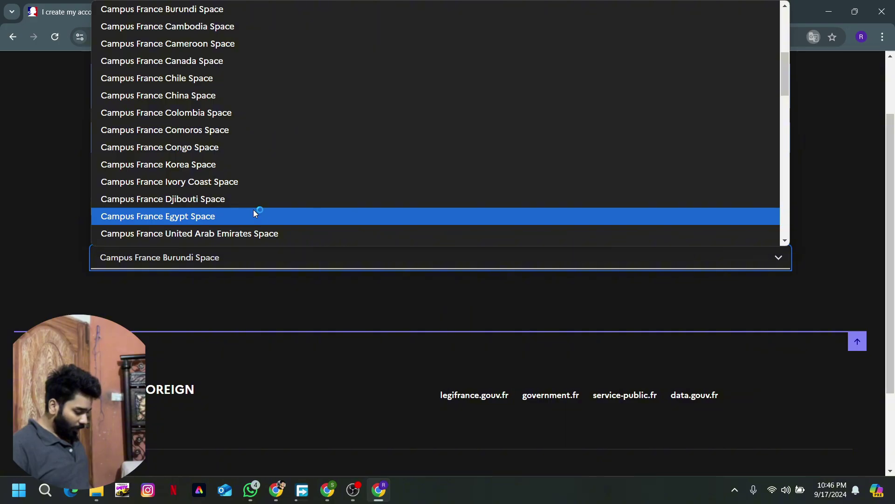
{"action": "scroll", "coordinate": [254, 210], "scroll_direction": "down", "scroll_amount": 1}
{"action": "key", "text": "Down"}
{"action": "key", "text": "Down"}
{"action": "scroll", "coordinate": [254, 212], "scroll_direction": "down", "scroll_amount": 15}
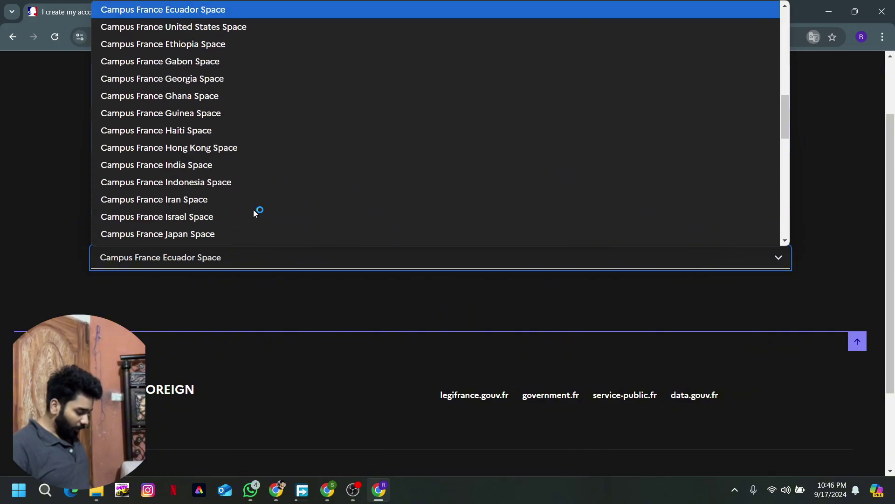
{"action": "scroll", "coordinate": [255, 213], "scroll_direction": "up", "scroll_amount": 2}
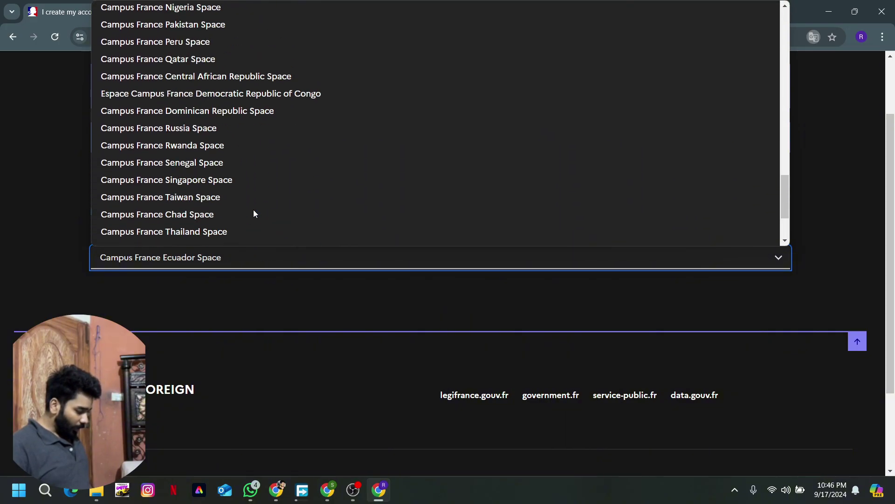
{"action": "left_click", "coordinate": [237, 24]}
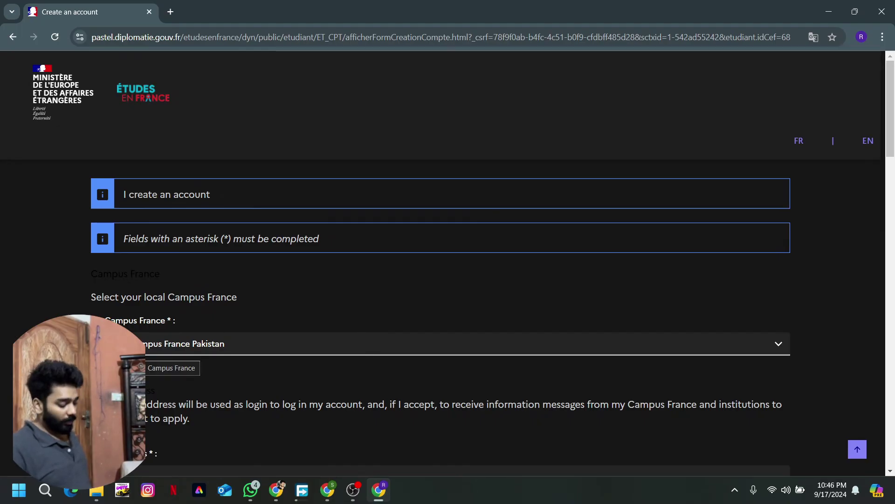
- Review the account creation form's required e-mail, identity, ID document and consent fields
{"action": "scroll", "coordinate": [220, 377], "scroll_direction": "down", "scroll_amount": 3}
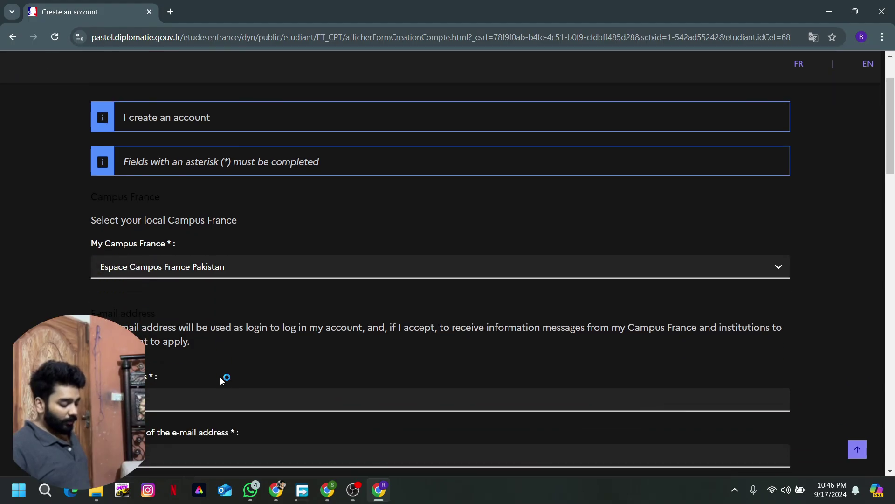
{"action": "scroll", "coordinate": [220, 369], "scroll_direction": "down", "scroll_amount": 2}
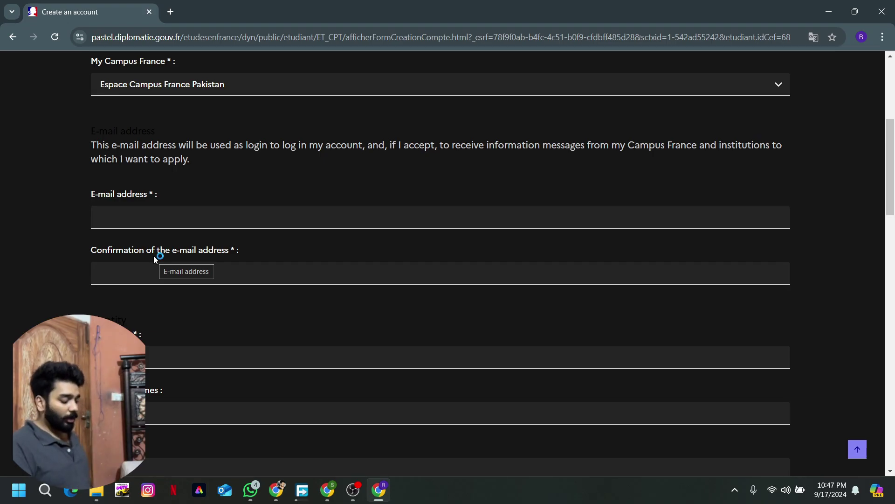
{"action": "scroll", "coordinate": [258, 278], "scroll_direction": "down", "scroll_amount": 2}
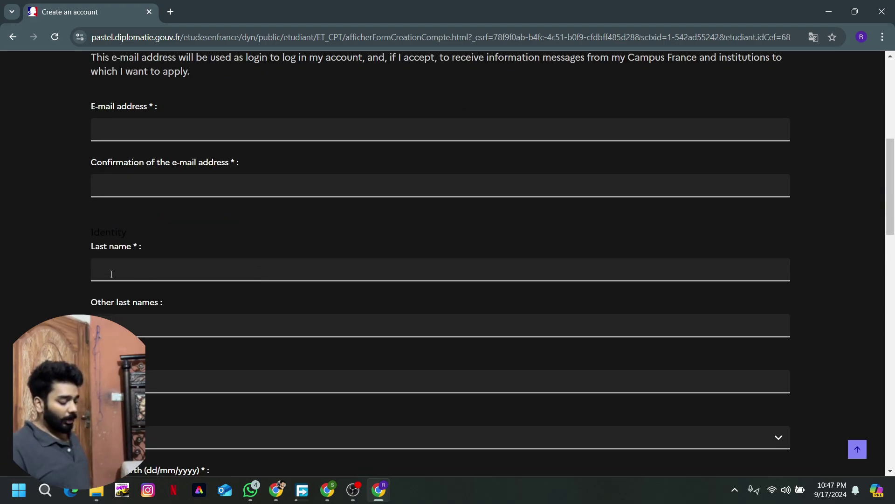
{"action": "scroll", "coordinate": [155, 314], "scroll_direction": "down", "scroll_amount": 5}
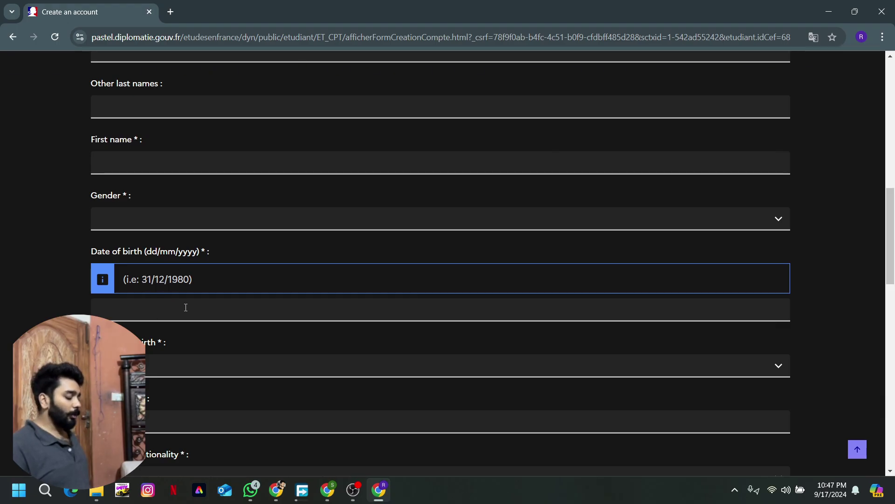
{"action": "scroll", "coordinate": [185, 307], "scroll_direction": "down", "scroll_amount": 2}
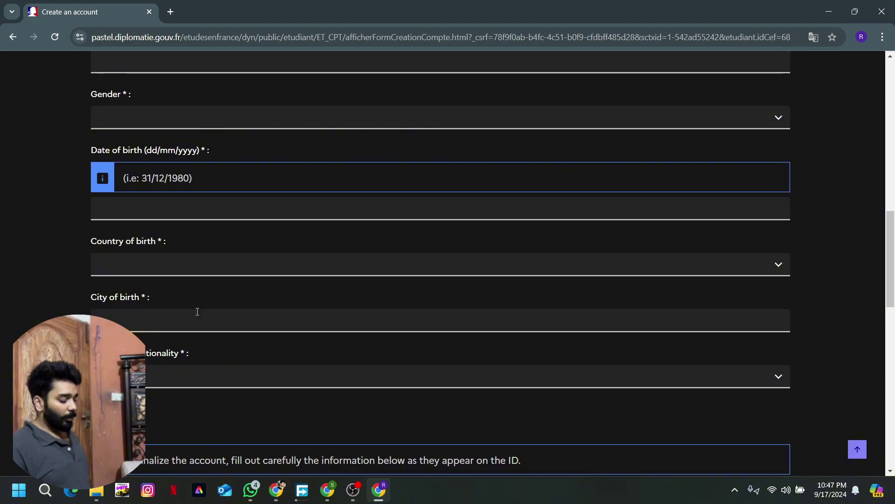
{"action": "scroll", "coordinate": [197, 311], "scroll_direction": "down", "scroll_amount": 2}
{"action": "scroll", "coordinate": [197, 315], "scroll_direction": "down", "scroll_amount": 4}
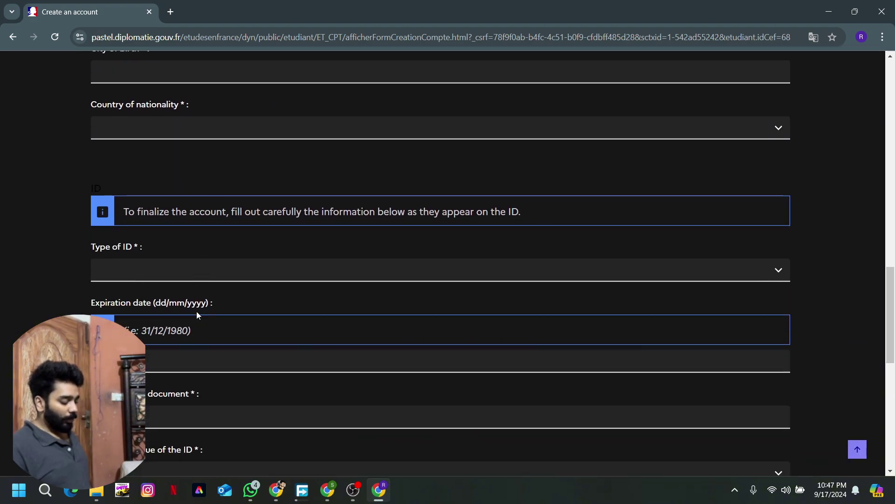
{"action": "scroll", "coordinate": [197, 314], "scroll_direction": "down", "scroll_amount": 2}
{"action": "scroll", "coordinate": [197, 313], "scroll_direction": "down", "scroll_amount": 1}
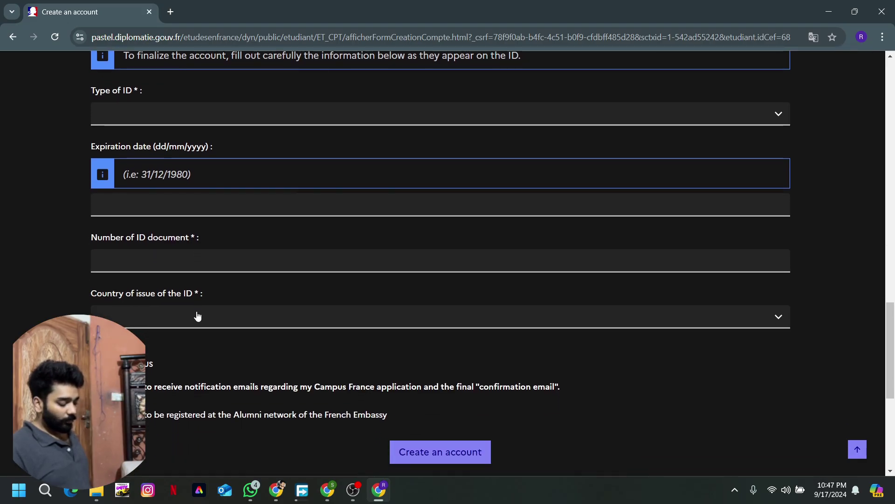
{"action": "scroll", "coordinate": [197, 316], "scroll_direction": "up", "scroll_amount": 15}
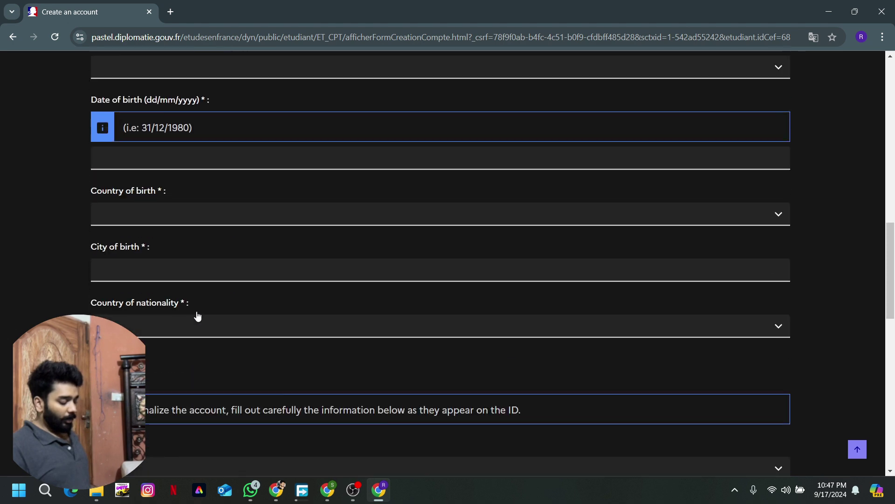
{"action": "scroll", "coordinate": [197, 311], "scroll_direction": "up", "scroll_amount": 2}
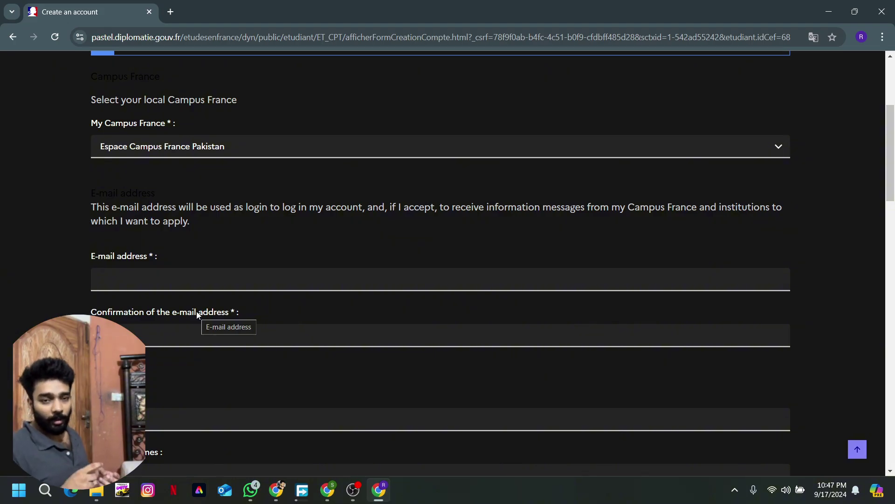
{"action": "scroll", "coordinate": [196, 311], "scroll_direction": "down", "scroll_amount": 10}
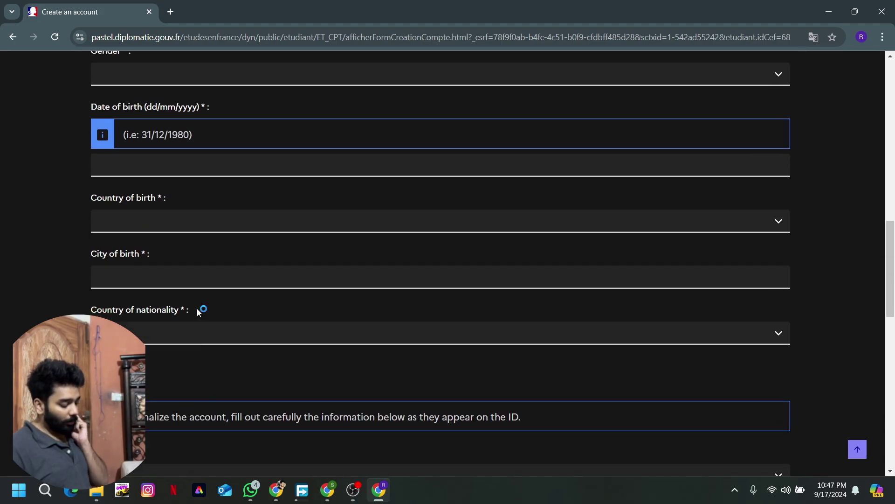
- Set the gender to Masculin in the identity section and activate the date of birth field
{"action": "scroll", "coordinate": [278, 154], "scroll_direction": "up", "scroll_amount": 1}
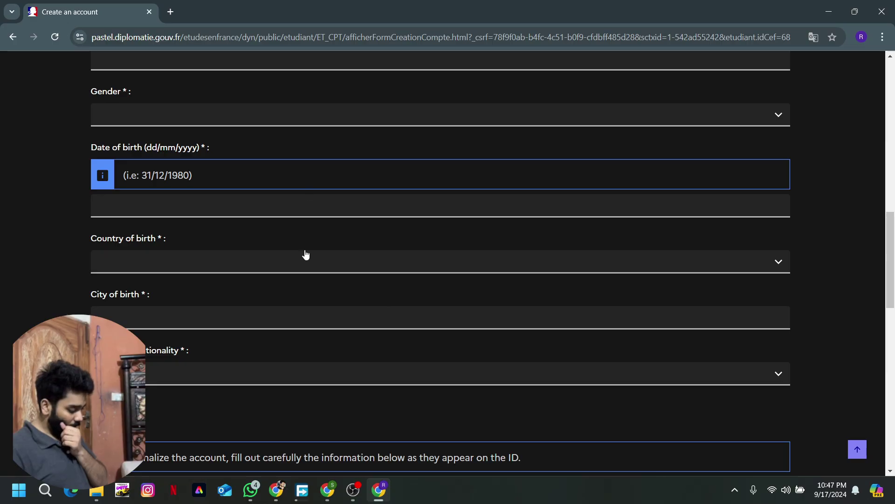
{"action": "scroll", "coordinate": [334, 98], "scroll_direction": "up", "scroll_amount": 2}
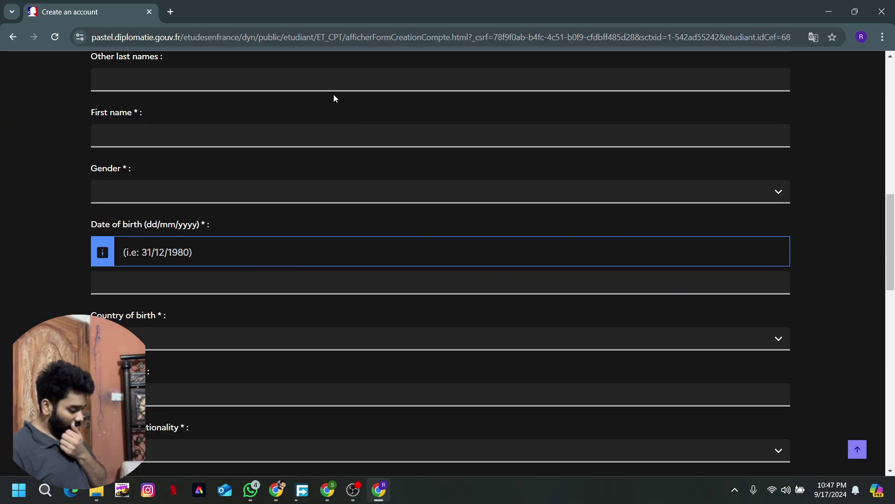
{"action": "left_click", "coordinate": [290, 198]}
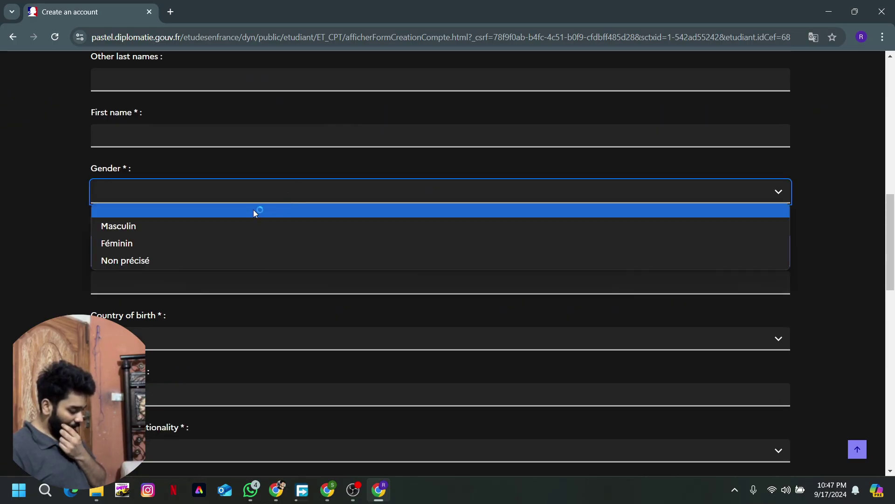
{"action": "left_click", "coordinate": [226, 229]}
{"action": "left_click", "coordinate": [215, 285]}
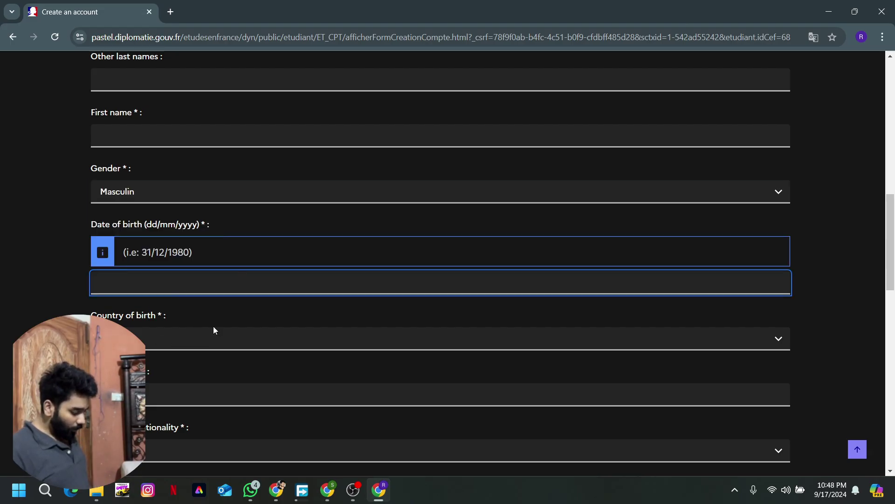
{"action": "scroll", "coordinate": [214, 326], "scroll_direction": "up", "scroll_amount": 2}
{"action": "scroll", "coordinate": [214, 327], "scroll_direction": "down", "scroll_amount": 4}
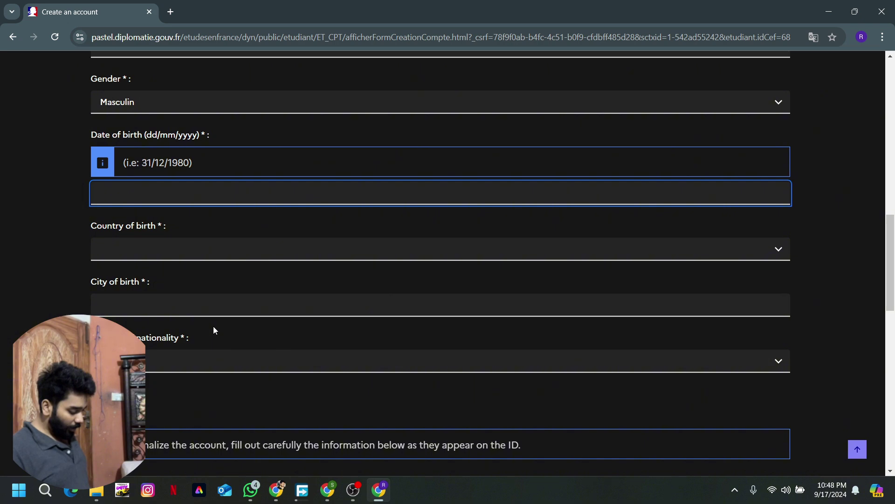
- Set the type of ID to Passeport in the account form's ID section
{"action": "scroll", "coordinate": [214, 329], "scroll_direction": "down", "scroll_amount": 7}
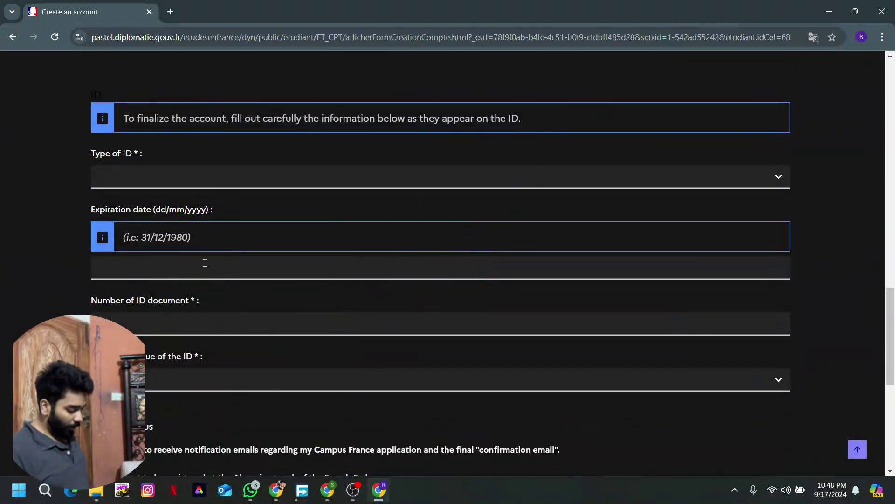
{"action": "left_click", "coordinate": [220, 180]}
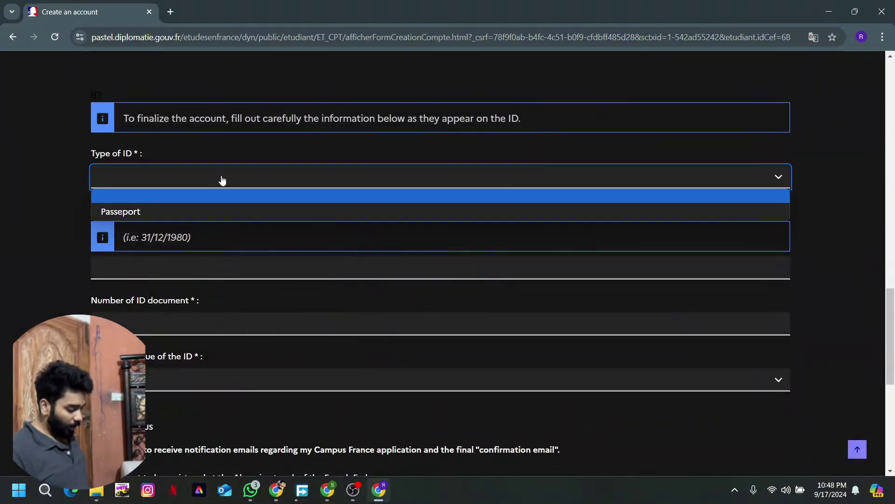
{"action": "left_click", "coordinate": [195, 212]}
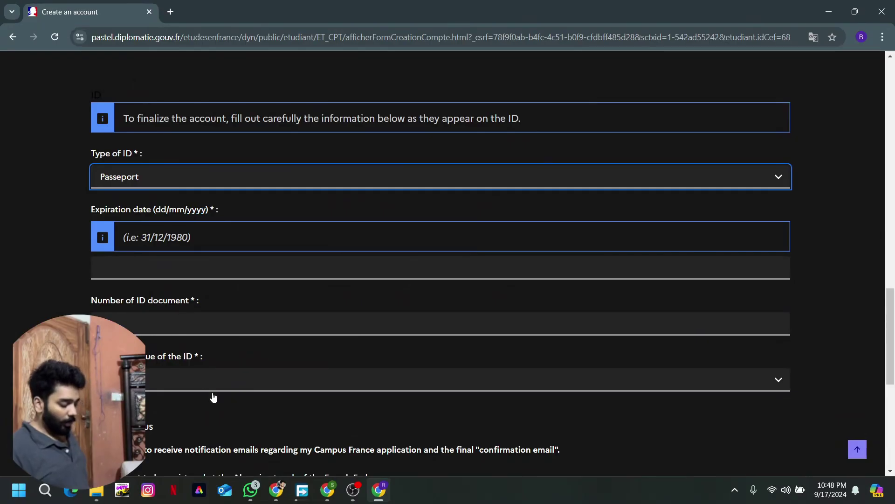
{"action": "scroll", "coordinate": [216, 399], "scroll_direction": "up", "scroll_amount": 10}
{"action": "scroll", "coordinate": [216, 399], "scroll_direction": "up", "scroll_amount": 7}
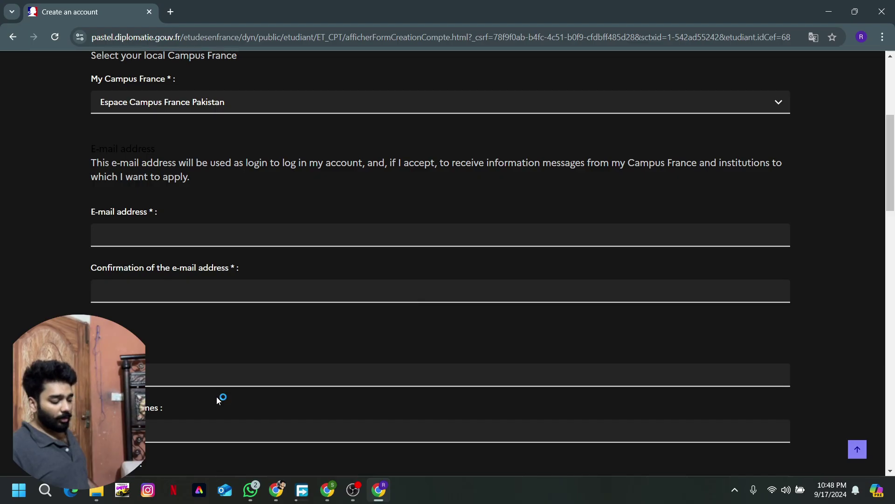
{"action": "scroll", "coordinate": [216, 396], "scroll_direction": "down", "scroll_amount": 1}
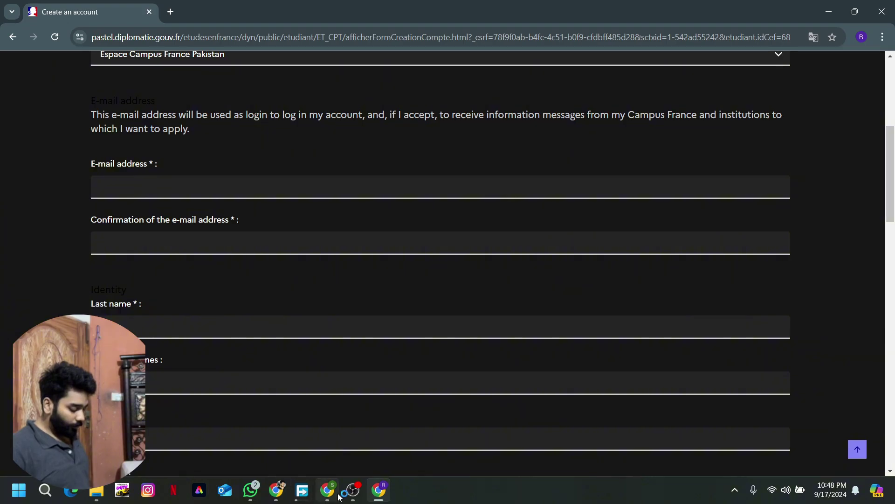
{"action": "left_click", "coordinate": [353, 496]}
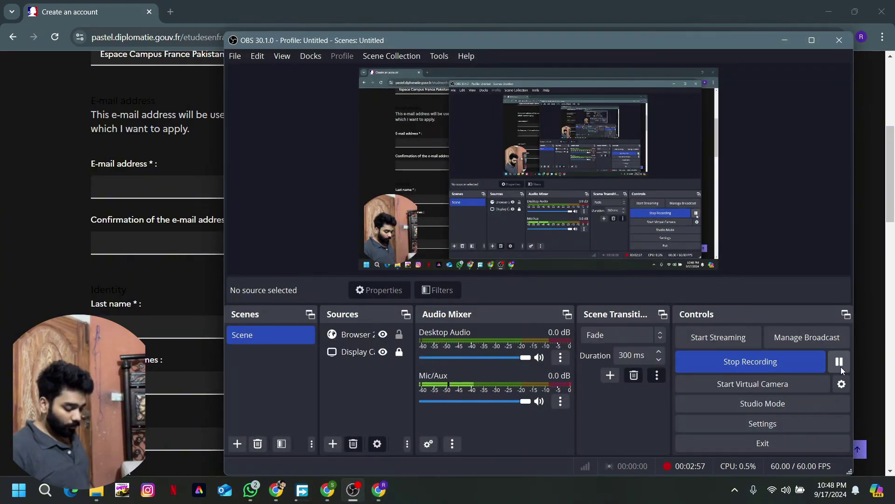
{"action": "left_click", "coordinate": [839, 361]}
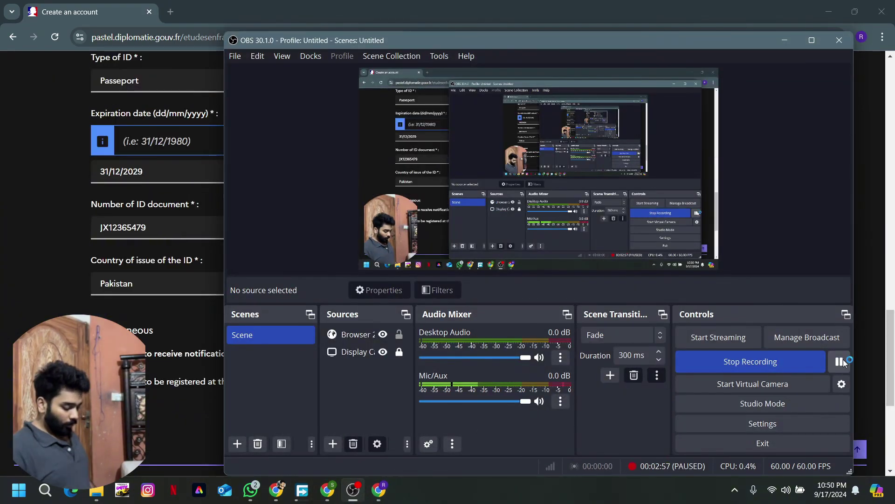
- Submit the completed account creation form and set the confirmation page's translation to English
{"action": "left_click", "coordinate": [187, 400]}
{"action": "scroll", "coordinate": [184, 399], "scroll_direction": "down", "scroll_amount": 2}
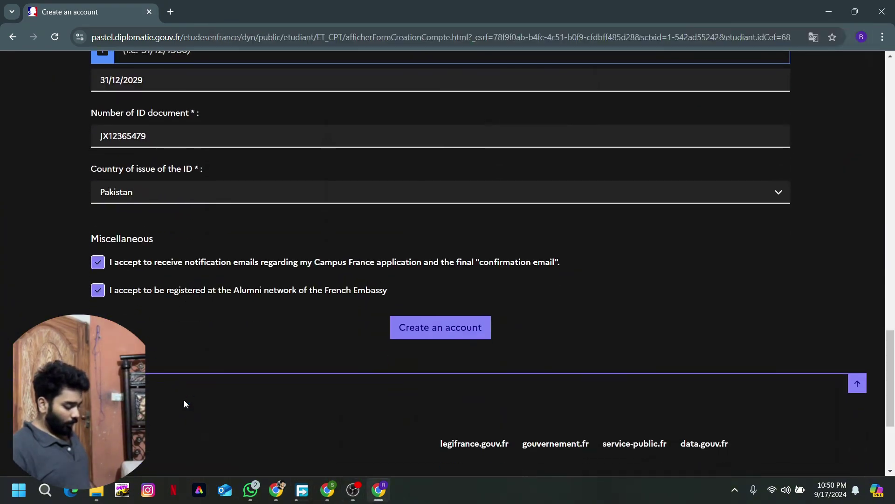
{"action": "left_click", "coordinate": [445, 335]}
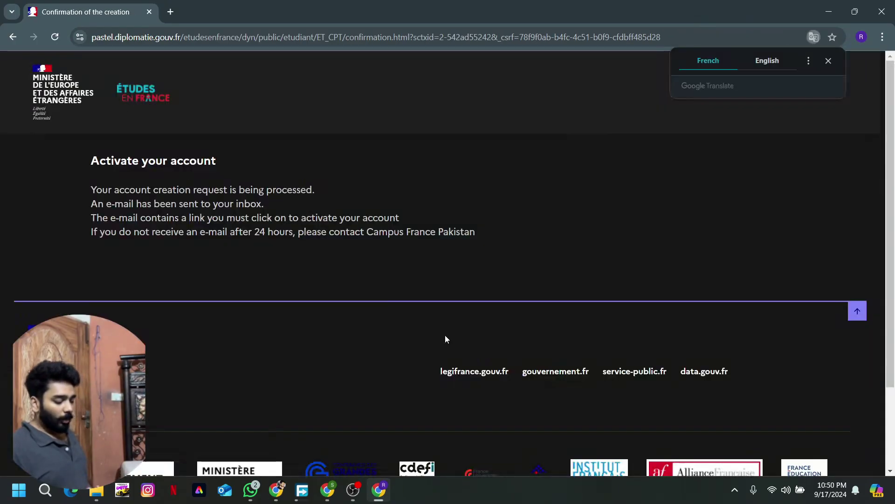
{"action": "left_click", "coordinate": [765, 62]}
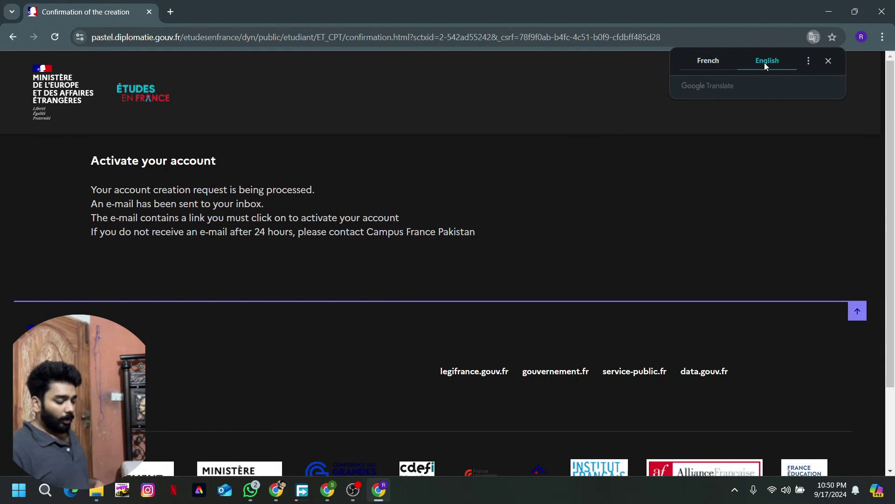
- Search for gmail in a new browser tab and open the Gmail inbox from the results
{"action": "left_click", "coordinate": [172, 12]}
{"action": "type", "text": "gmail"}
{"action": "key", "text": "Return"}
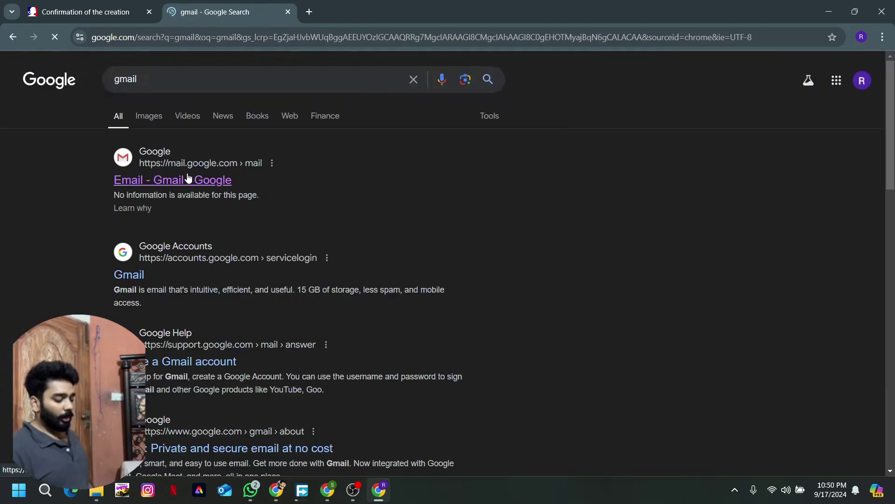
{"action": "left_click", "coordinate": [188, 179]}
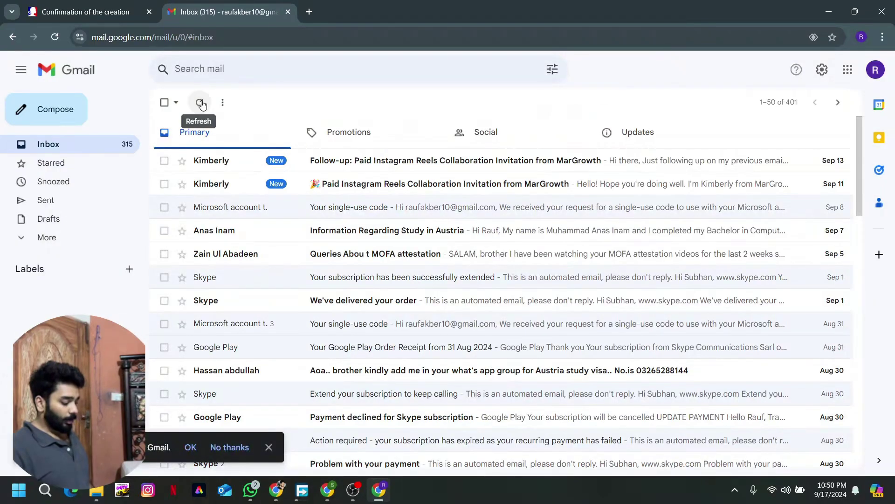
- Refresh the inbox and open the message "Confirmation of the creation of your Etudes en France account"
{"action": "left_click", "coordinate": [200, 103]}
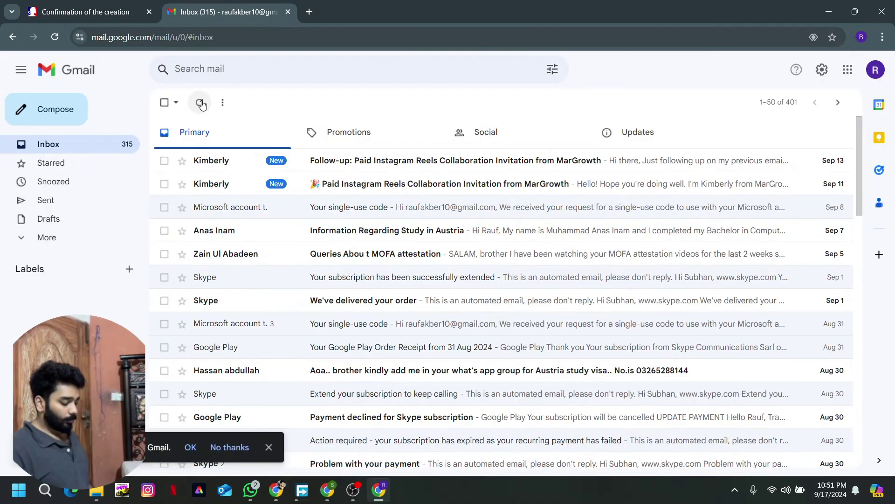
{"action": "left_click", "coordinate": [200, 104]}
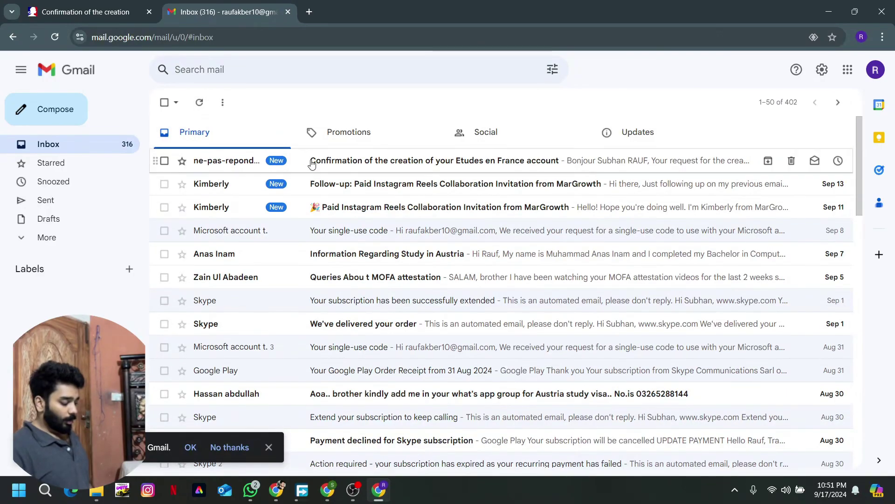
{"action": "left_click", "coordinate": [312, 163]}
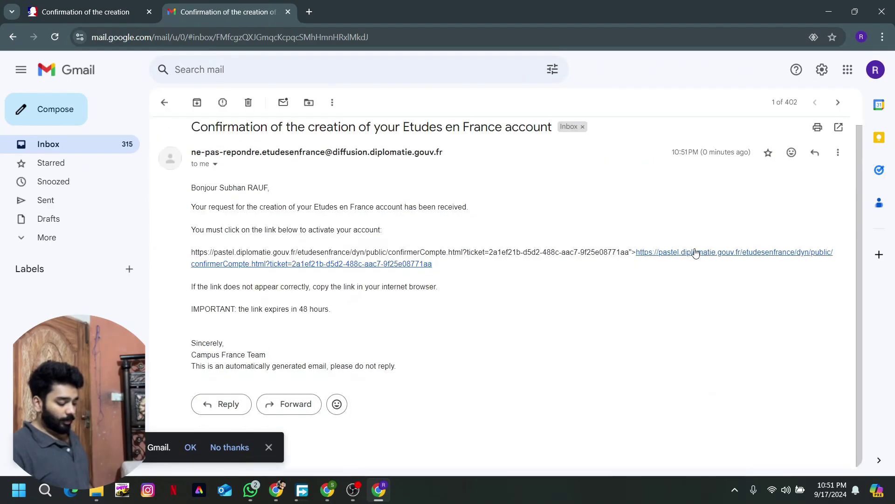
- Open the account activation link from the e-mail in a new tab, close the e-mail tab and review the password requirements
{"action": "right_click", "coordinate": [704, 252]}
{"action": "left_click", "coordinate": [734, 265]}
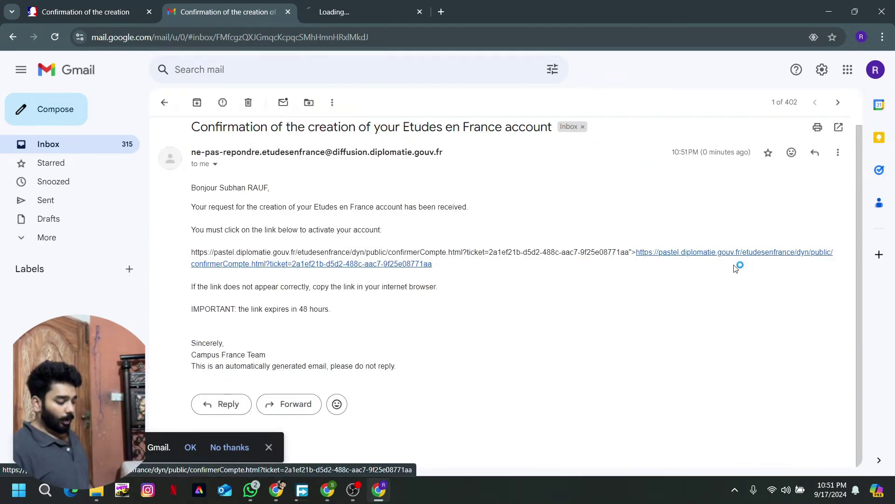
{"action": "left_click", "coordinate": [288, 13]}
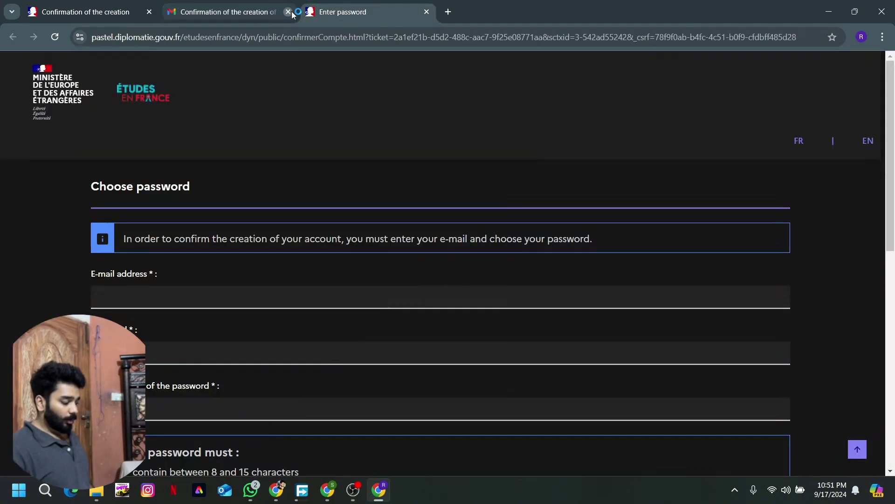
{"action": "scroll", "coordinate": [271, 191], "scroll_direction": "down", "scroll_amount": 2}
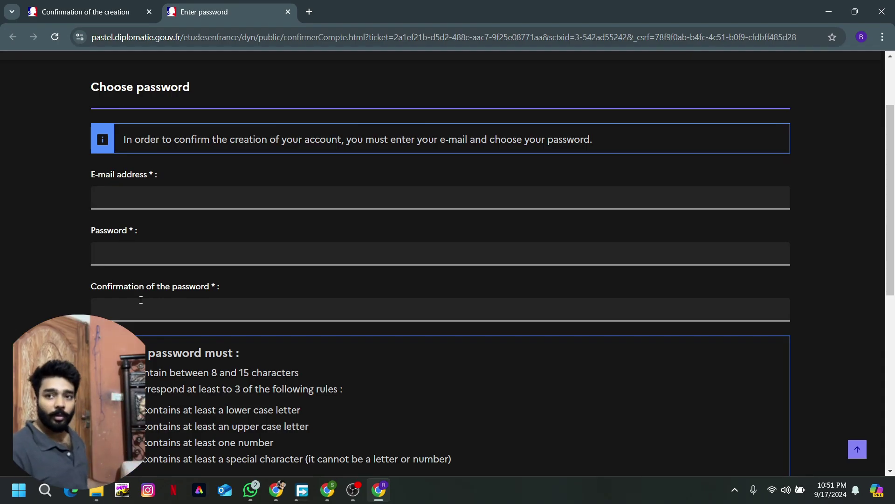
{"action": "scroll", "coordinate": [178, 295], "scroll_direction": "down", "scroll_amount": 2}
{"action": "scroll", "coordinate": [178, 295], "scroll_direction": "up", "scroll_amount": 1}
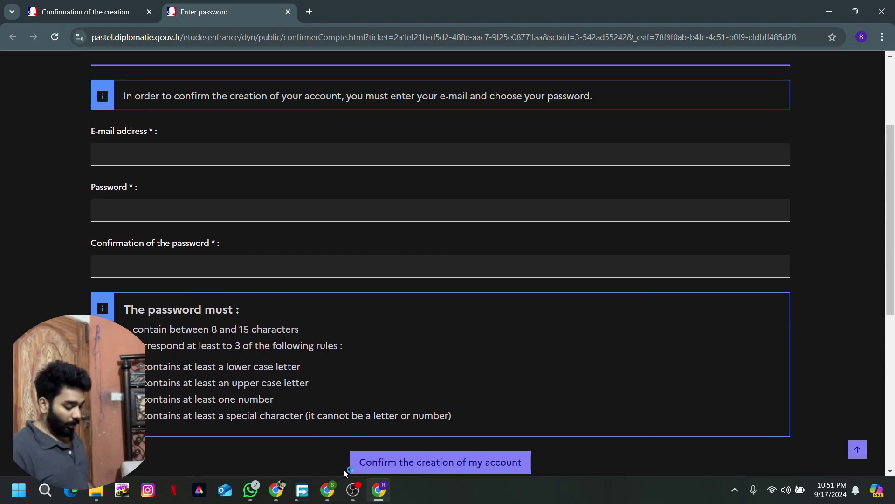
{"action": "left_click", "coordinate": [353, 490]}
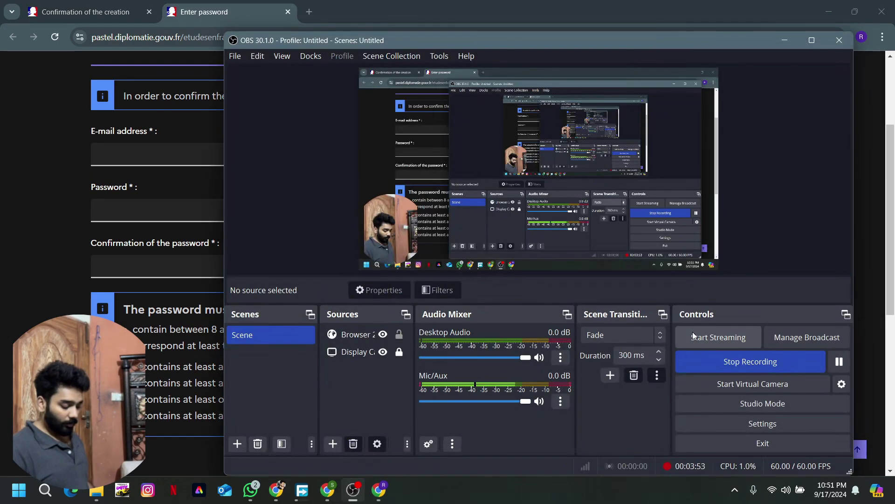
{"action": "left_click", "coordinate": [839, 362]}
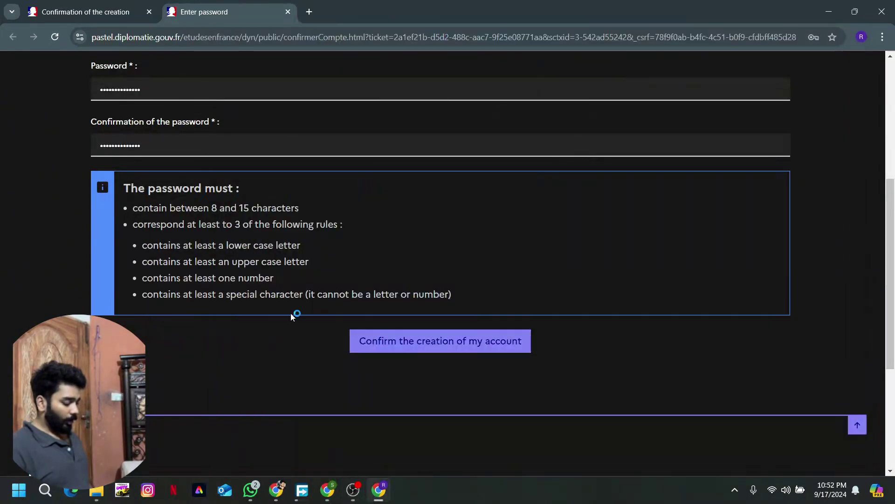
- Confirm the creation of the account with the chosen password and decline saving the password in the browser
{"action": "left_click", "coordinate": [393, 345]}
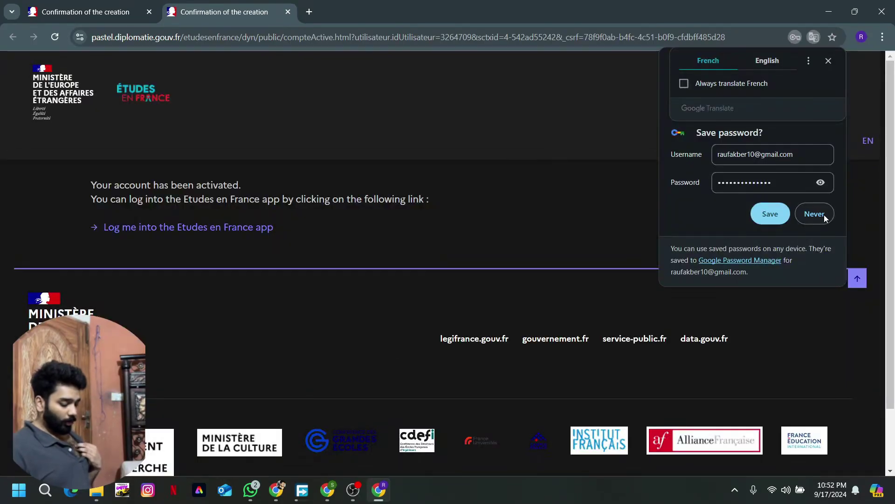
{"action": "left_click", "coordinate": [823, 213]}
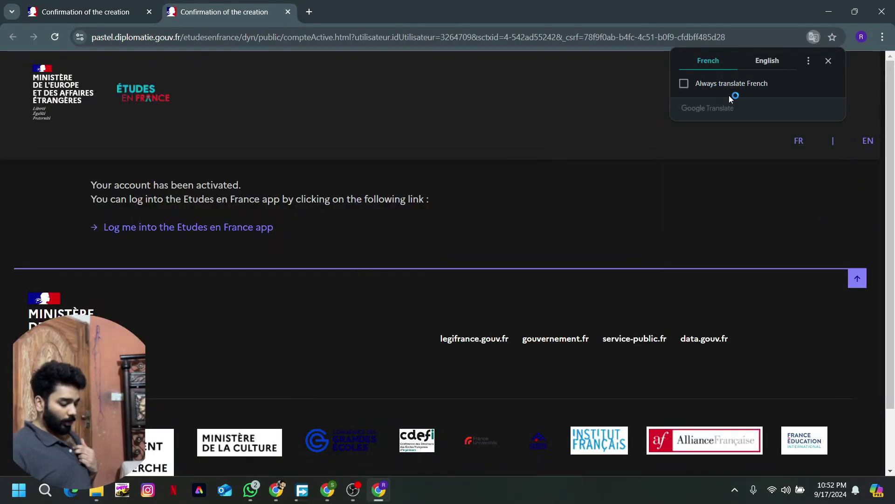
- Translate the activation page into English and open the Etudes en France login form with its username field active
{"action": "left_click", "coordinate": [763, 62]}
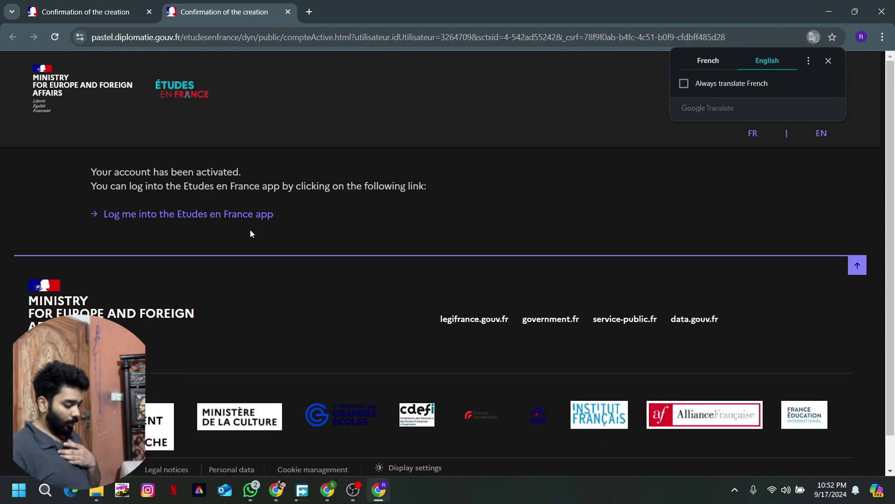
{"action": "left_click", "coordinate": [250, 222]}
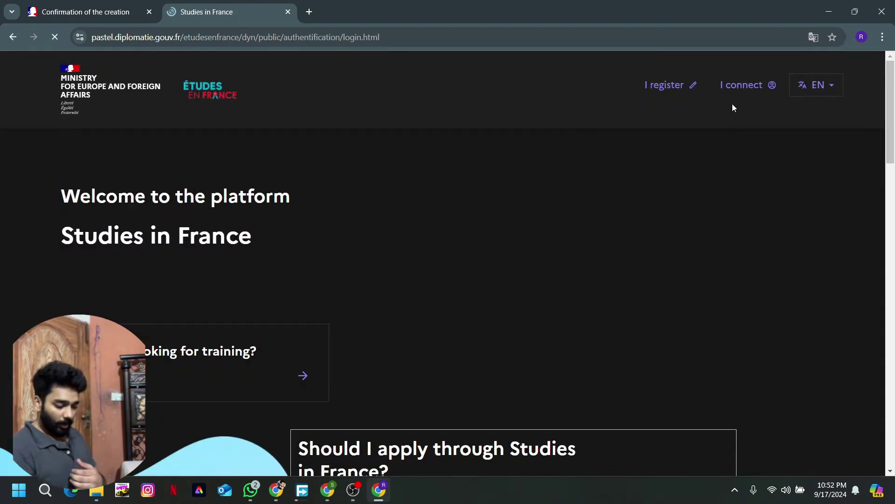
{"action": "left_click", "coordinate": [743, 92]}
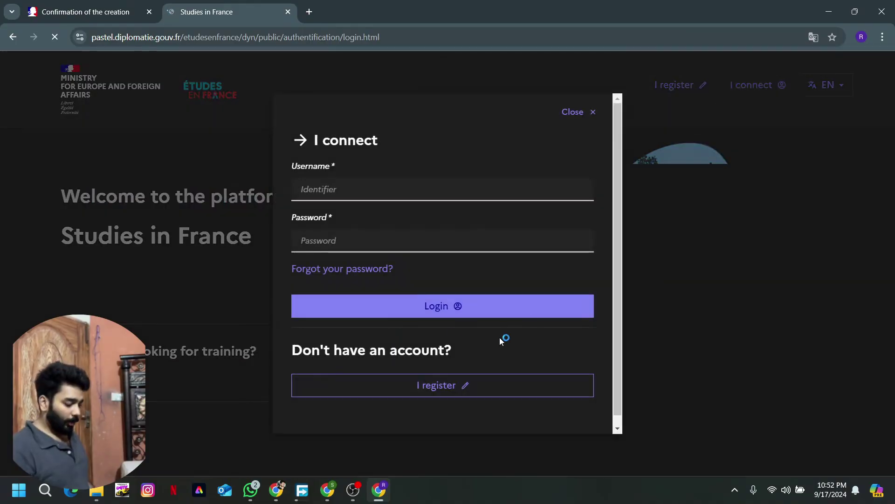
{"action": "left_click", "coordinate": [403, 184]}
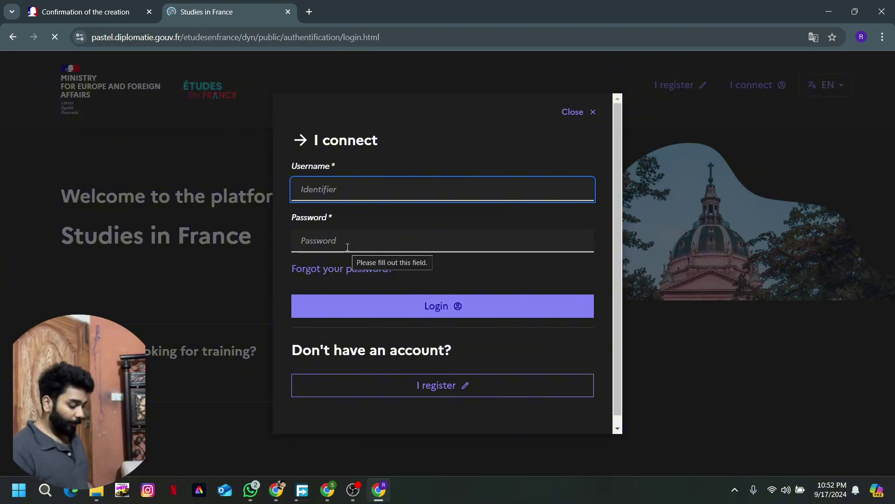
{"action": "left_click", "coordinate": [353, 490]}
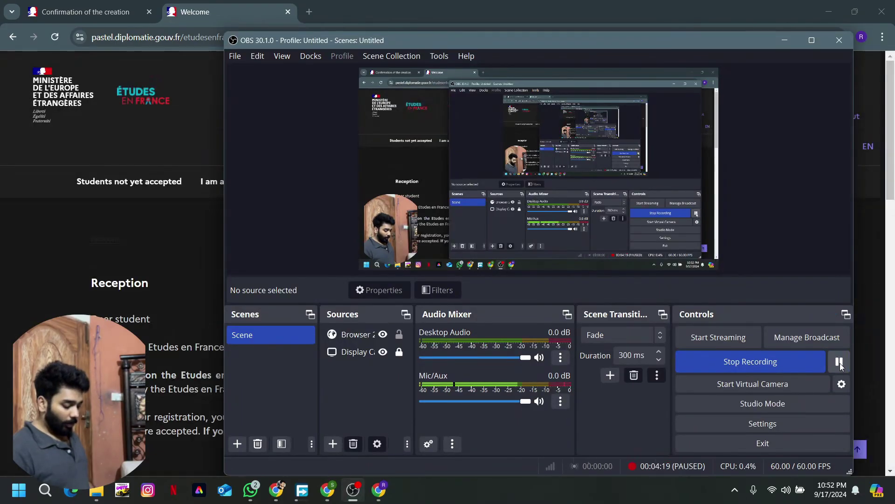
{"action": "left_click", "coordinate": [148, 348]}
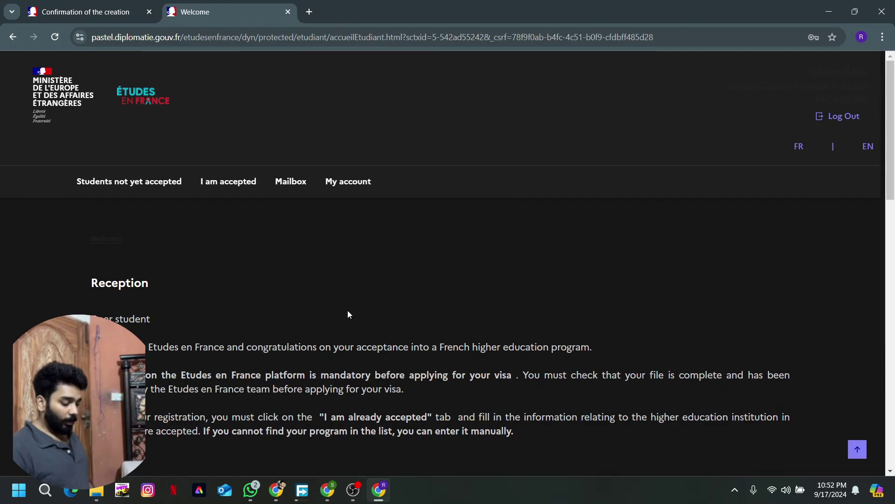
- Read the registration, language test and visa application instructions on the student welcome page
{"action": "scroll", "coordinate": [356, 286], "scroll_direction": "down", "scroll_amount": 4}
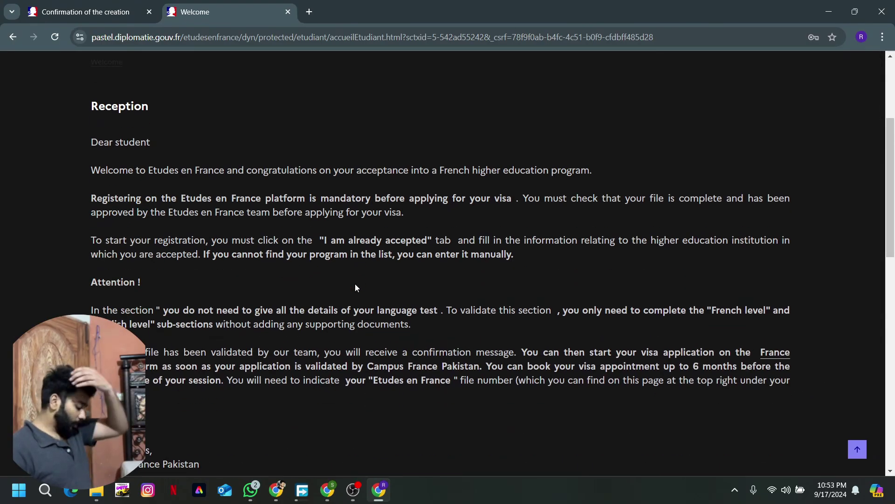
{"action": "scroll", "coordinate": [355, 287], "scroll_direction": "down", "scroll_amount": 2}
{"action": "scroll", "coordinate": [355, 287], "scroll_direction": "up", "scroll_amount": 3}
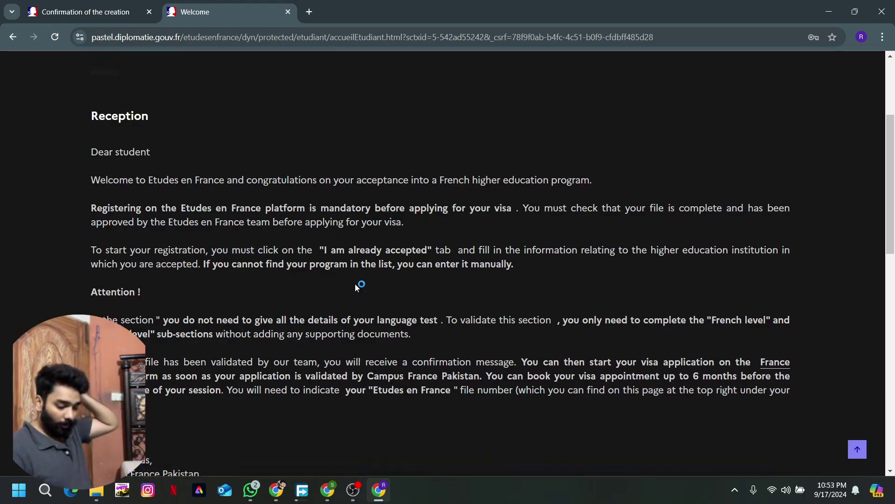
{"action": "scroll", "coordinate": [355, 284], "scroll_direction": "up", "scroll_amount": 1}
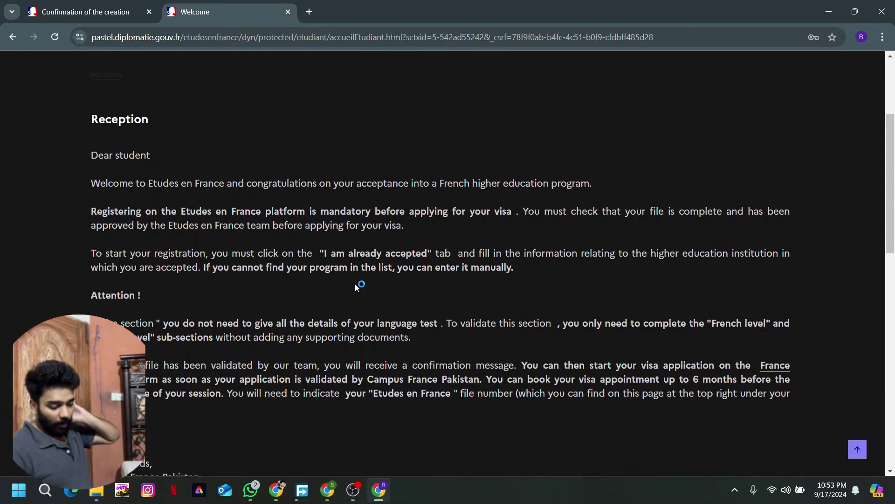
{"action": "scroll", "coordinate": [355, 284], "scroll_direction": "up", "scroll_amount": 3}
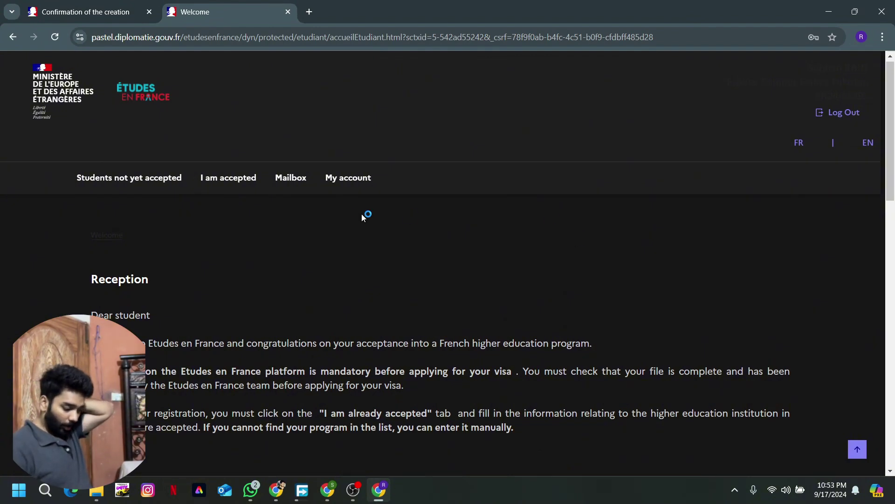
- Open the Students not yet accepted section and translate the page into English
{"action": "left_click", "coordinate": [125, 191]}
{"action": "scroll", "coordinate": [260, 315], "scroll_direction": "down", "scroll_amount": 2}
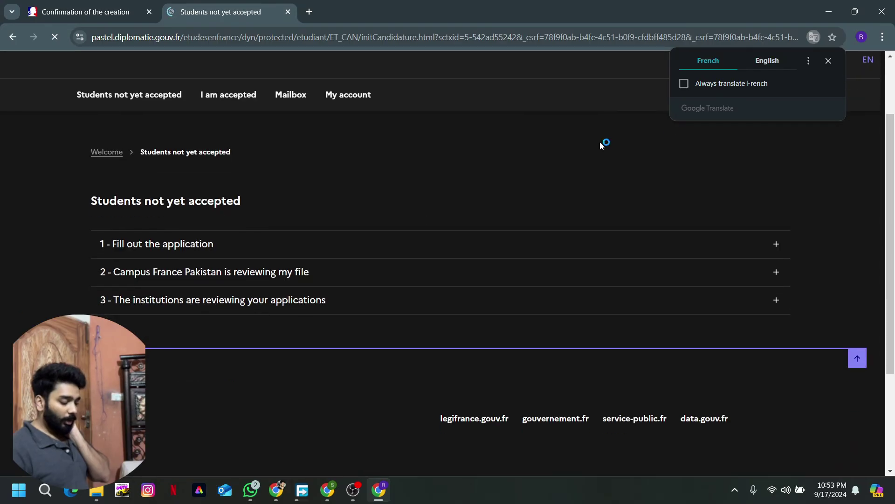
{"action": "left_click", "coordinate": [755, 64]}
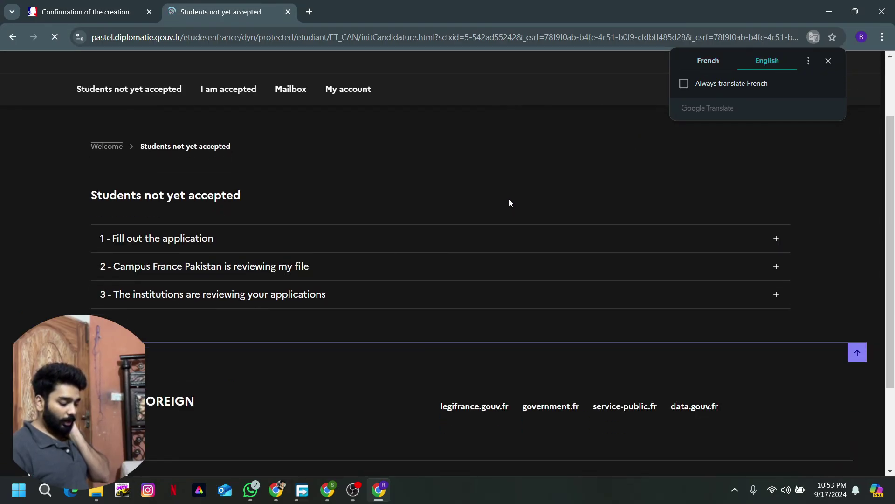
- Expand the Fill out the application stage and open its Personal information section
{"action": "left_click", "coordinate": [813, 40]}
{"action": "left_click", "coordinate": [715, 85]}
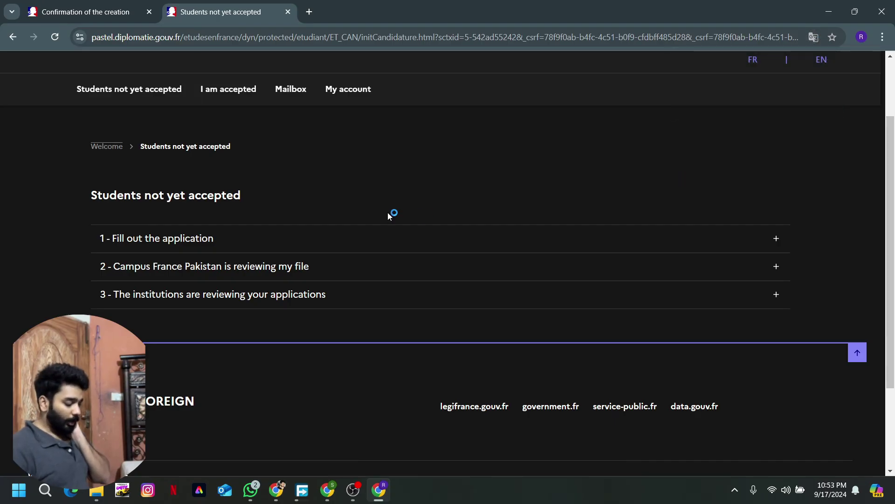
{"action": "left_click", "coordinate": [204, 257]}
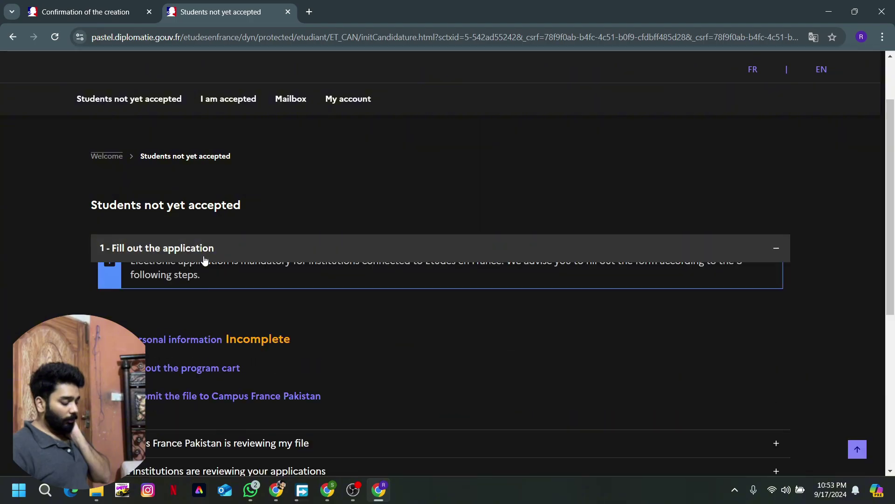
{"action": "scroll", "coordinate": [204, 259], "scroll_direction": "down", "scroll_amount": 1}
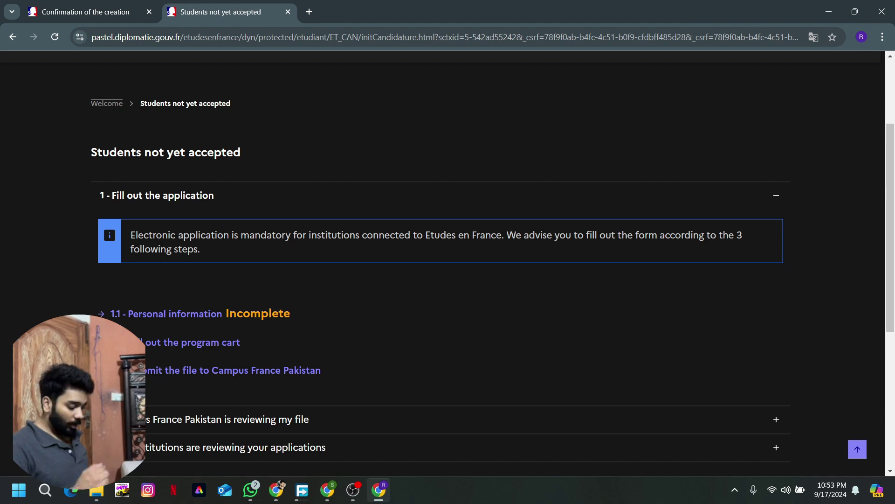
{"action": "left_click", "coordinate": [170, 319]}
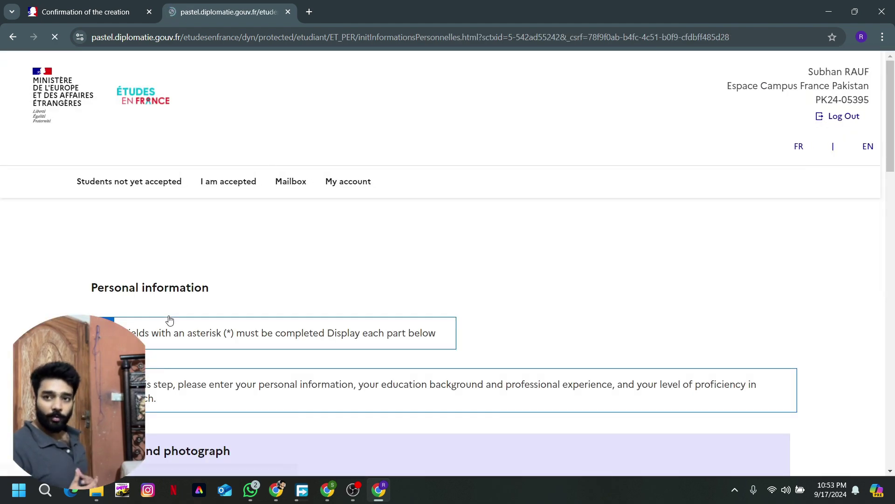
- Check the identity photograph requirements and open the photo upload file chooser, closing it without choosing a file
{"action": "scroll", "coordinate": [425, 290], "scroll_direction": "down", "scroll_amount": 5}
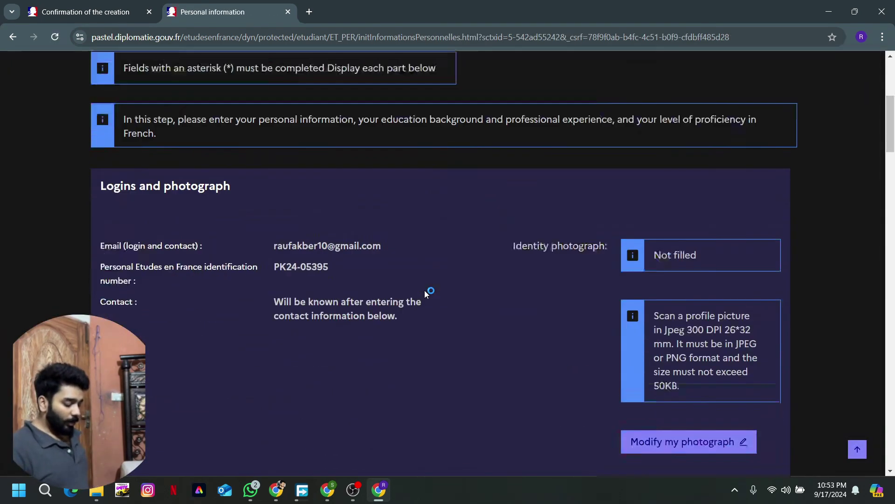
{"action": "scroll", "coordinate": [425, 290], "scroll_direction": "down", "scroll_amount": 2}
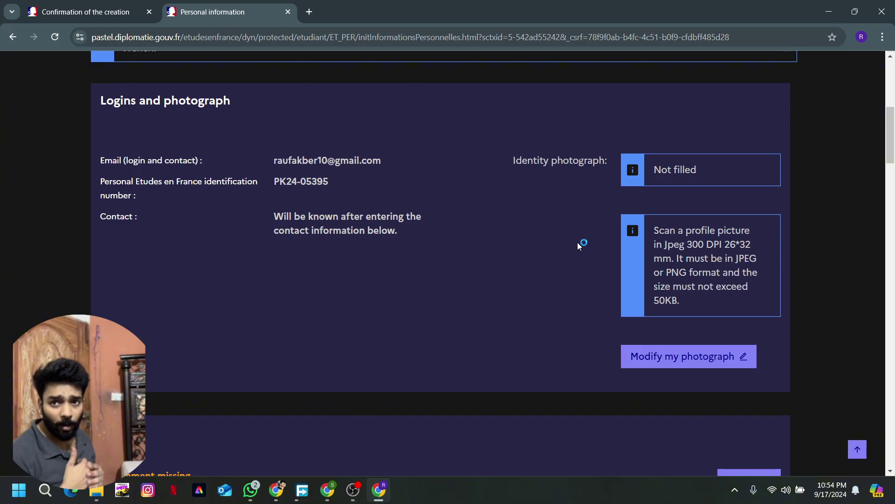
{"action": "left_click", "coordinate": [666, 359]}
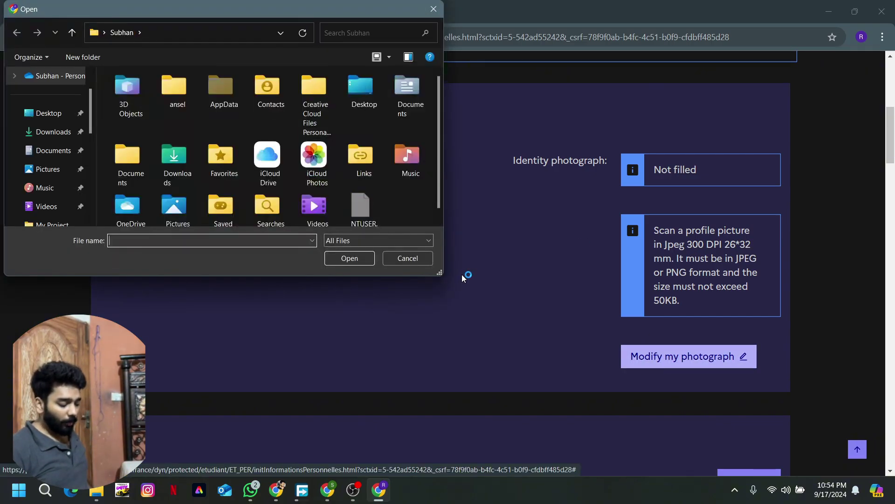
{"action": "left_click", "coordinate": [433, 11]}
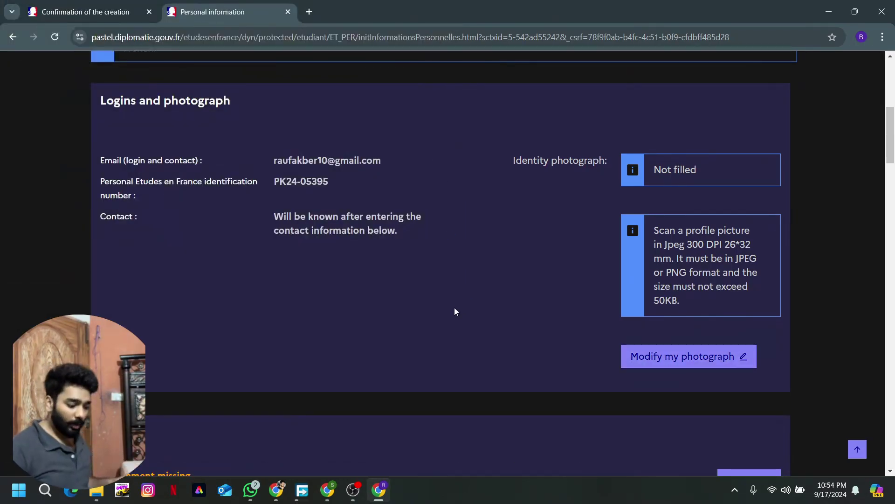
- Review the Identity section and its supportive documents upload dialog, closing it without attaching a file
{"action": "scroll", "coordinate": [456, 312], "scroll_direction": "down", "scroll_amount": 5}
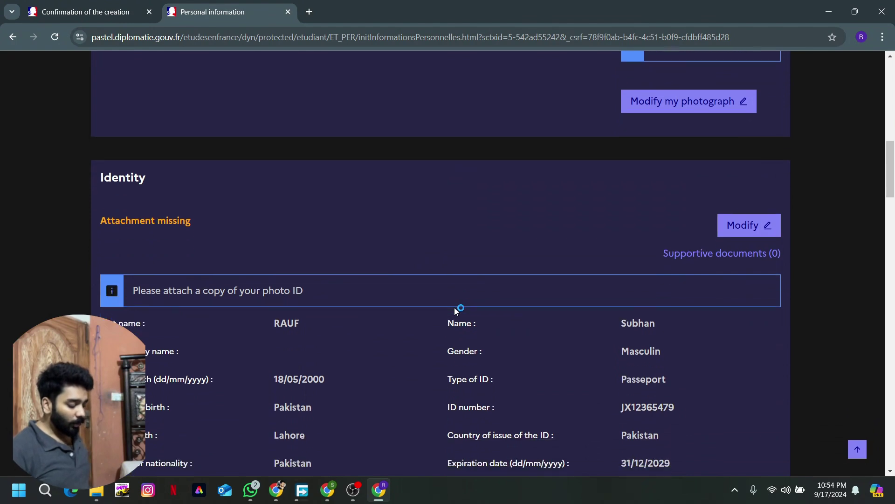
{"action": "scroll", "coordinate": [399, 250], "scroll_direction": "down", "scroll_amount": 1}
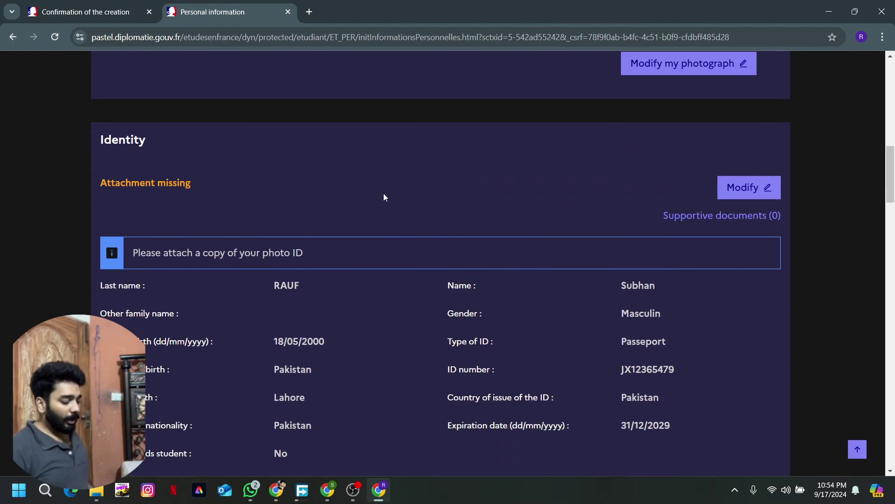
{"action": "scroll", "coordinate": [383, 196], "scroll_direction": "down", "scroll_amount": 1}
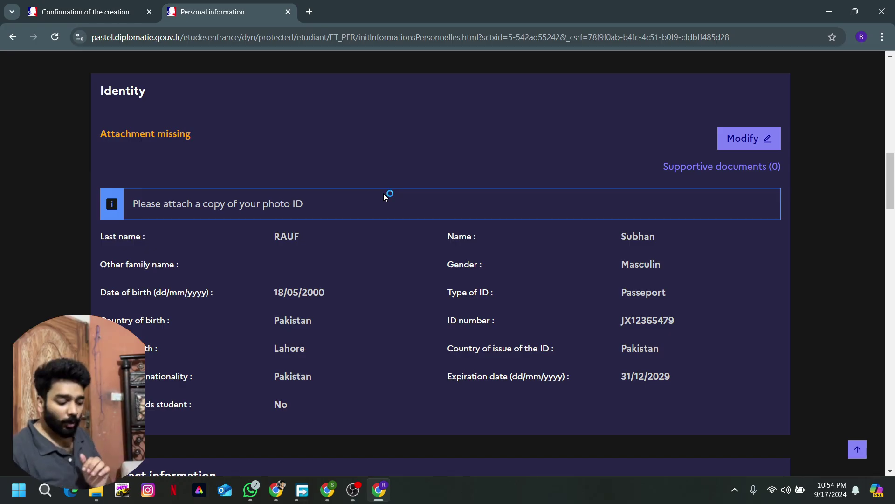
{"action": "left_click", "coordinate": [687, 169]}
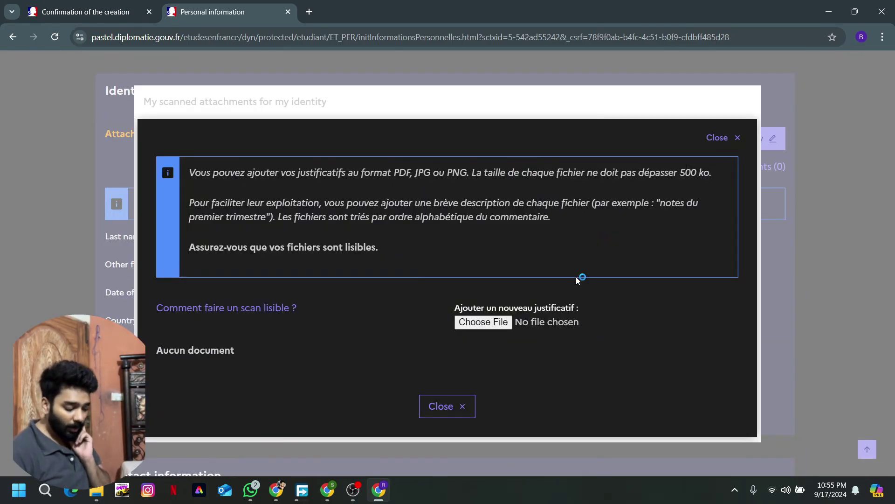
{"action": "left_click", "coordinate": [482, 322]}
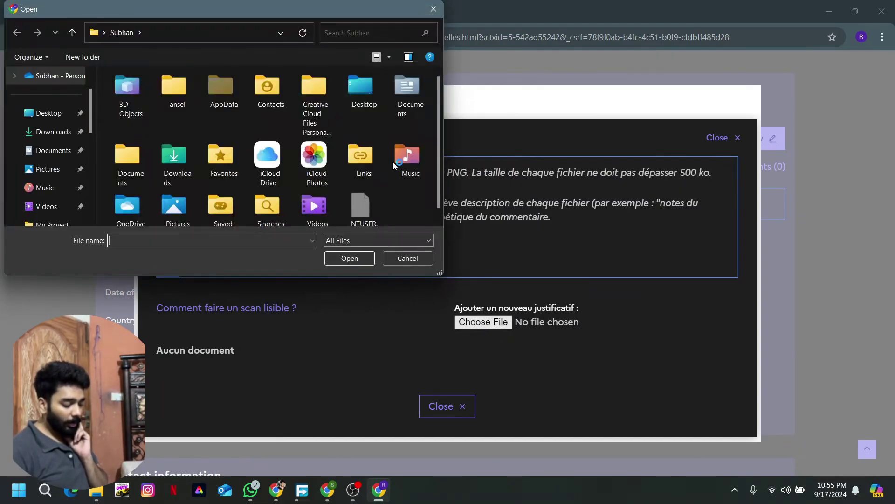
{"action": "left_click", "coordinate": [434, 9]}
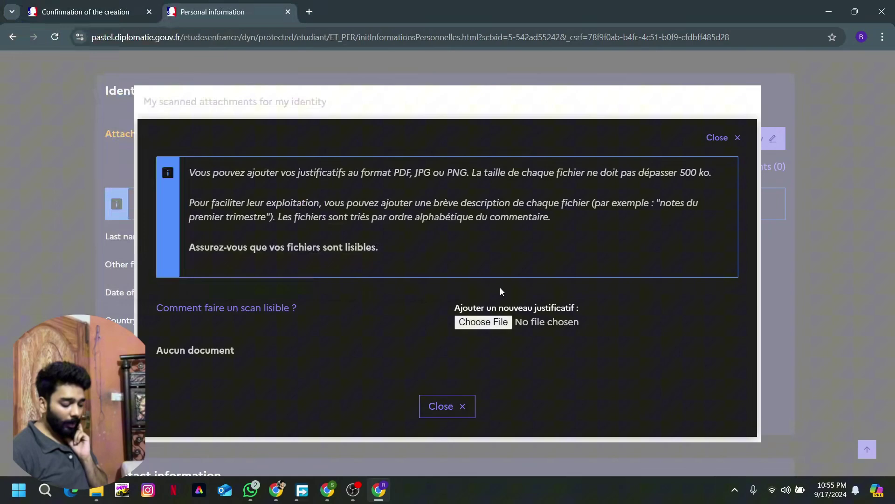
{"action": "left_click", "coordinate": [447, 412]}
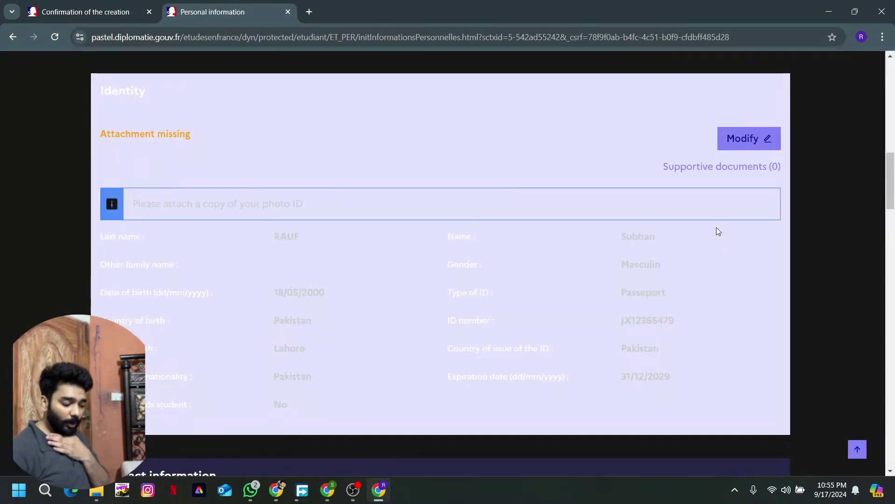
- Open the Identity details for editing, review the fields and cancel without saving
{"action": "left_click", "coordinate": [739, 140]}
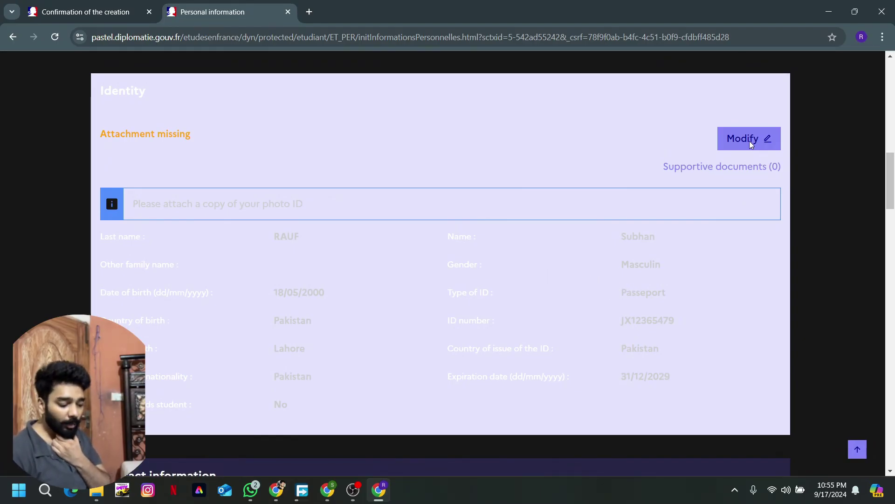
{"action": "left_click", "coordinate": [731, 139]}
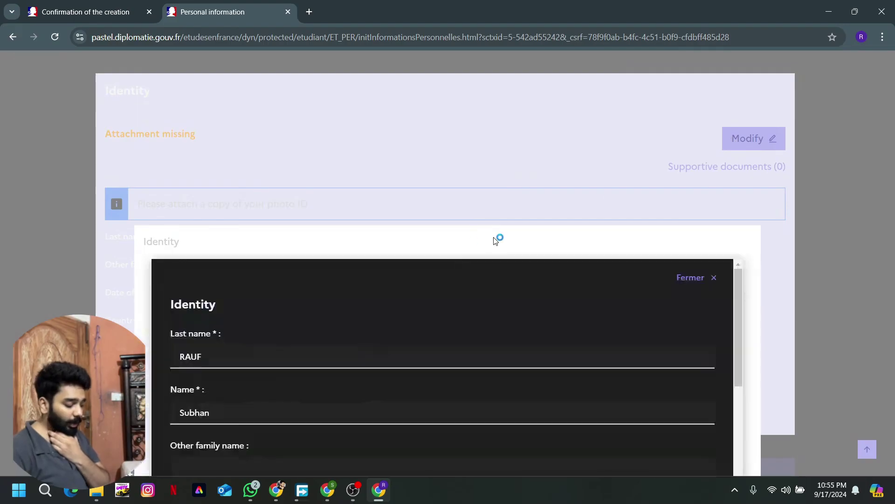
{"action": "scroll", "coordinate": [420, 256], "scroll_direction": "down", "scroll_amount": 5}
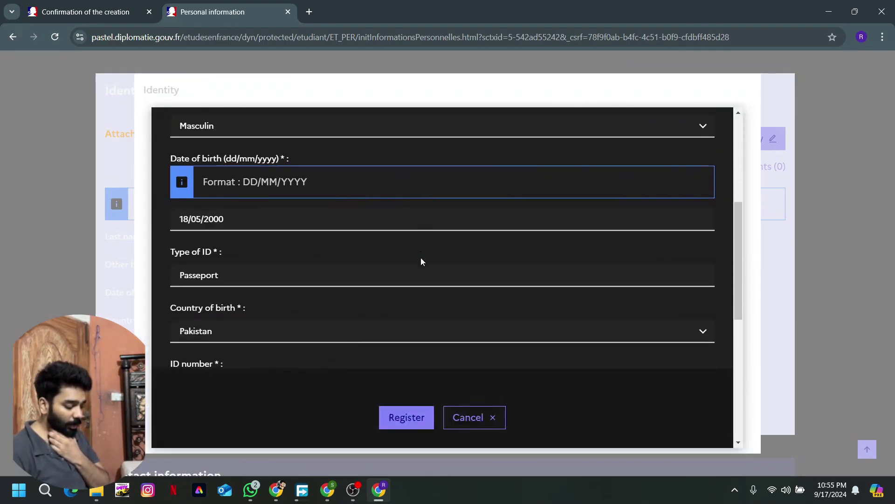
{"action": "scroll", "coordinate": [421, 261], "scroll_direction": "down", "scroll_amount": 5}
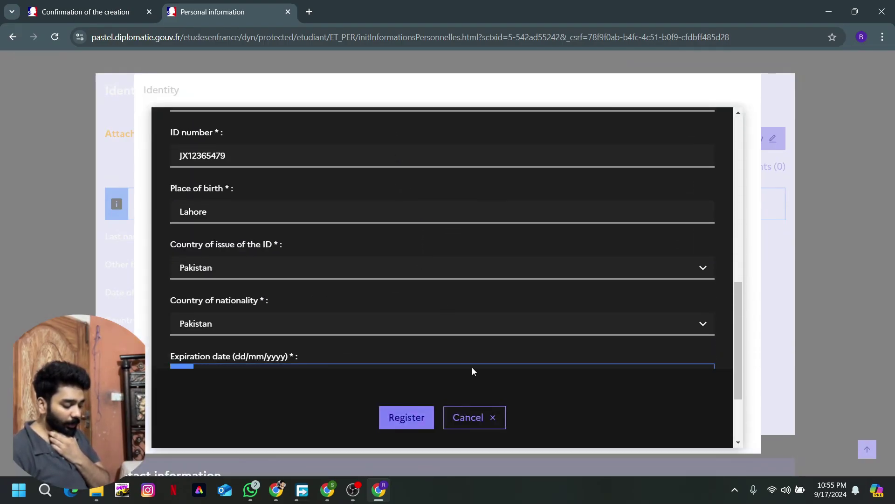
{"action": "left_click", "coordinate": [485, 423]}
- Open the Contact information form for editing and review its address, post code, province and city fields
{"action": "scroll", "coordinate": [486, 422], "scroll_direction": "down", "scroll_amount": 5}
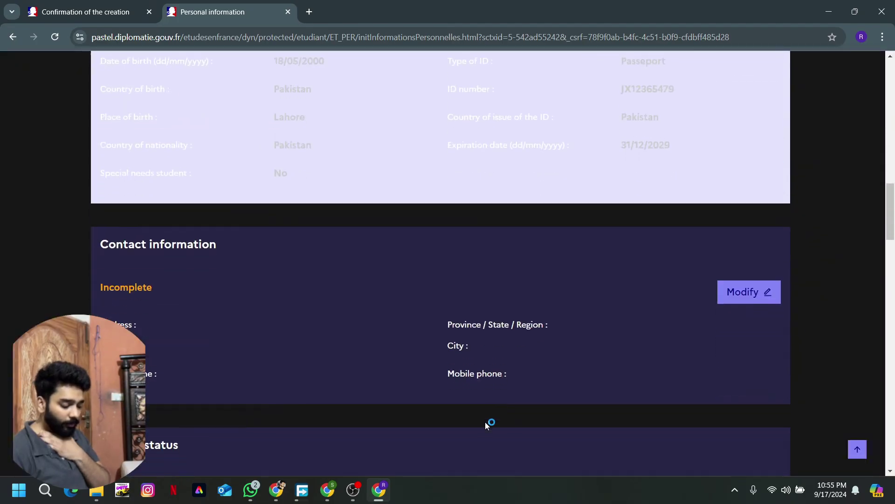
{"action": "scroll", "coordinate": [485, 422], "scroll_direction": "down", "scroll_amount": 2}
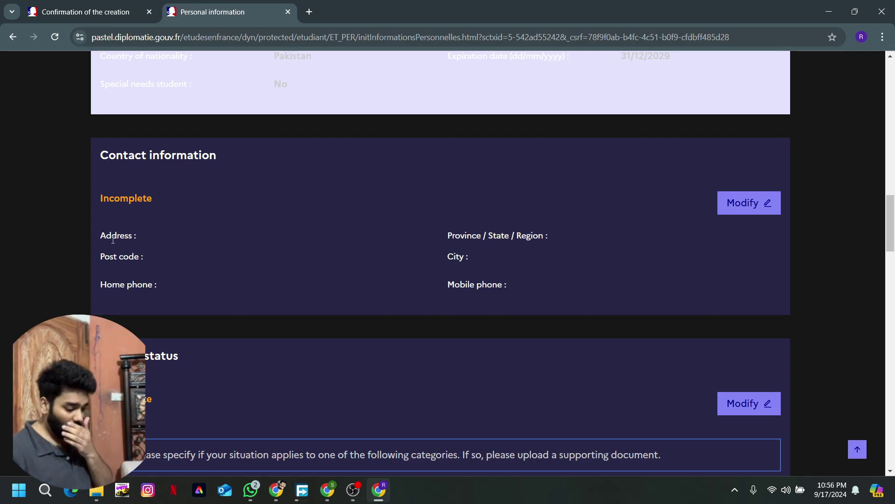
{"action": "left_click", "coordinate": [754, 201]}
{"action": "scroll", "coordinate": [463, 213], "scroll_direction": "down", "scroll_amount": 1}
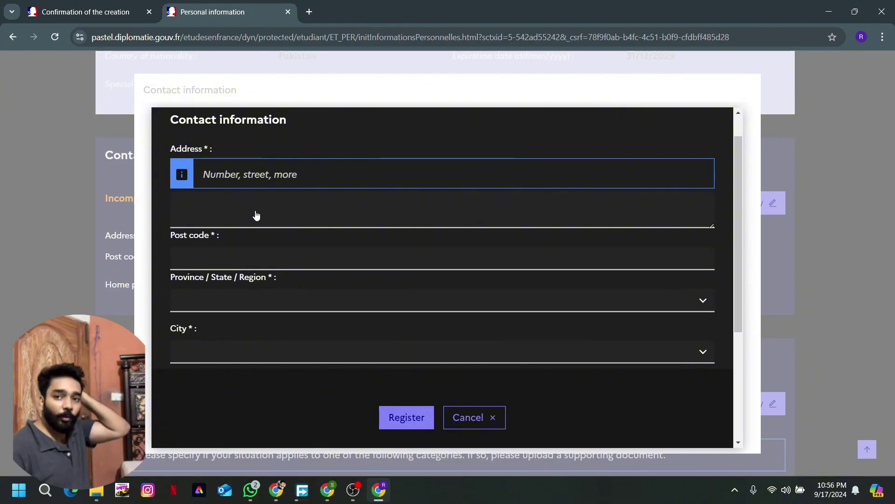
{"action": "scroll", "coordinate": [256, 215], "scroll_direction": "down", "scroll_amount": 1}
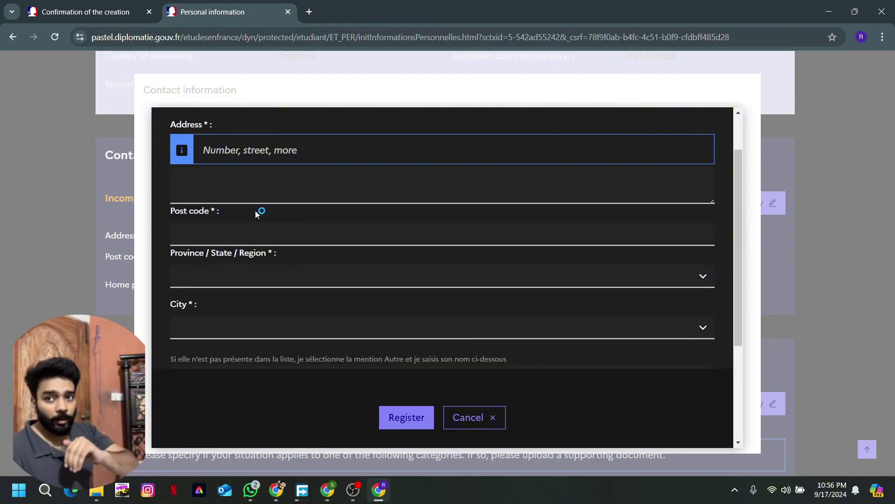
{"action": "scroll", "coordinate": [255, 214], "scroll_direction": "up", "scroll_amount": 1}
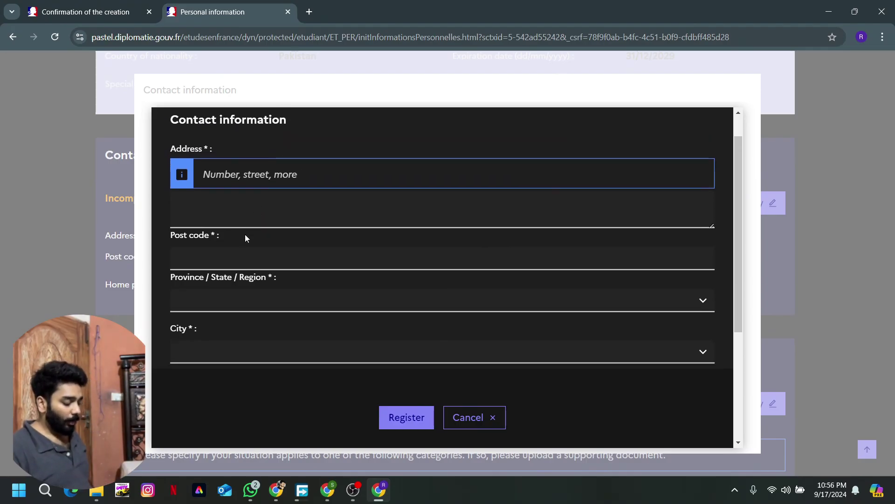
{"action": "left_click", "coordinate": [243, 258]}
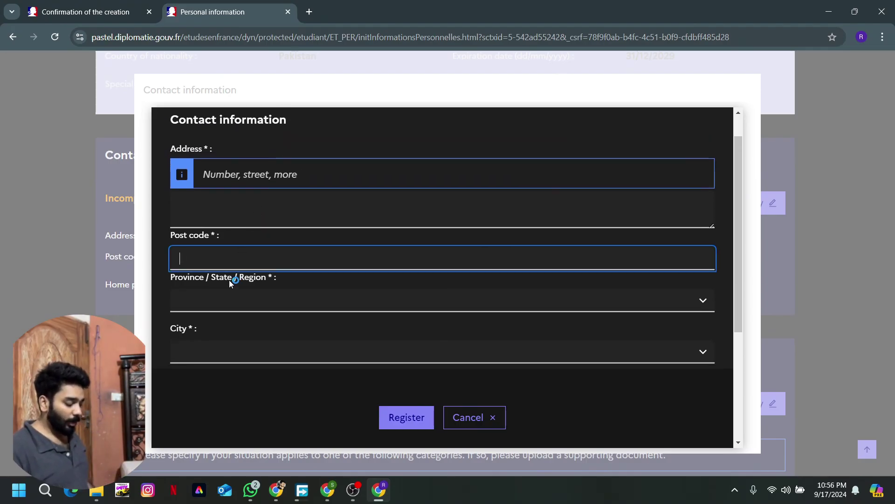
{"action": "type", "text": "r"}
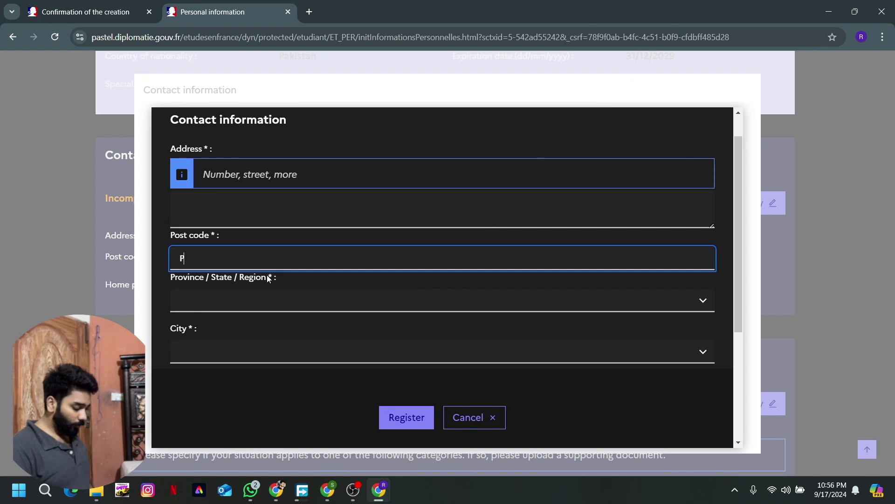
{"action": "key", "text": "BackSpace"}
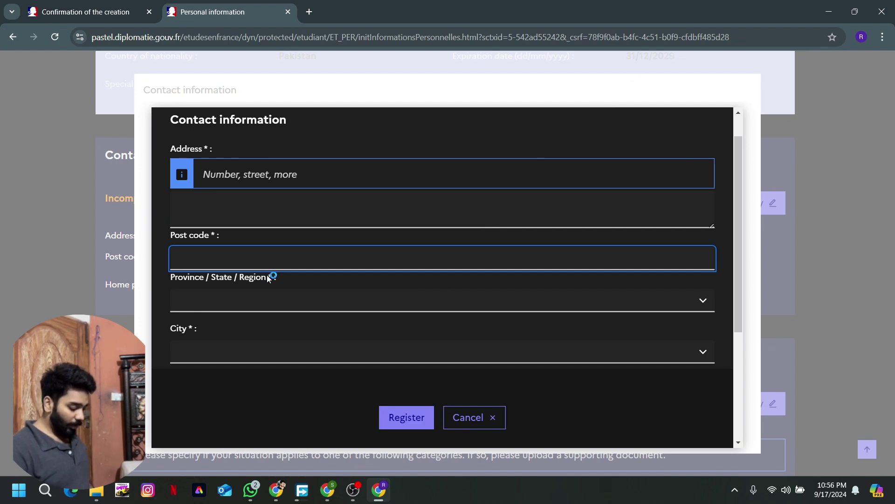
{"action": "type", "text": "Punja"}
{"action": "key", "text": "BackSpace"}
{"action": "key", "text": "BackSpace"}
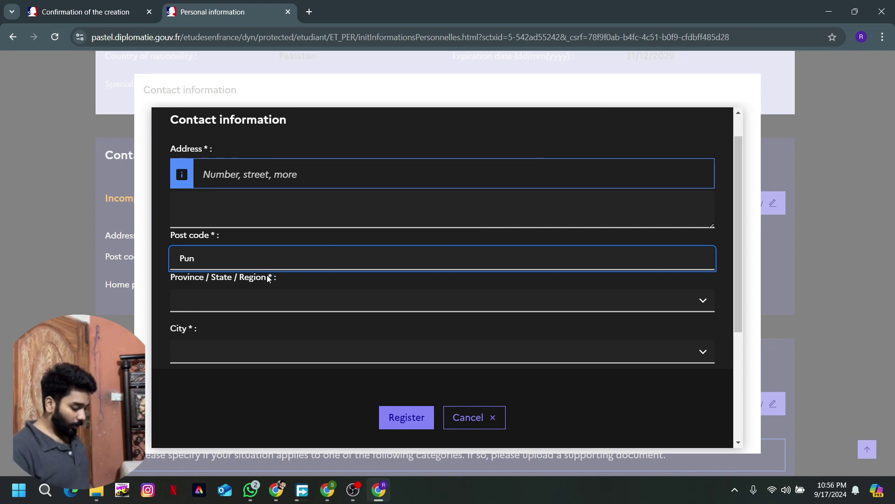
{"action": "type", "text": "jab"}
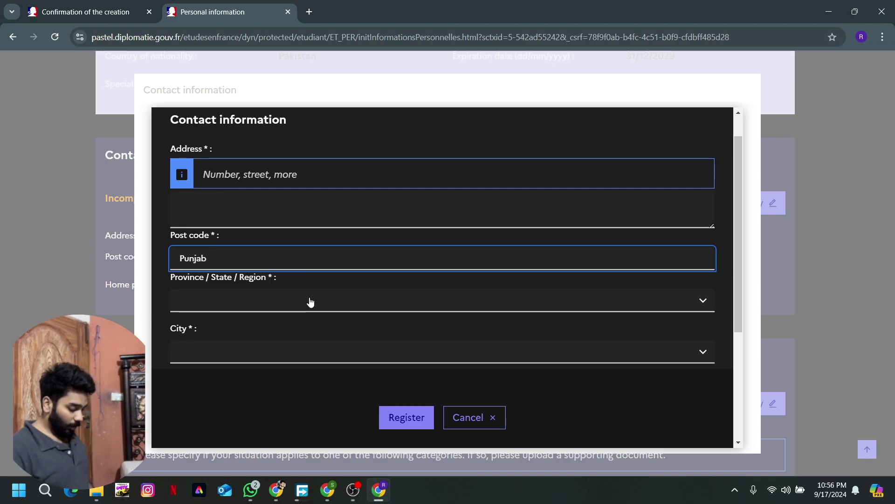
{"action": "left_click", "coordinate": [311, 301]}
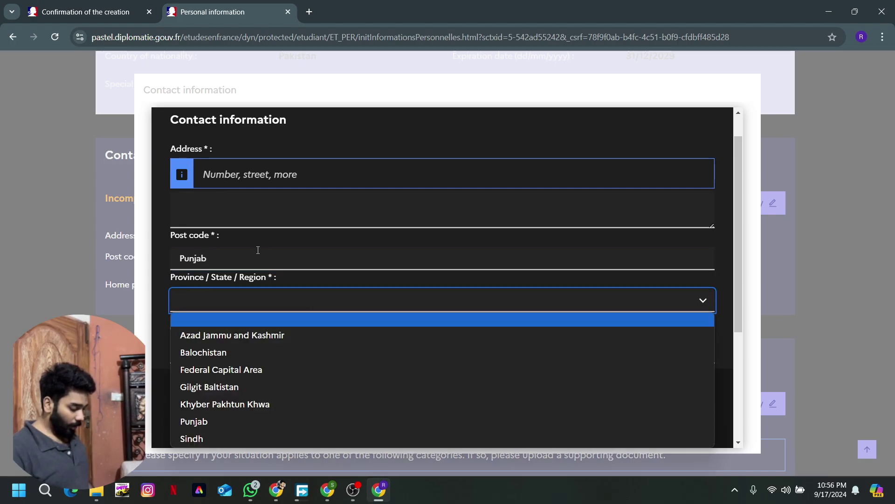
{"action": "left_click", "coordinate": [256, 249]}
{"action": "key", "text": "BackSpace"}
{"action": "key", "text": "BackSpace"}
{"action": "key", "text": "BackSpace"}
{"action": "key", "text": "BackSpace"}
{"action": "key", "text": "BackSpace"}
{"action": "key", "text": "BackSpace"}
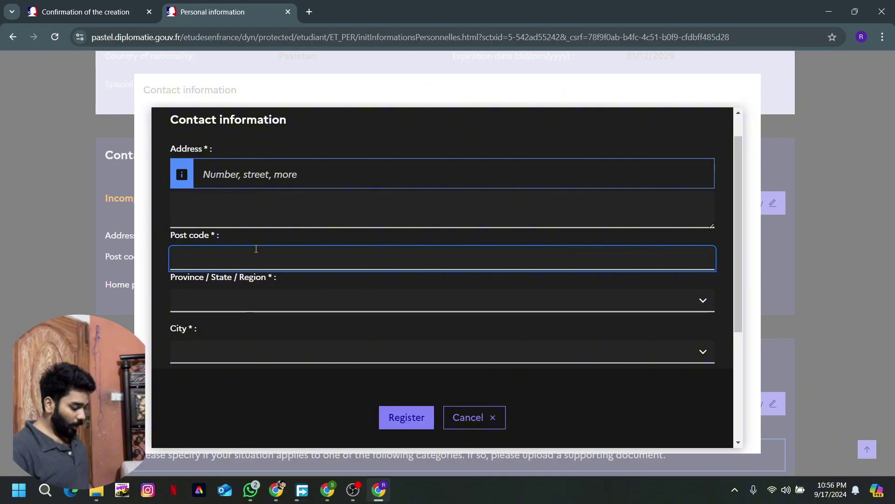
- Try out the Contact information form by selecting Punjab as the province and Lahore as the city
{"action": "scroll", "coordinate": [256, 249], "scroll_direction": "up", "scroll_amount": 1}
{"action": "left_click", "coordinate": [220, 244]}
{"action": "scroll", "coordinate": [222, 243], "scroll_direction": "down", "scroll_amount": 1}
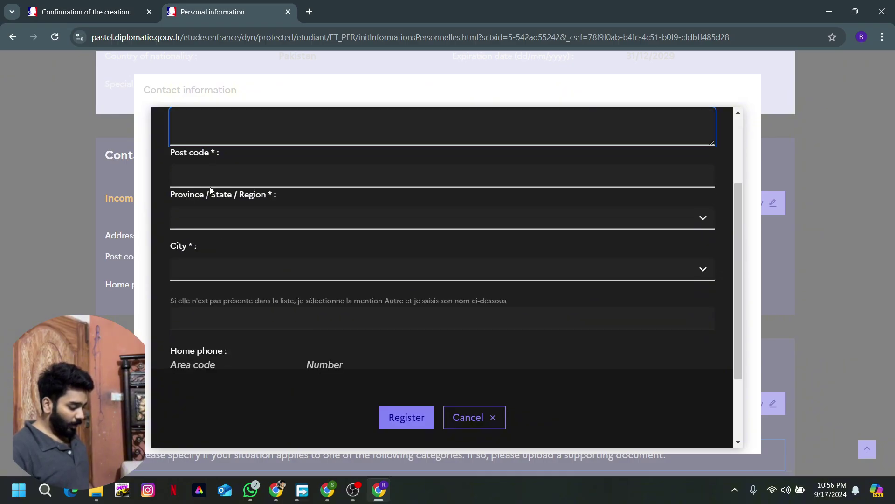
{"action": "left_click", "coordinate": [207, 170]}
{"action": "left_click", "coordinate": [208, 215]}
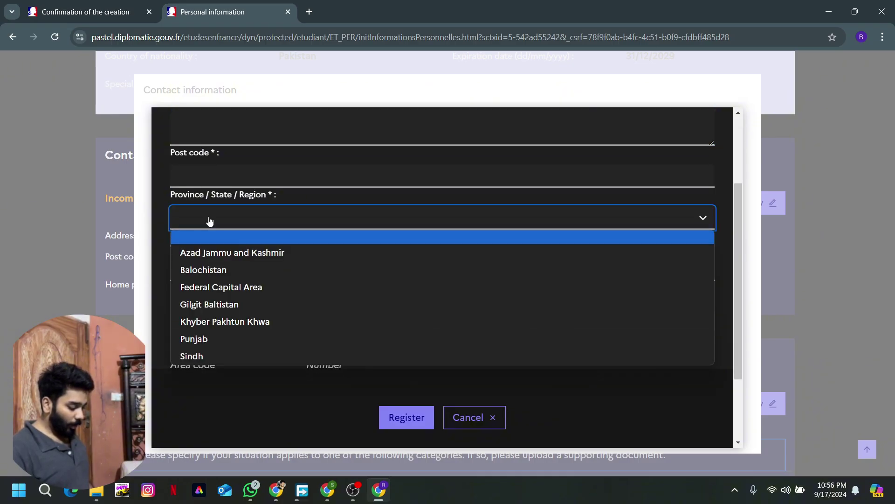
{"action": "left_click", "coordinate": [211, 339]}
{"action": "scroll", "coordinate": [210, 340], "scroll_direction": "down", "scroll_amount": 1}
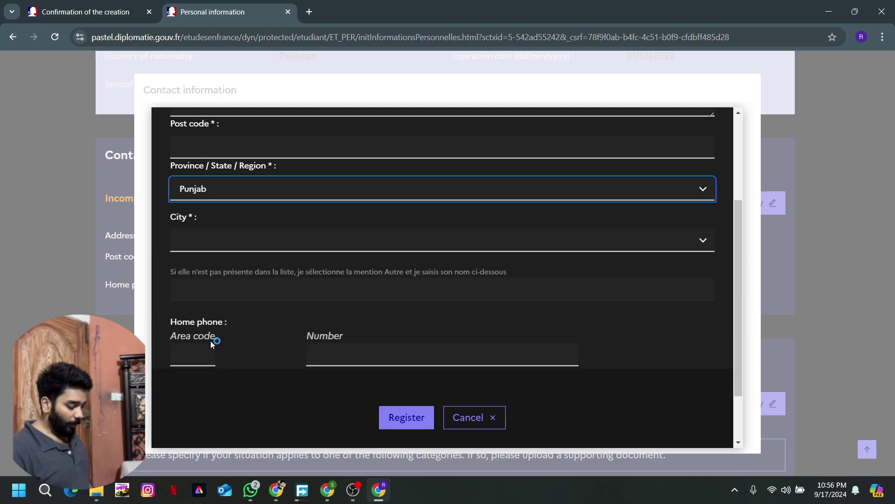
{"action": "left_click", "coordinate": [251, 240]}
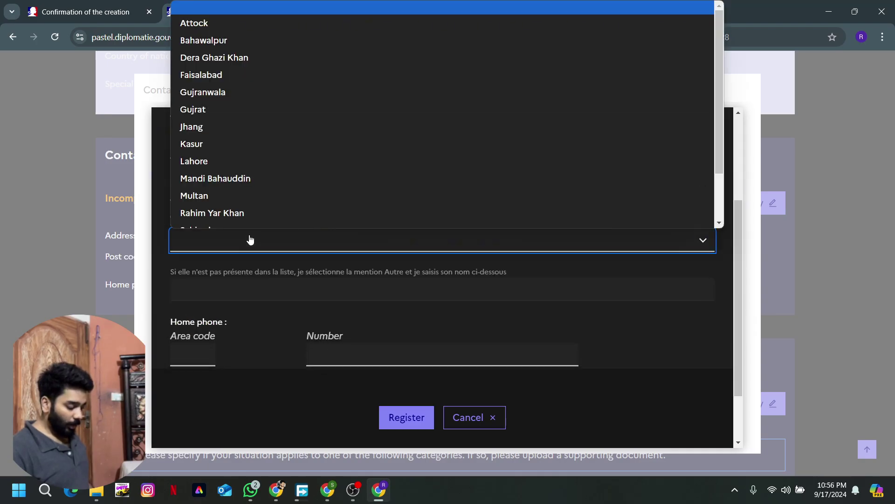
{"action": "key", "text": "l"}
{"action": "key", "text": "Return"}
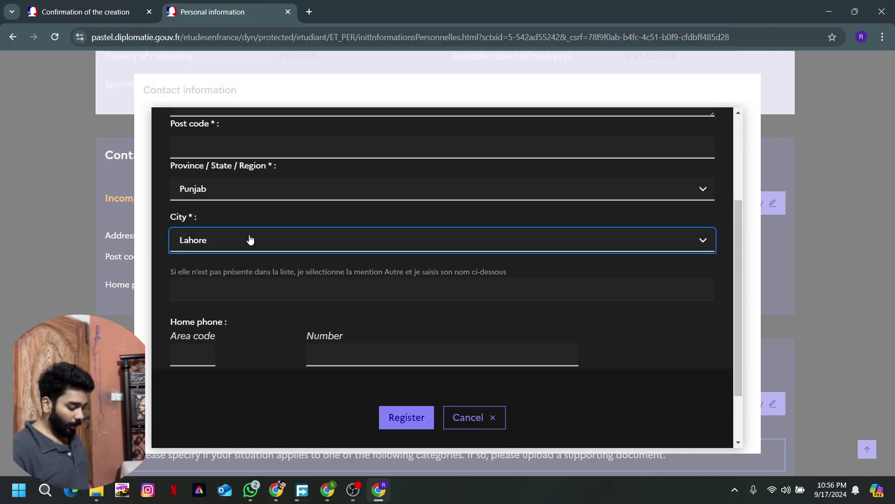
- Review the home and mobile phone fields of the Contact information form and cancel it without saving
{"action": "scroll", "coordinate": [250, 238], "scroll_direction": "down", "scroll_amount": 2}
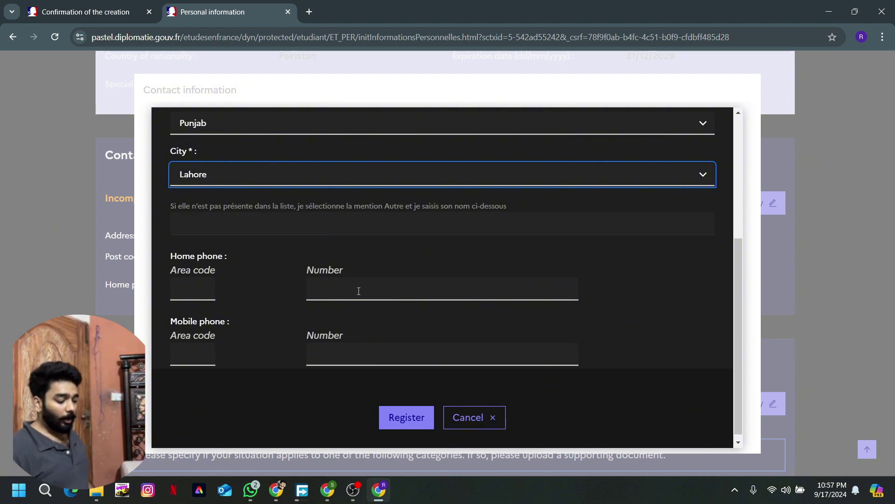
{"action": "scroll", "coordinate": [359, 291], "scroll_direction": "down", "scroll_amount": 1}
{"action": "left_click", "coordinate": [474, 417]}
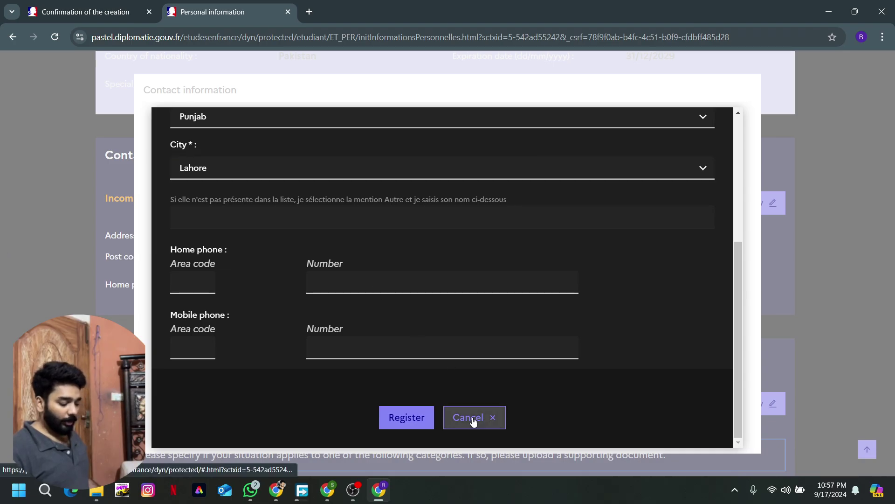
- Open the Special status section's form for editing
{"action": "scroll", "coordinate": [474, 392], "scroll_direction": "down", "scroll_amount": 2}
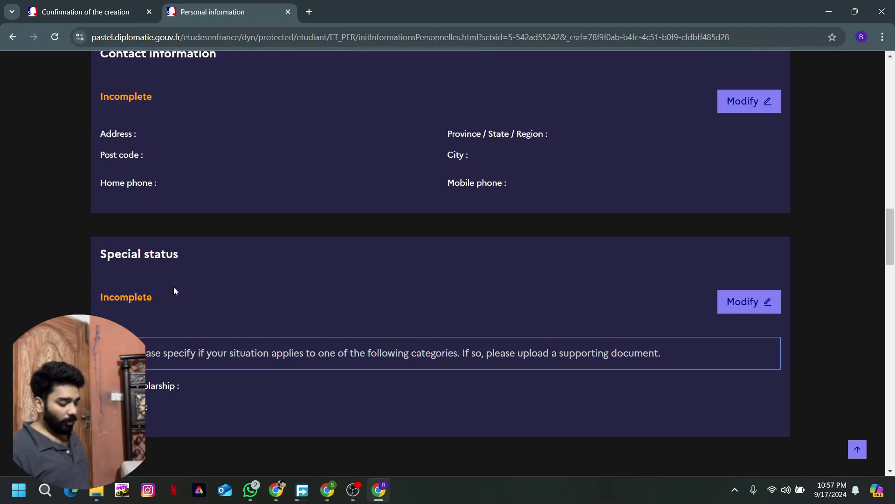
{"action": "scroll", "coordinate": [173, 286], "scroll_direction": "down", "scroll_amount": 1}
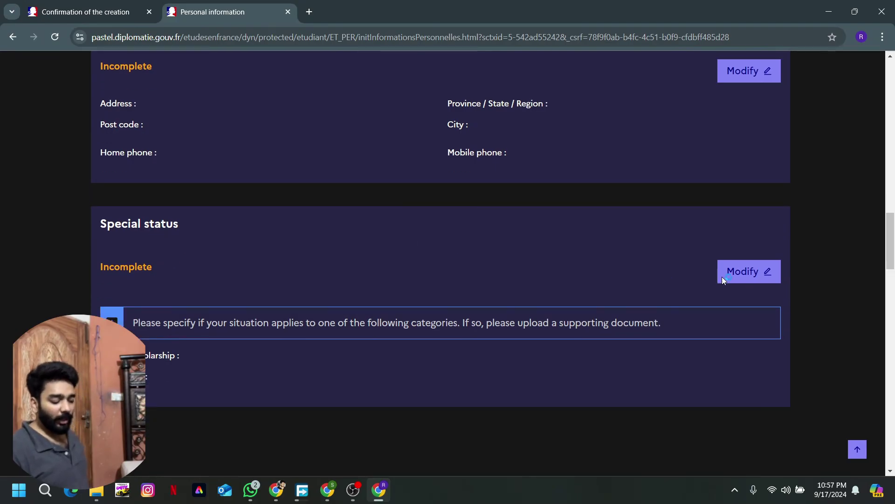
{"action": "left_click", "coordinate": [740, 279]}
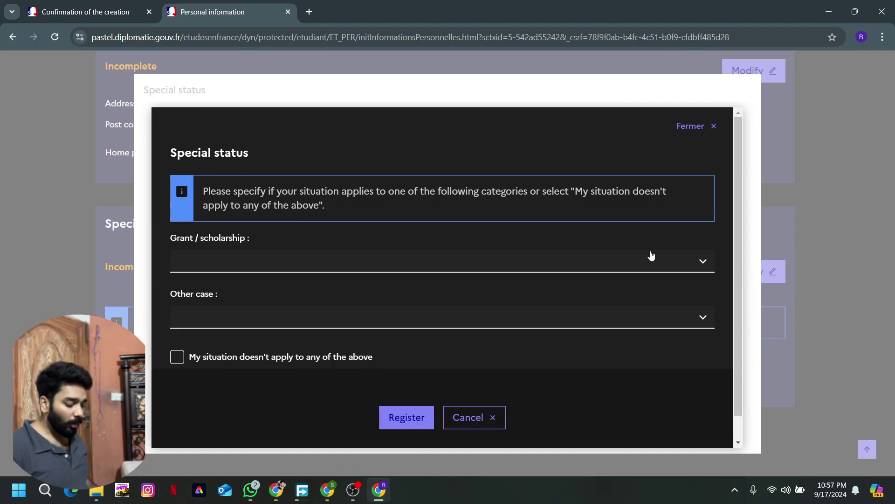
- Review the Grant / scholarship options and choose Higher Education Commission (Pakistan)
{"action": "left_click", "coordinate": [664, 261]}
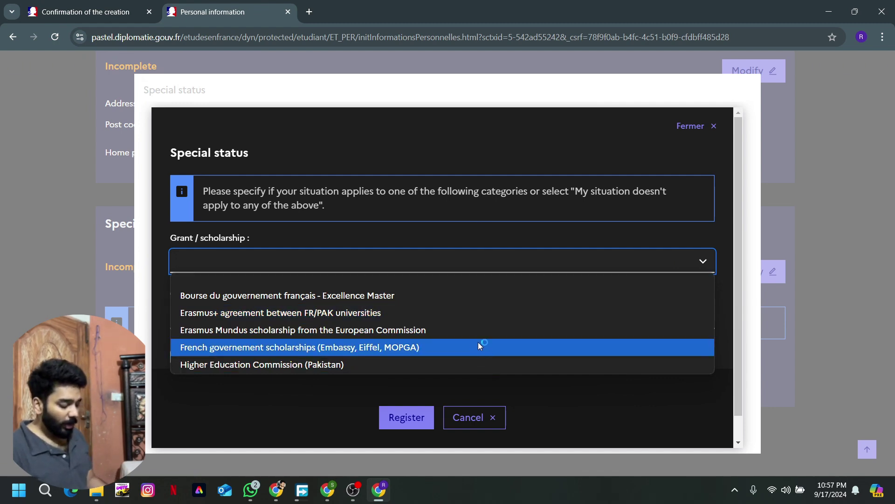
{"action": "left_click", "coordinate": [394, 381]}
{"action": "left_click", "coordinate": [416, 270]}
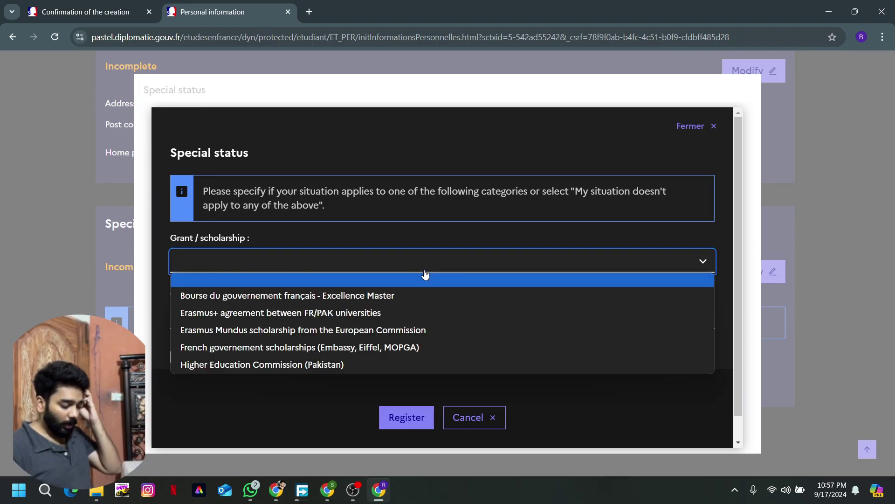
{"action": "left_click", "coordinate": [344, 364]}
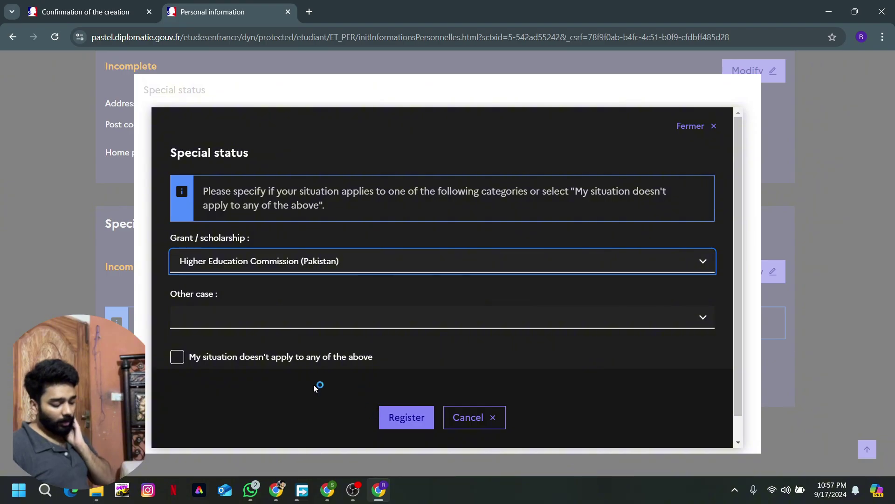
- Declare that the situation doesn't apply to any of the special status categories and register the form
{"action": "left_click", "coordinate": [259, 363]}
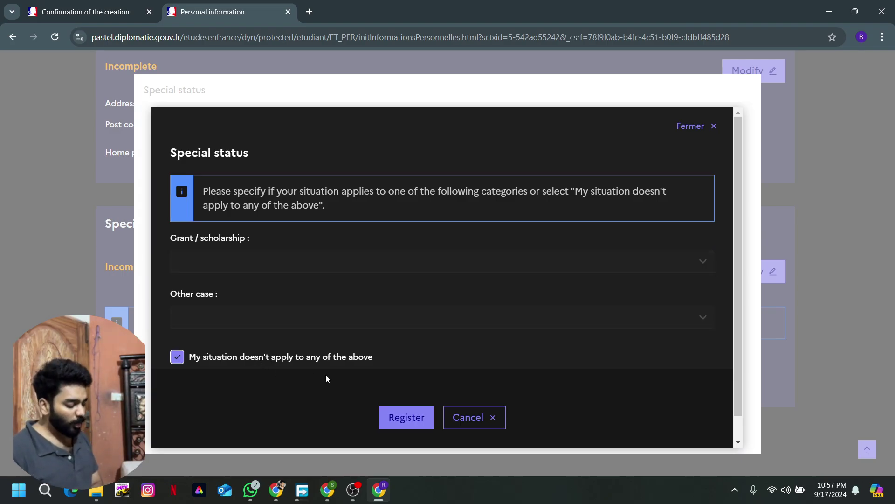
{"action": "left_click", "coordinate": [405, 427]}
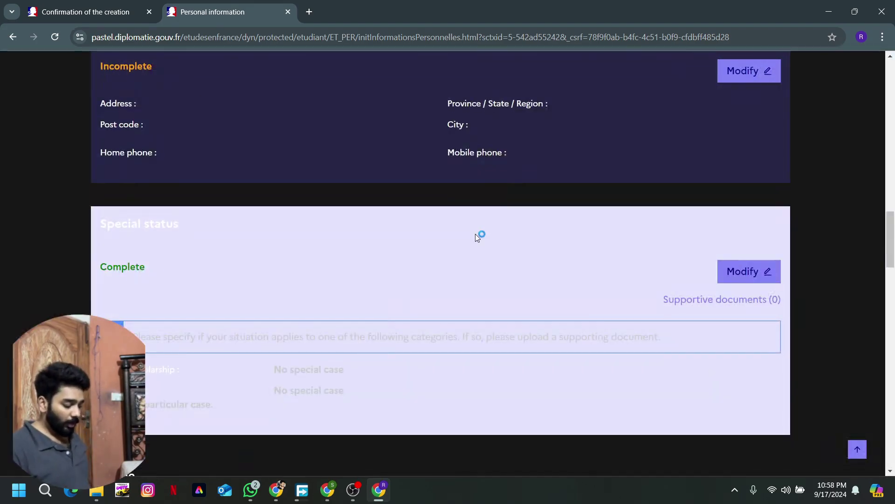
- Review the saved Special status section and the file requirements of the Resume section
{"action": "scroll", "coordinate": [475, 234], "scroll_direction": "down", "scroll_amount": 3}
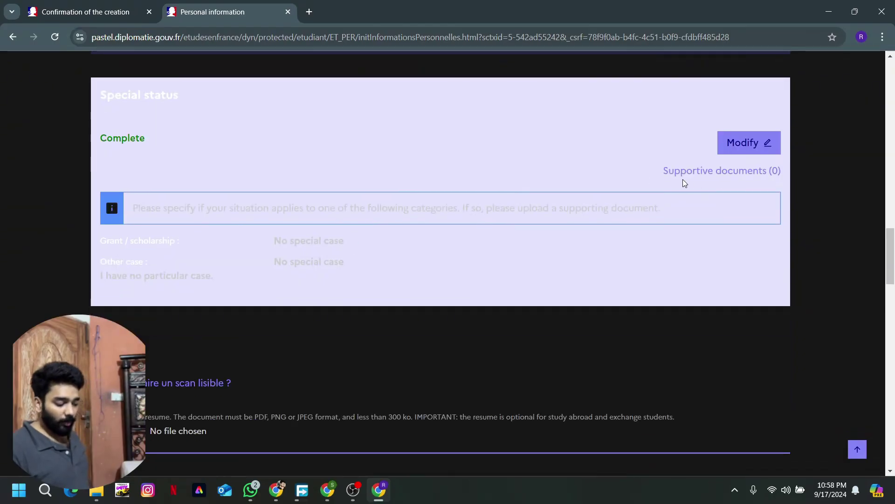
{"action": "scroll", "coordinate": [432, 278], "scroll_direction": "down", "scroll_amount": 1}
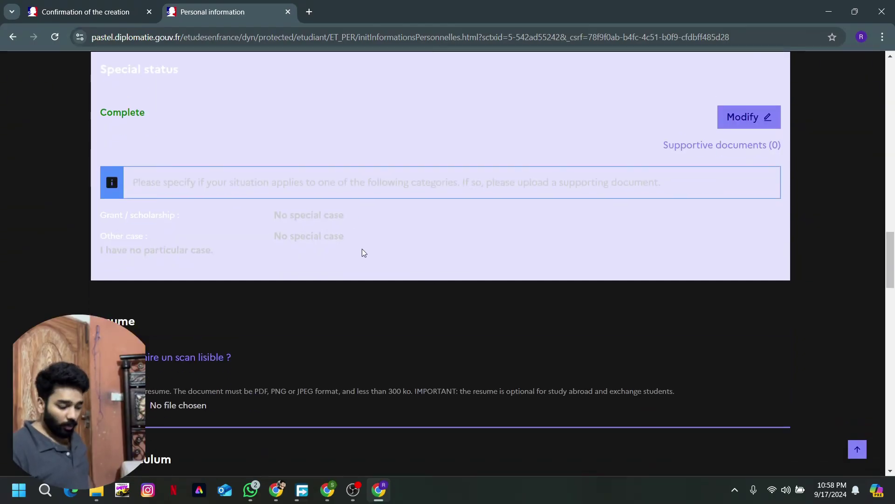
{"action": "scroll", "coordinate": [326, 240], "scroll_direction": "down", "scroll_amount": 2}
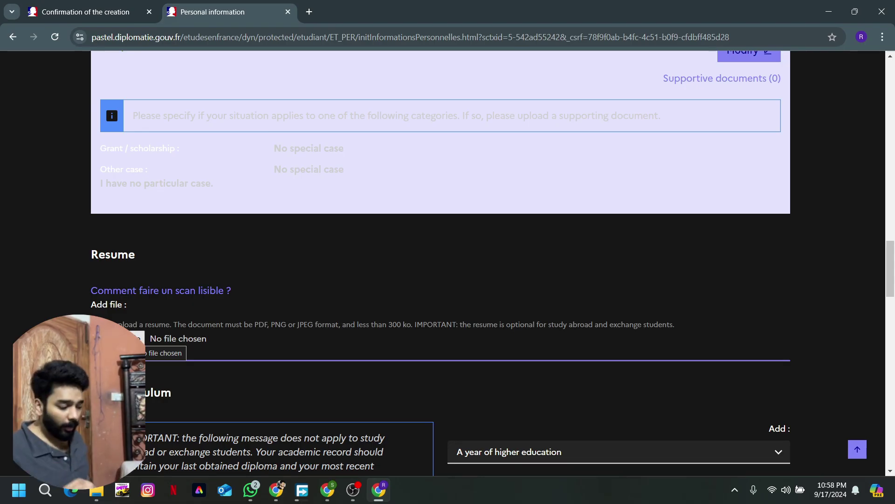
- Search Google for youtube in a new browser tab and open the YouTube site
{"action": "left_click", "coordinate": [313, 17]}
{"action": "type", "text": "youtube"}
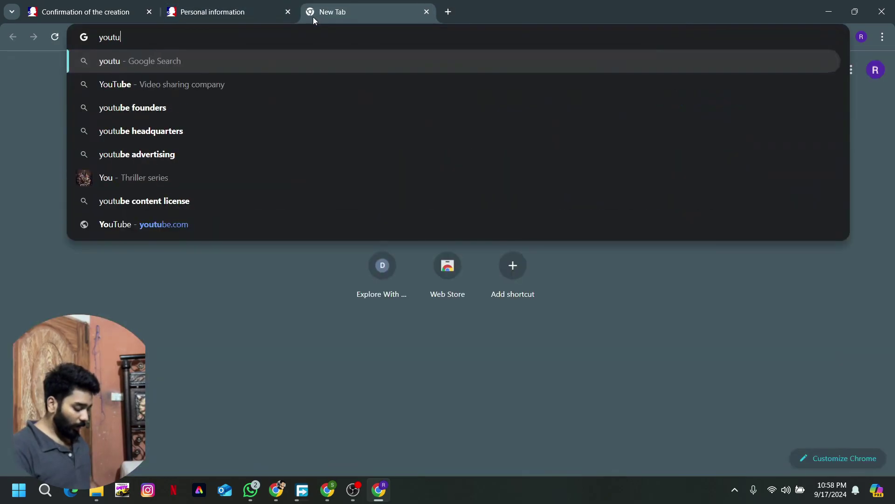
{"action": "key", "text": "Return"}
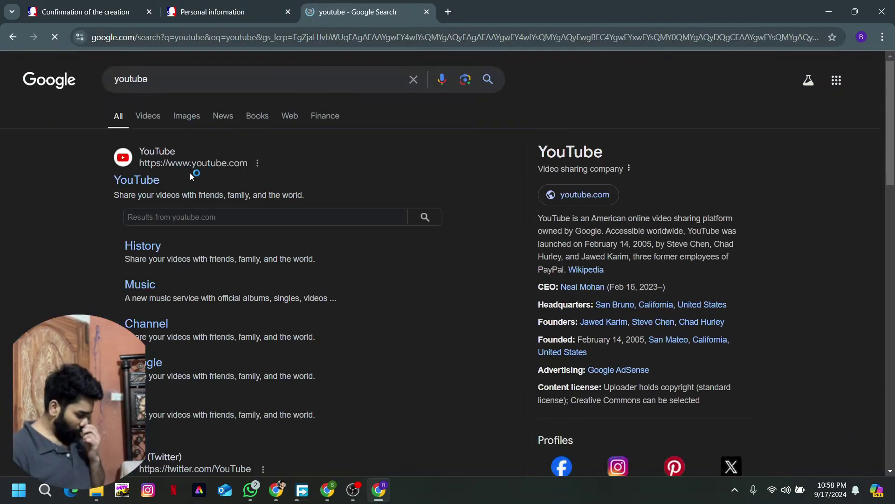
{"action": "left_click", "coordinate": [129, 181]}
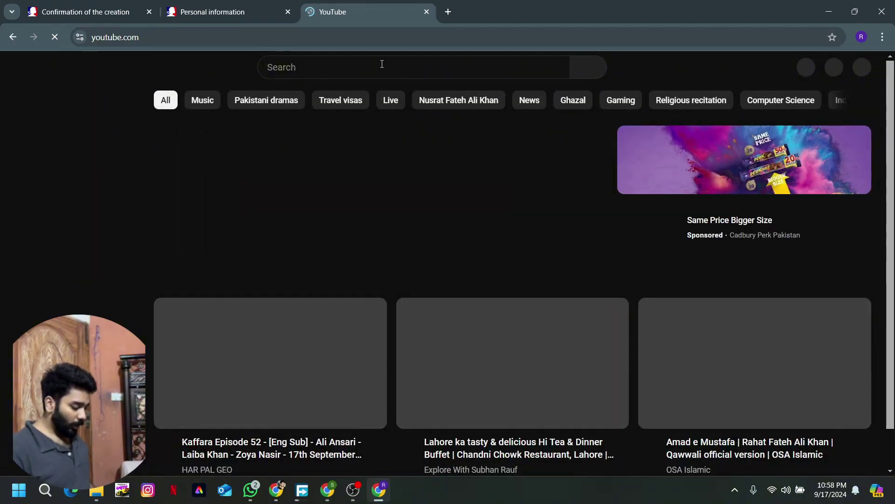
{"action": "left_click", "coordinate": [382, 64]}
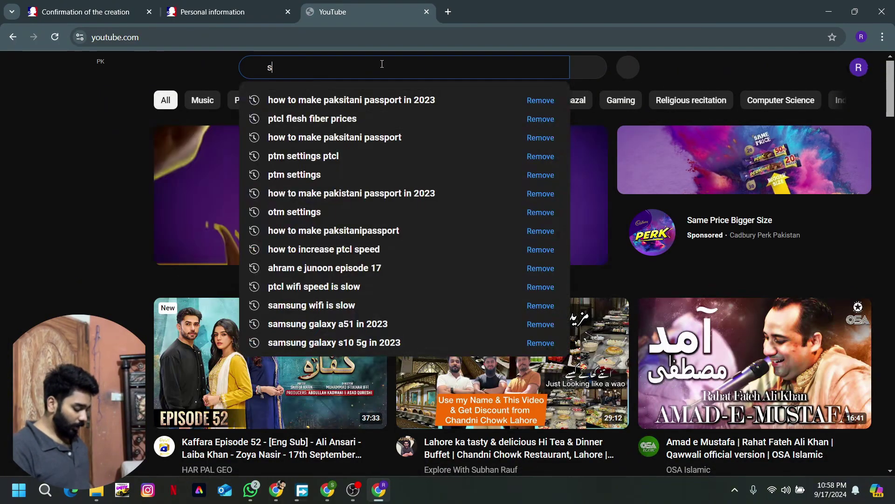
{"action": "type", "text": "subhan rauf"}
{"action": "key", "text": "Return"}
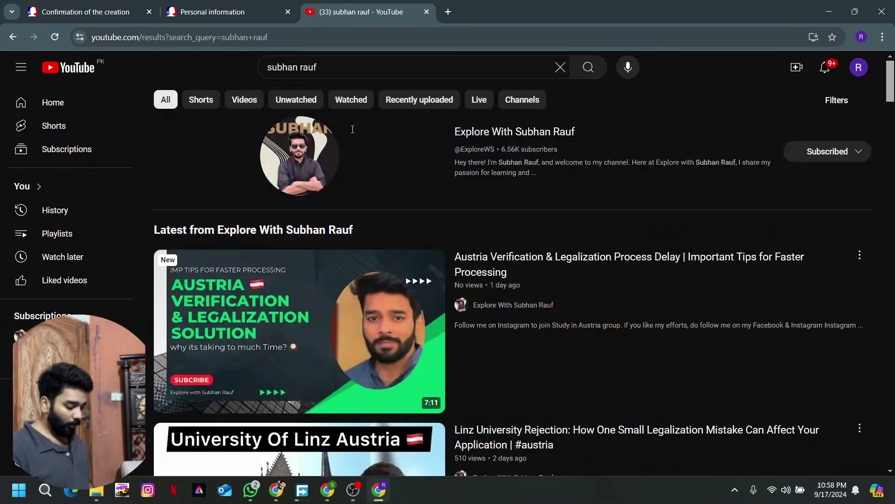
{"action": "left_click", "coordinate": [508, 132]}
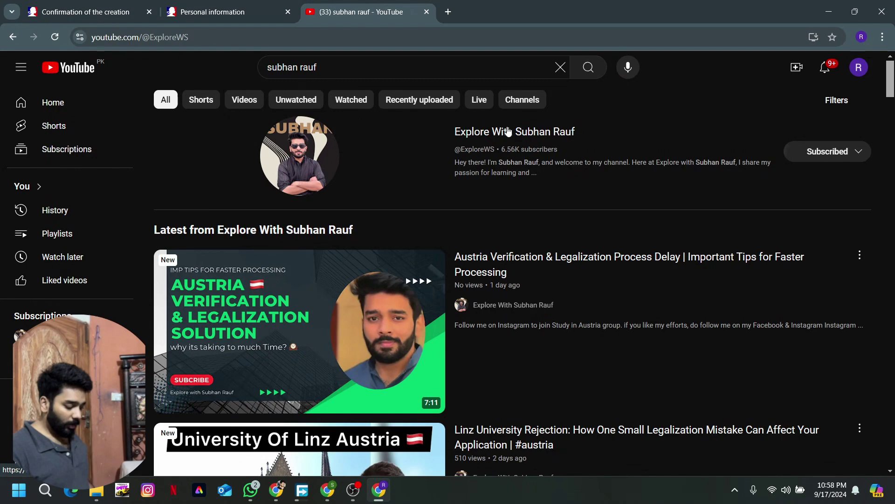
- Browse the channel's videos and search within the channel for europass
{"action": "scroll", "coordinate": [499, 261], "scroll_direction": "down", "scroll_amount": 2}
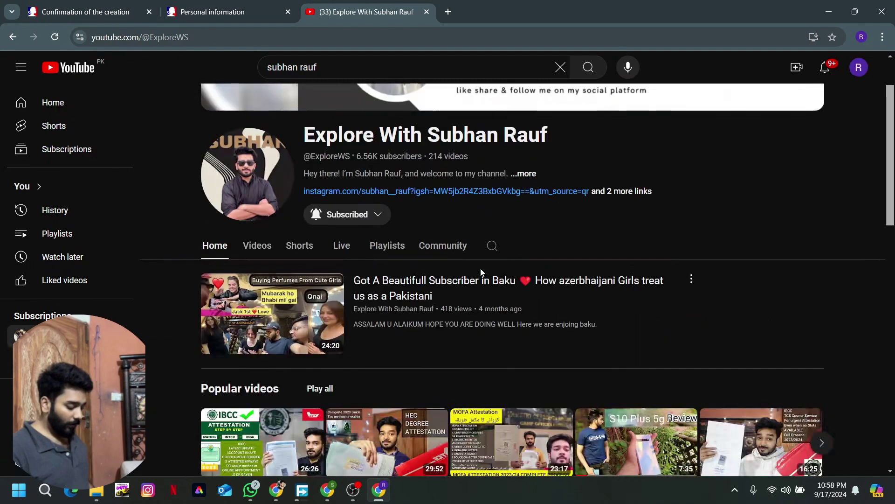
{"action": "left_click", "coordinate": [257, 247]}
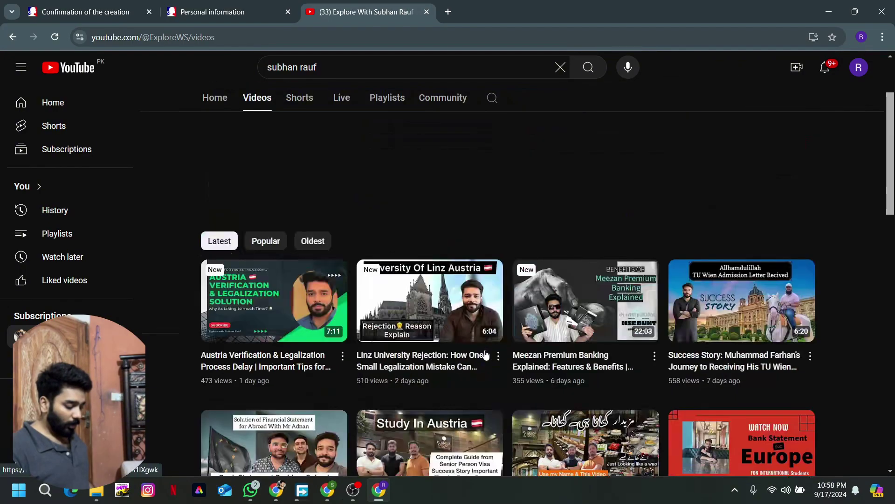
{"action": "scroll", "coordinate": [487, 327], "scroll_direction": "down", "scroll_amount": 2}
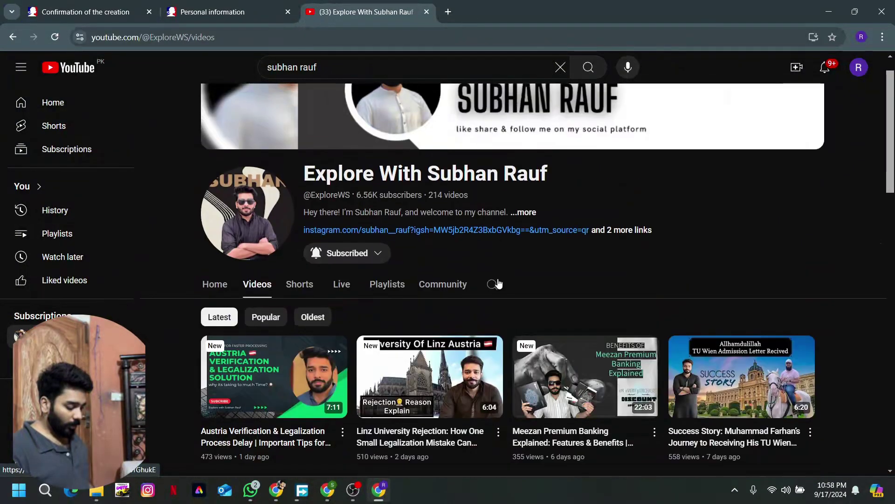
{"action": "left_click", "coordinate": [492, 286]}
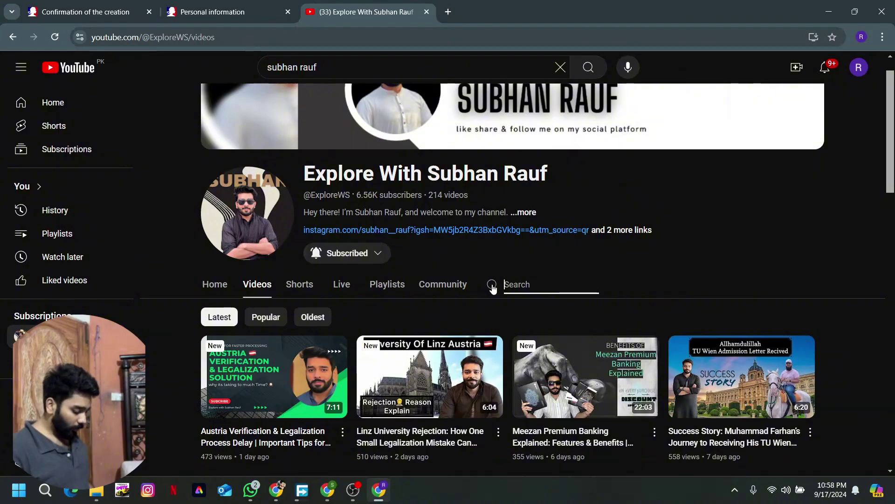
{"action": "type", "text": "europ"}
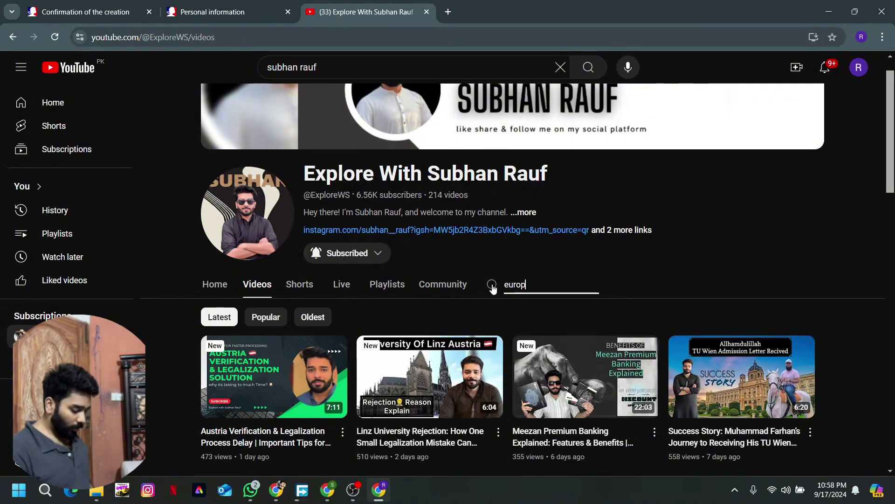
{"action": "type", "text": "ass"}
{"action": "key", "text": "Return"}
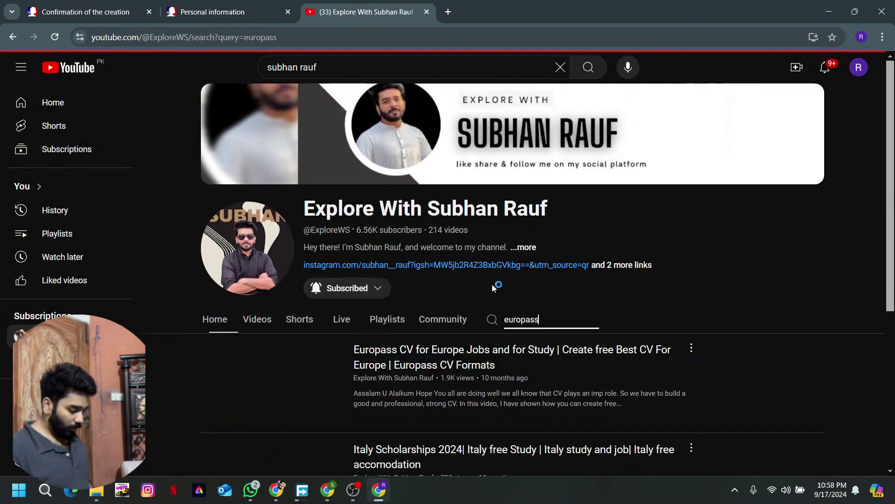
{"action": "scroll", "coordinate": [556, 379], "scroll_direction": "down", "scroll_amount": 1}
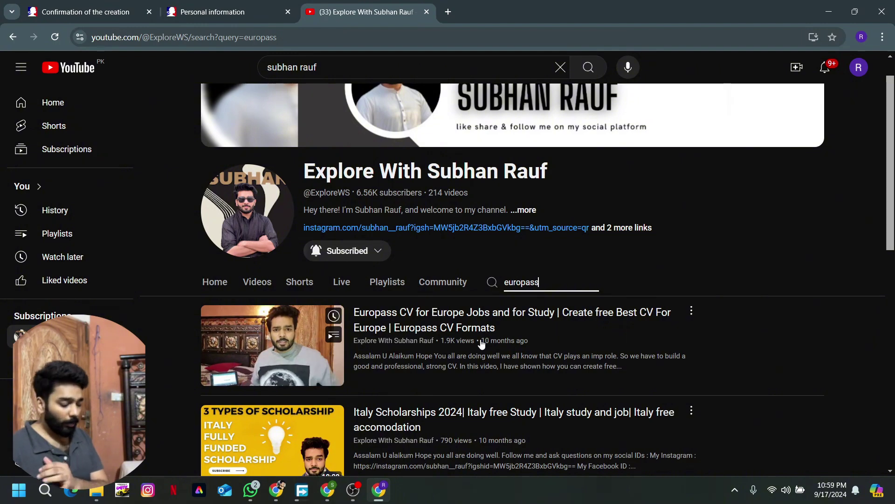
- Return to the Personal information page of the application and go to the Resume and My curriculum sections
{"action": "left_click", "coordinate": [207, 9]}
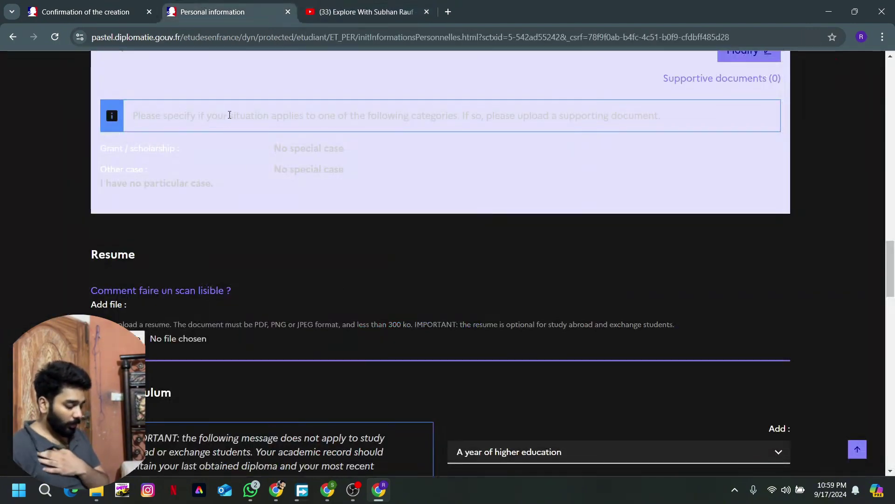
{"action": "scroll", "coordinate": [292, 248], "scroll_direction": "down", "scroll_amount": 1}
{"action": "scroll", "coordinate": [294, 250], "scroll_direction": "down", "scroll_amount": 2}
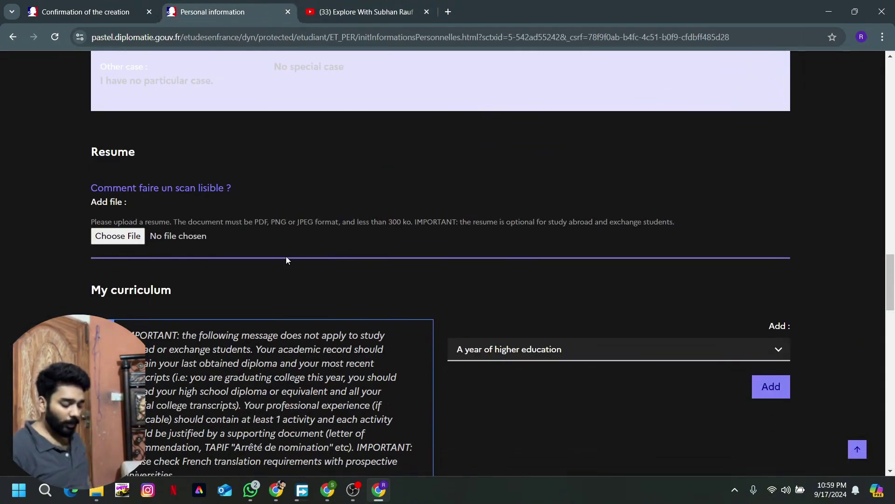
{"action": "scroll", "coordinate": [286, 259], "scroll_direction": "down", "scroll_amount": 3}
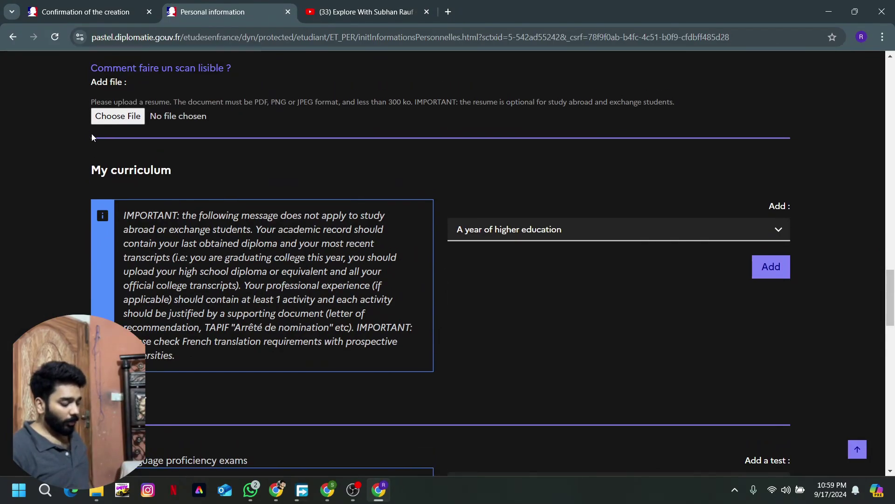
{"action": "left_click", "coordinate": [106, 121]}
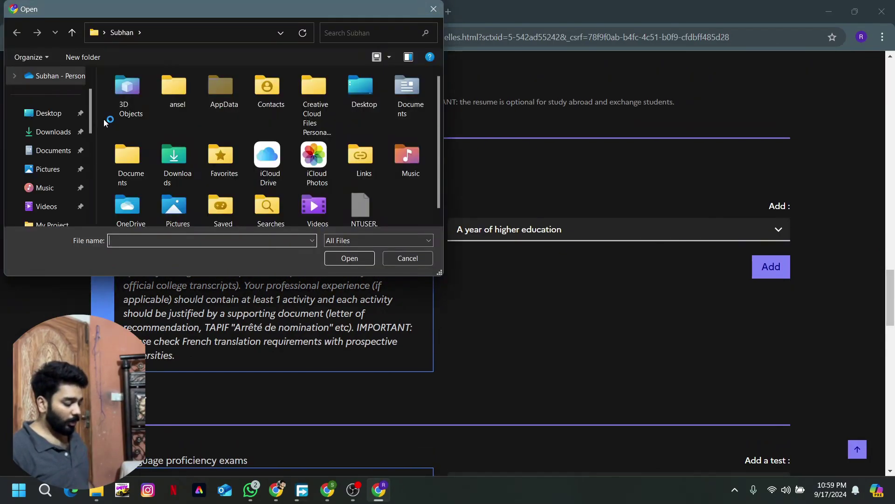
{"action": "scroll", "coordinate": [206, 158], "scroll_direction": "down", "scroll_amount": 1}
{"action": "scroll", "coordinate": [35, 189], "scroll_direction": "down", "scroll_amount": 5}
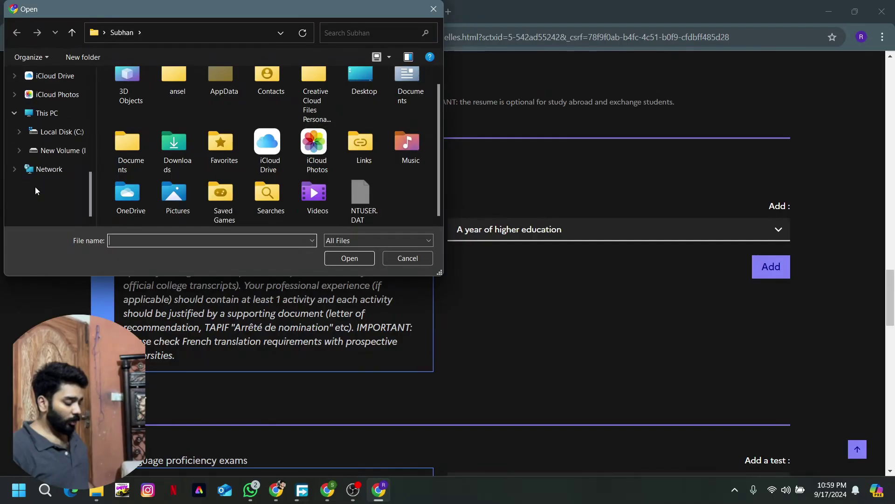
{"action": "left_click", "coordinate": [60, 151]}
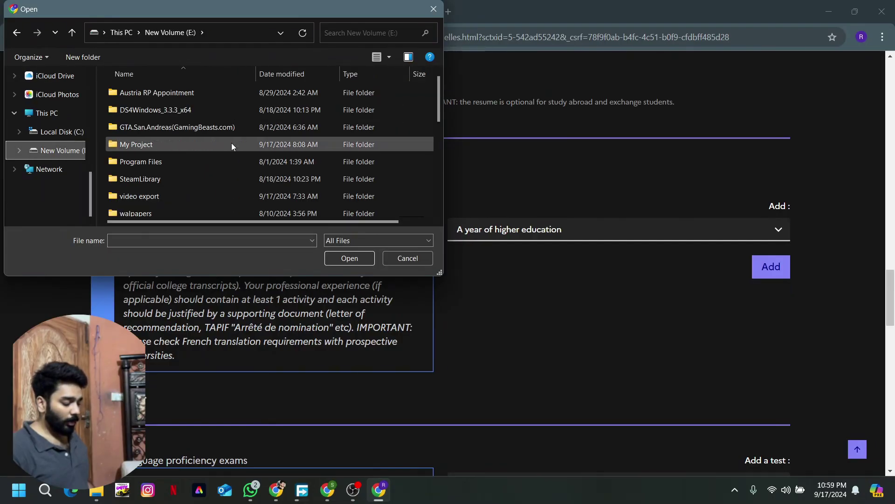
{"action": "left_click", "coordinate": [60, 133]}
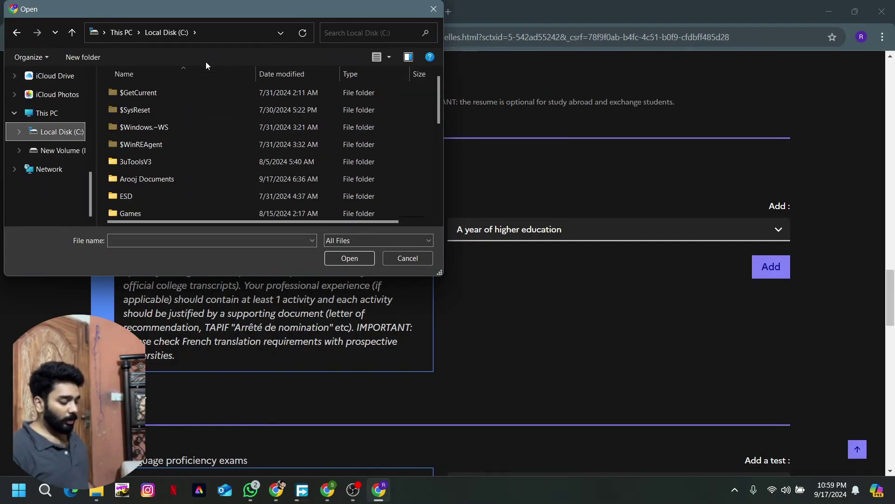
{"action": "left_click", "coordinate": [166, 184]}
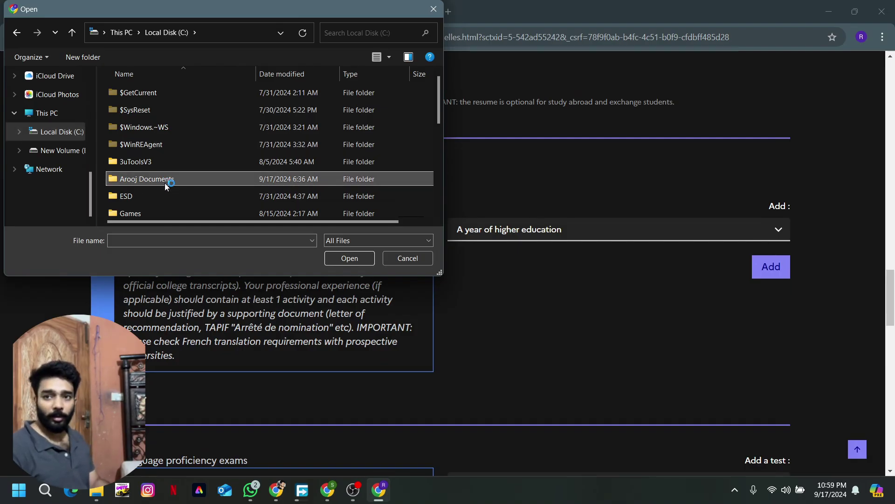
{"action": "left_click", "coordinate": [410, 259]}
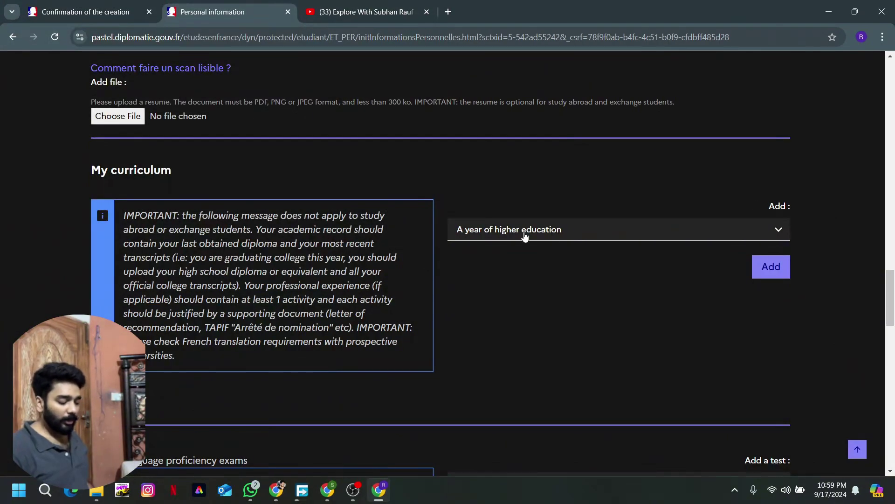
- Add a year of higher education to My curriculum and set its school year to 2022
{"action": "scroll", "coordinate": [524, 235], "scroll_direction": "up", "scroll_amount": 3}
{"action": "scroll", "coordinate": [524, 235], "scroll_direction": "down", "scroll_amount": 3}
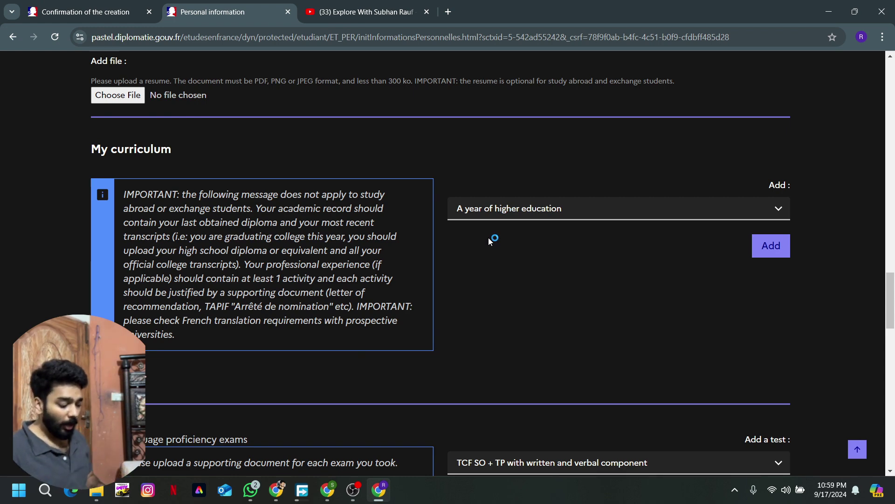
{"action": "left_click", "coordinate": [536, 219]}
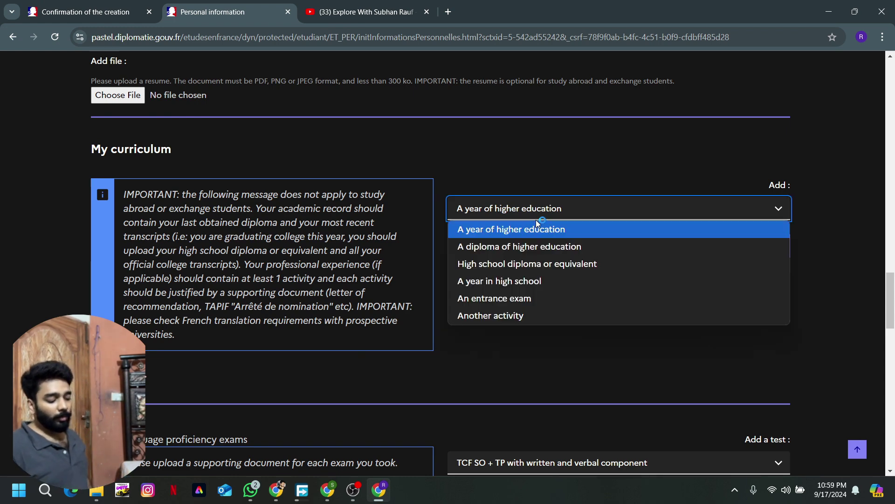
{"action": "left_click", "coordinate": [540, 232]}
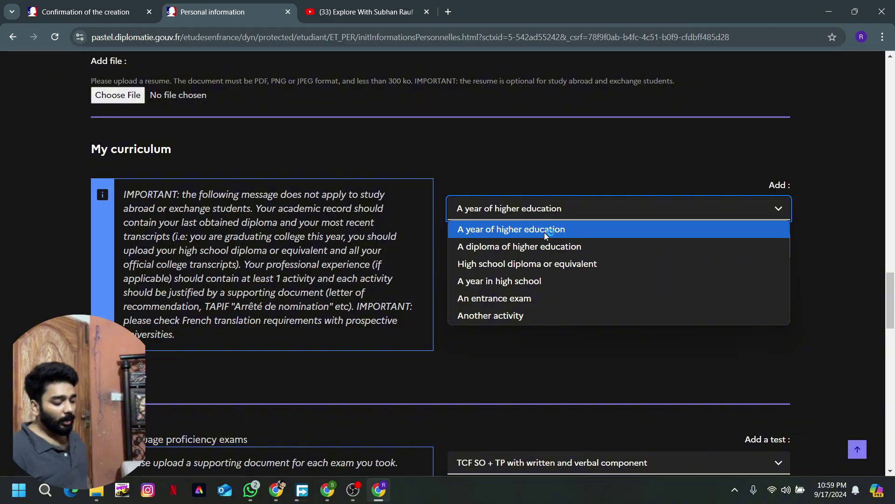
{"action": "left_click", "coordinate": [544, 232]}
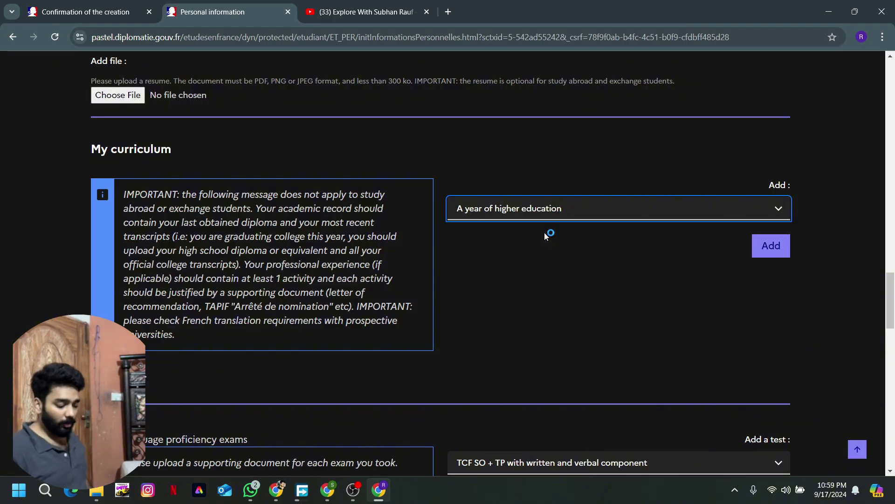
{"action": "left_click", "coordinate": [773, 255]}
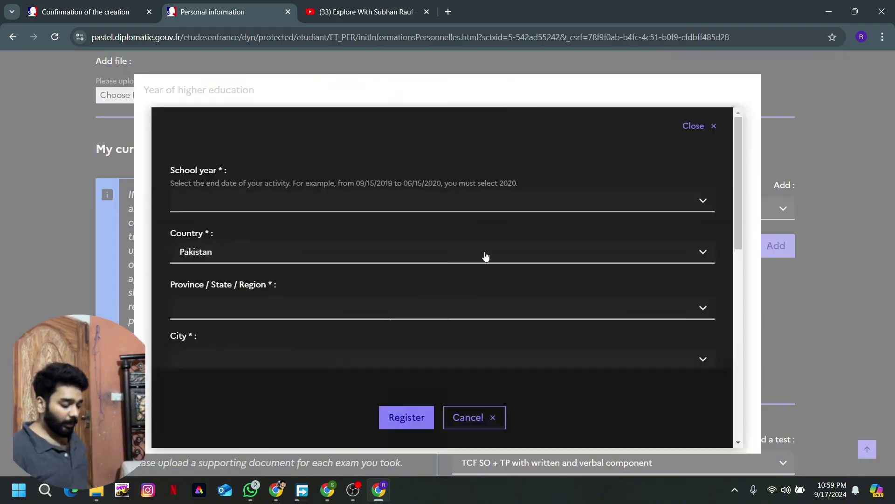
{"action": "left_click", "coordinate": [619, 204]}
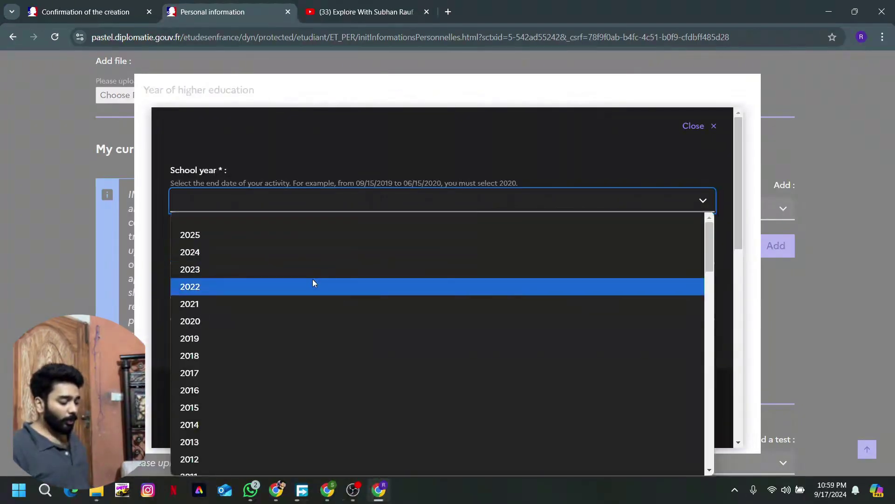
{"action": "left_click", "coordinate": [313, 283]}
- Set the province of the year of higher education to Punjab and its city to Lahore
{"action": "scroll", "coordinate": [313, 282], "scroll_direction": "down", "scroll_amount": 1}
{"action": "left_click", "coordinate": [290, 271]}
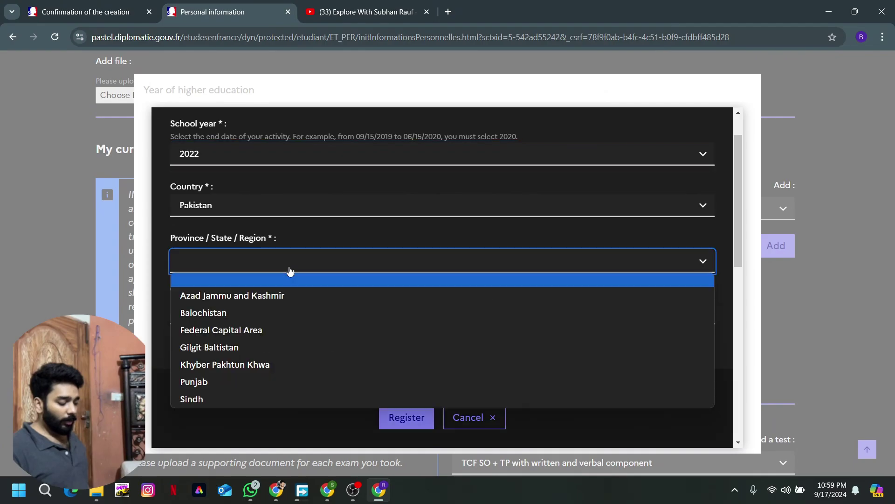
{"action": "left_click", "coordinate": [228, 381]}
{"action": "scroll", "coordinate": [228, 380], "scroll_direction": "down", "scroll_amount": 1}
{"action": "left_click", "coordinate": [236, 277]}
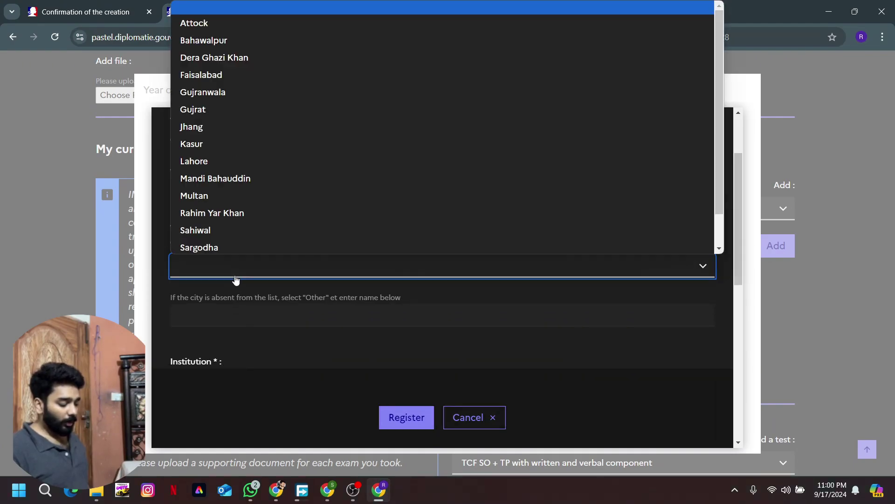
{"action": "key", "text": "l"}
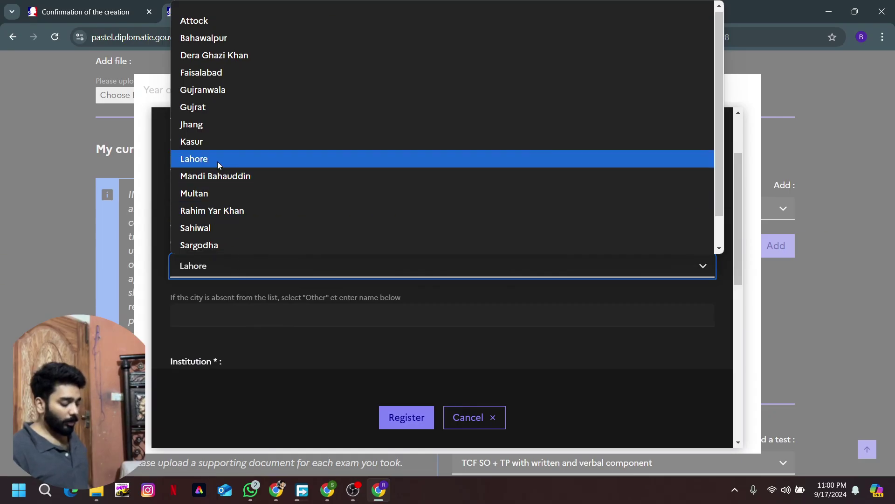
{"action": "left_click", "coordinate": [217, 161]}
- Set the institution to Other and enter GCUF as the name of the unlisted institution
{"action": "scroll", "coordinate": [218, 165], "scroll_direction": "down", "scroll_amount": 2}
{"action": "scroll", "coordinate": [230, 220], "scroll_direction": "down", "scroll_amount": 1}
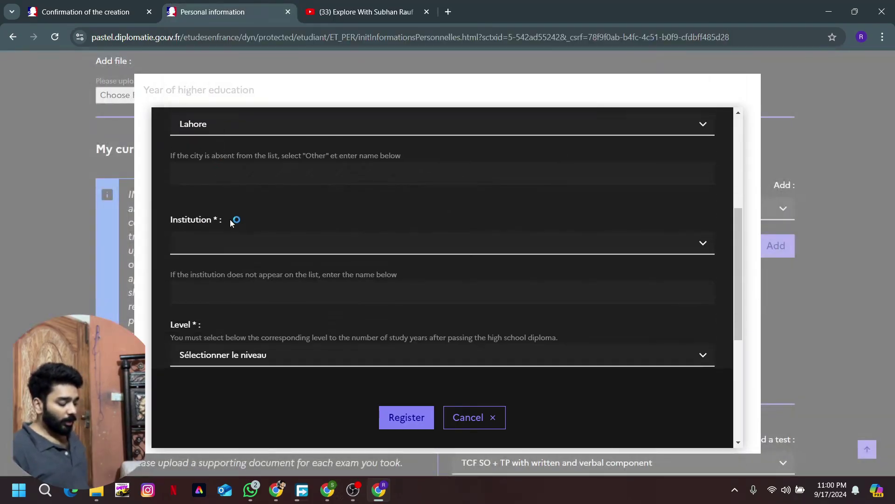
{"action": "left_click", "coordinate": [237, 250]}
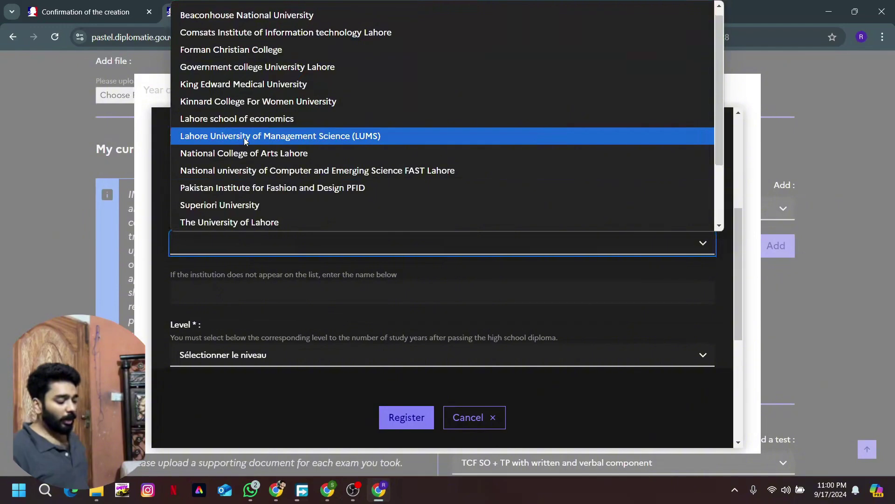
{"action": "scroll", "coordinate": [245, 138], "scroll_direction": "down", "scroll_amount": 1}
{"action": "scroll", "coordinate": [244, 138], "scroll_direction": "up", "scroll_amount": 1}
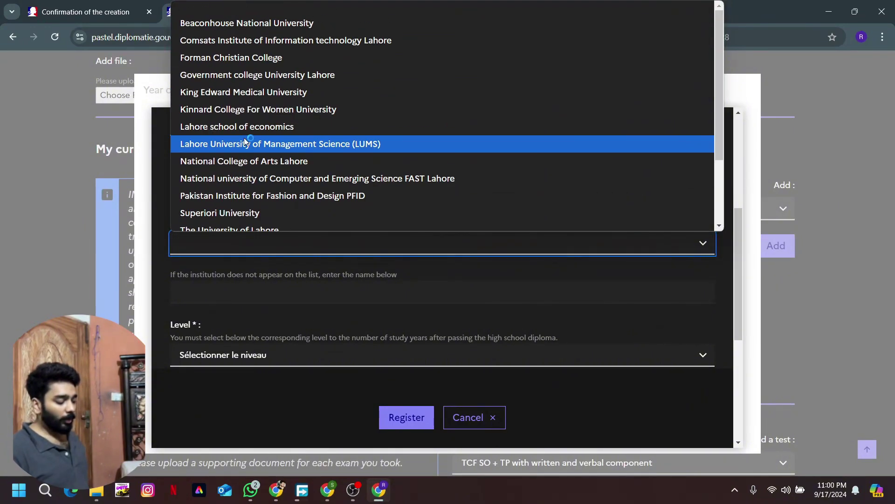
{"action": "scroll", "coordinate": [244, 138], "scroll_direction": "down", "scroll_amount": 3}
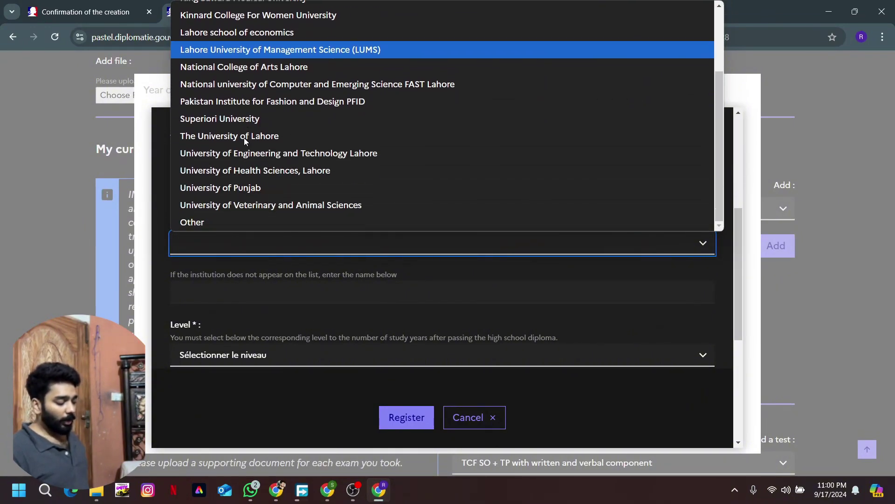
{"action": "left_click", "coordinate": [228, 221]}
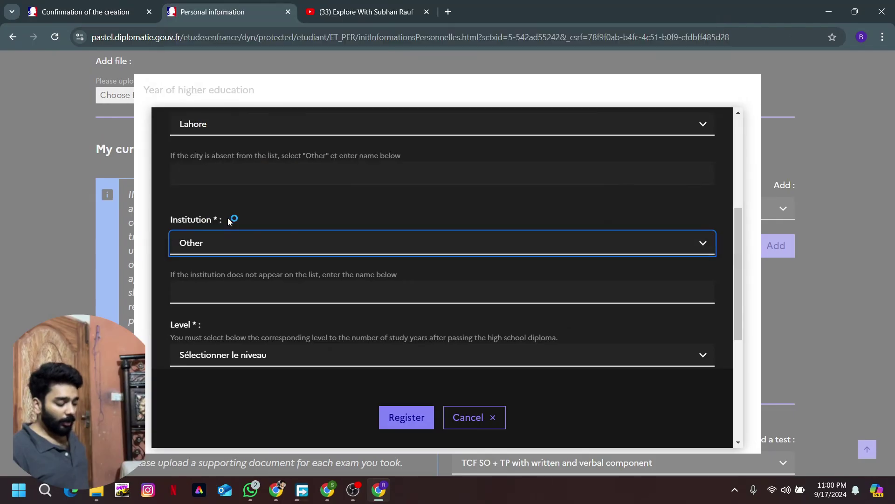
{"action": "left_click", "coordinate": [224, 297]}
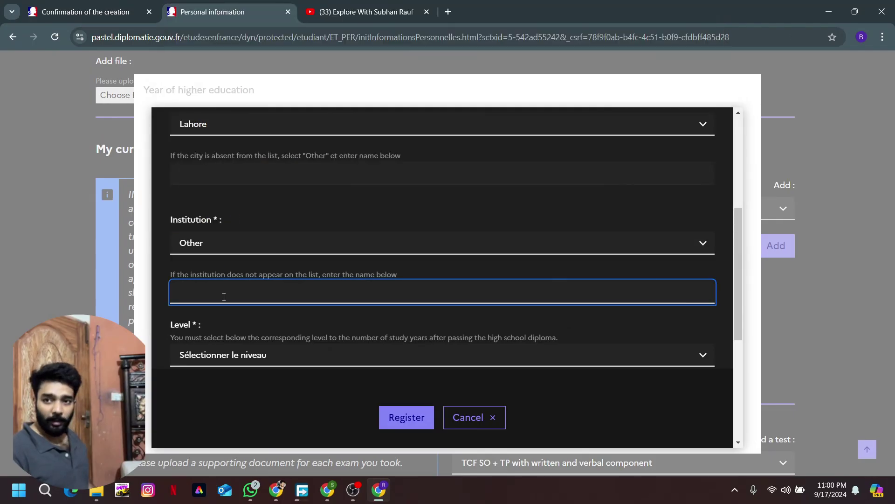
{"action": "type", "text": "Gc"}
{"action": "key", "text": "BackSpace"}
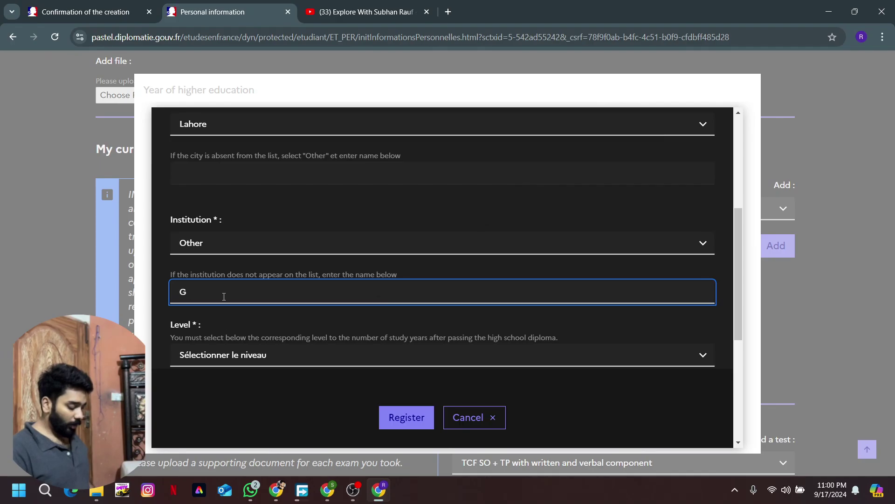
{"action": "type", "text": "CUF"}
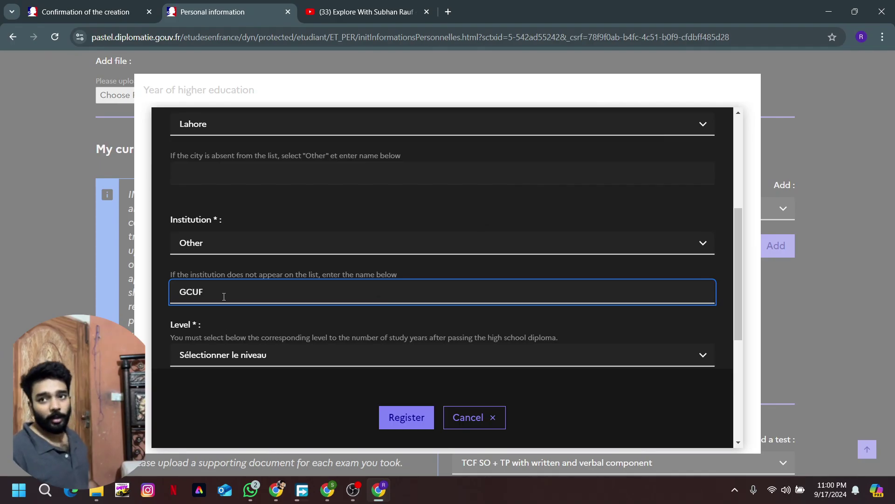
- Set the level of the entry to 4th year of higher education
{"action": "scroll", "coordinate": [224, 299], "scroll_direction": "down", "scroll_amount": 1}
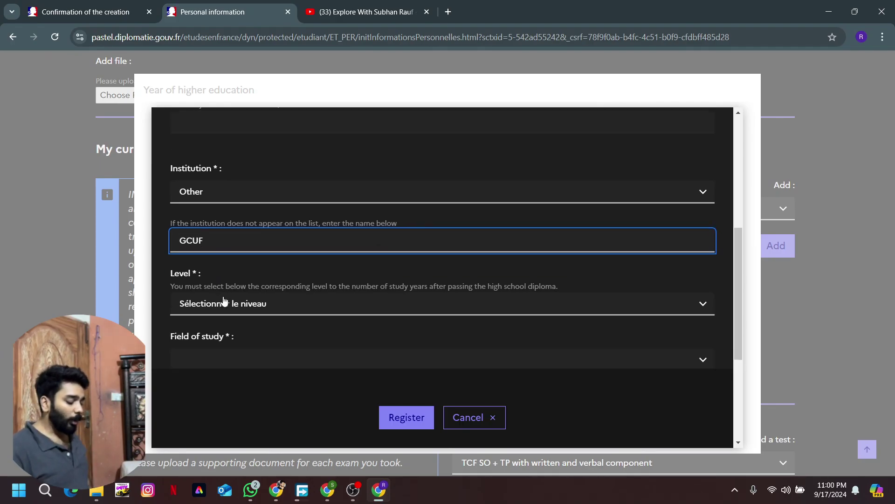
{"action": "left_click", "coordinate": [269, 304]}
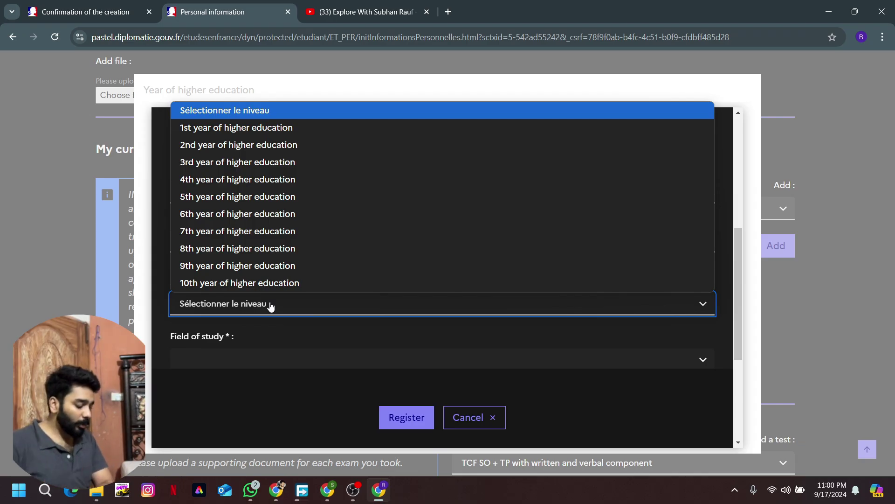
{"action": "left_click", "coordinate": [262, 184]}
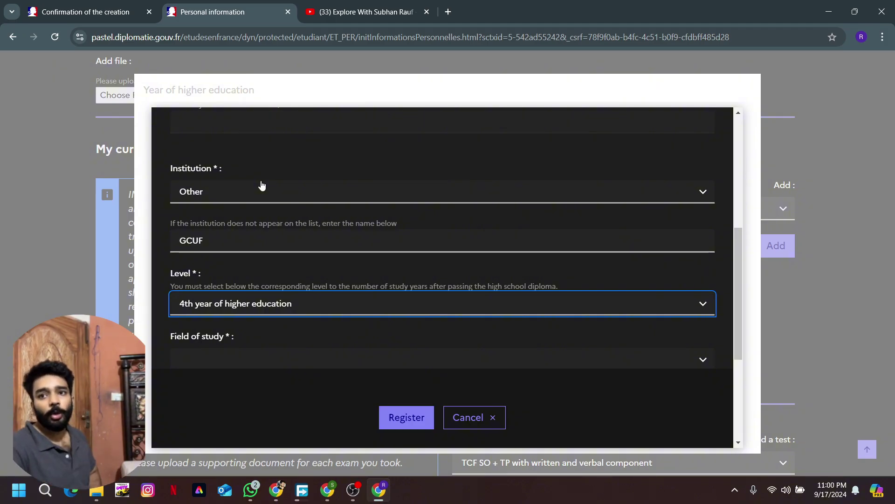
- Set the field of study to Management - Business Administration - Finance
{"action": "scroll", "coordinate": [262, 185], "scroll_direction": "down", "scroll_amount": 1}
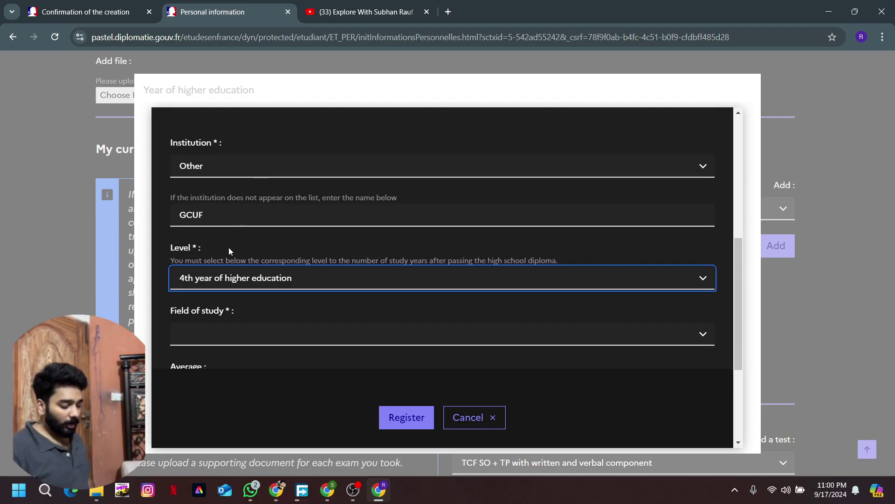
{"action": "left_click", "coordinate": [282, 337]}
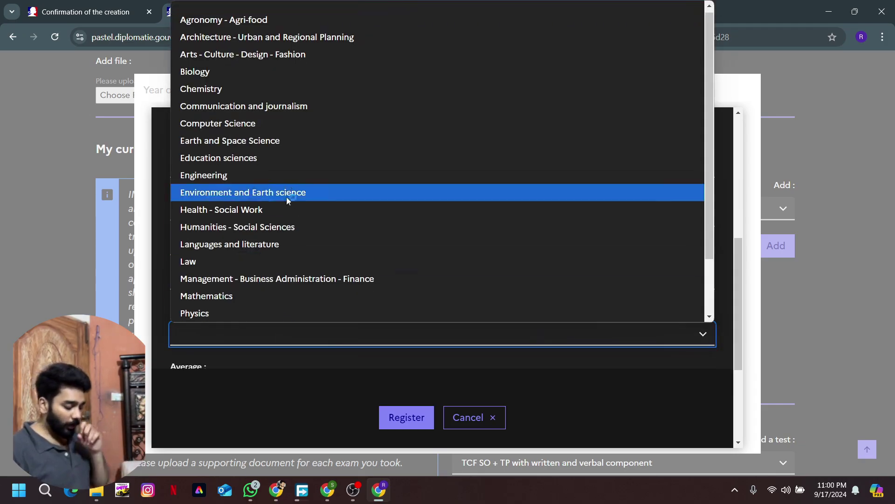
{"action": "scroll", "coordinate": [286, 175], "scroll_direction": "down", "scroll_amount": 2}
{"action": "scroll", "coordinate": [287, 175], "scroll_direction": "up", "scroll_amount": 2}
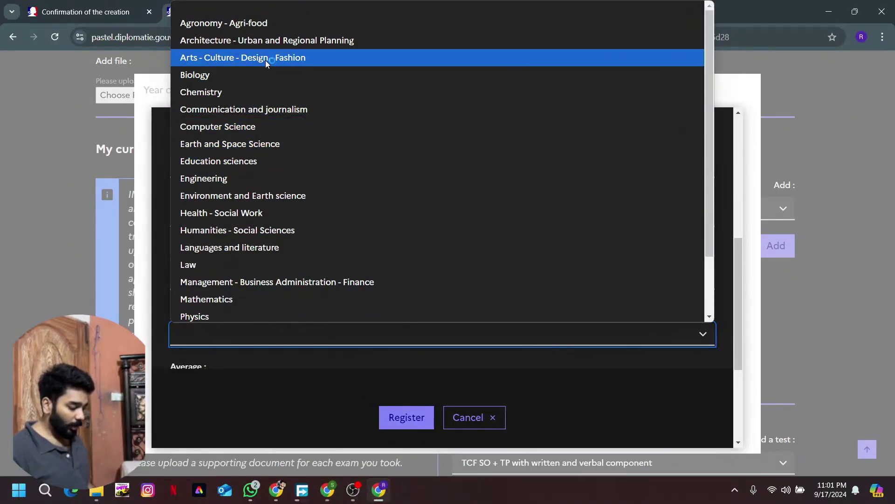
{"action": "left_click", "coordinate": [262, 78]}
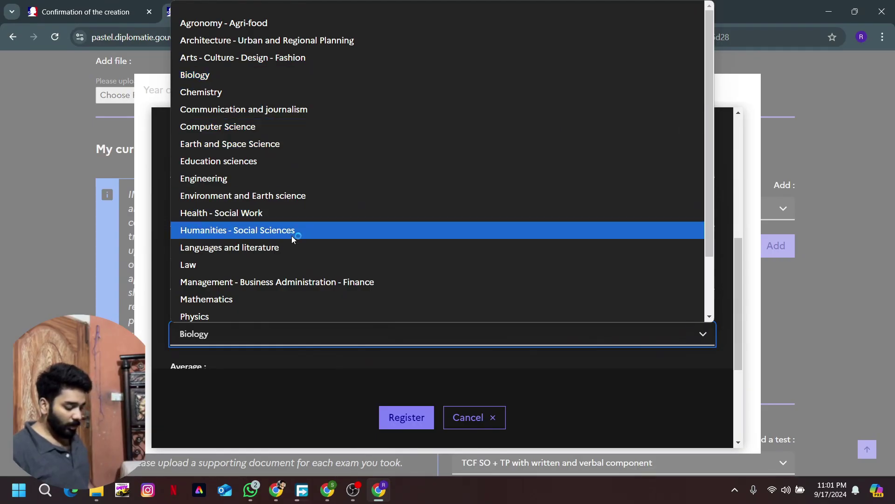
{"action": "left_click", "coordinate": [292, 283]}
- Set the average of the year of higher education to 3.19 and register the entry without a comment
{"action": "scroll", "coordinate": [309, 340], "scroll_direction": "down", "scroll_amount": 2}
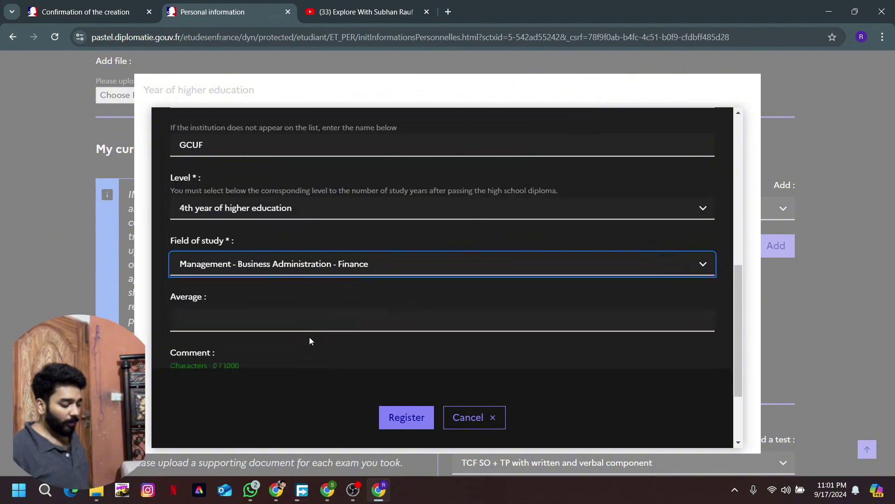
{"action": "left_click", "coordinate": [268, 315]}
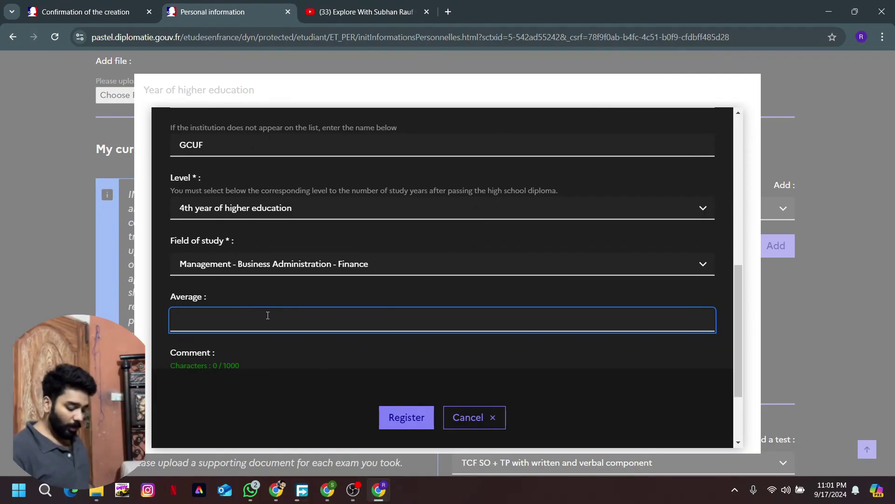
{"action": "scroll", "coordinate": [267, 316], "scroll_direction": "down", "scroll_amount": 3}
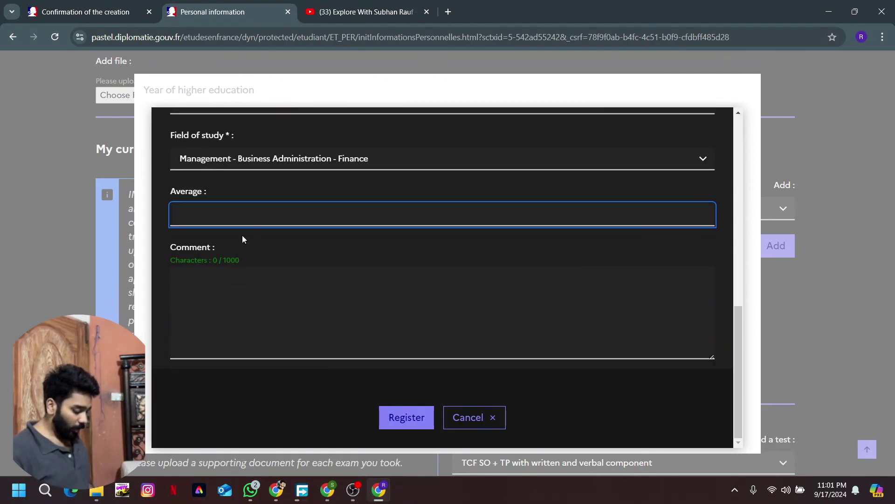
{"action": "type", "text": "3.1"}
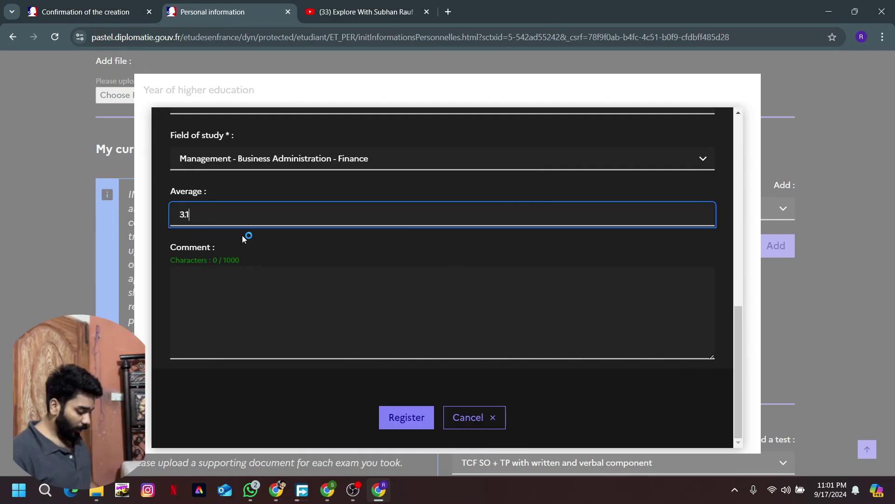
{"action": "type", "text": "9"}
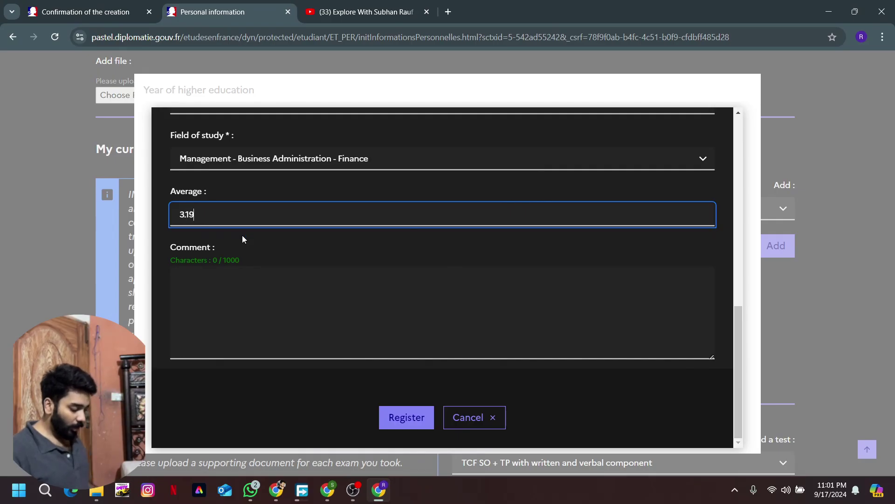
{"action": "left_click", "coordinate": [215, 293]}
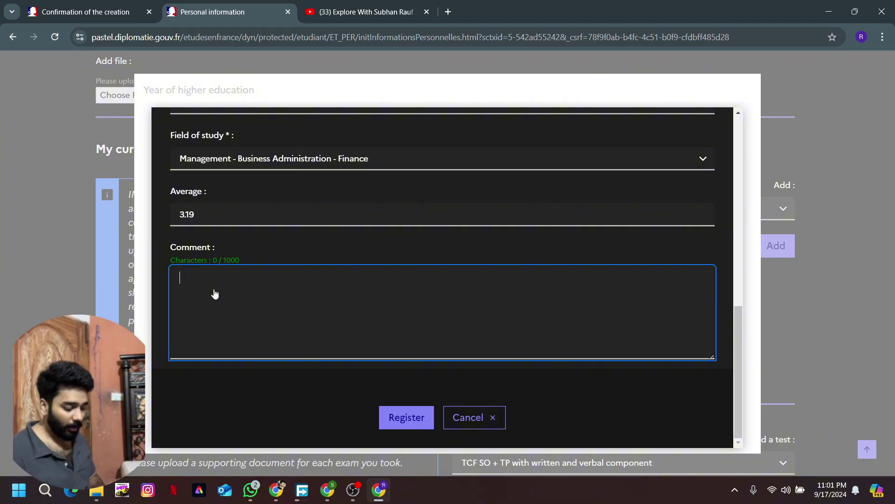
{"action": "left_click", "coordinate": [427, 418]}
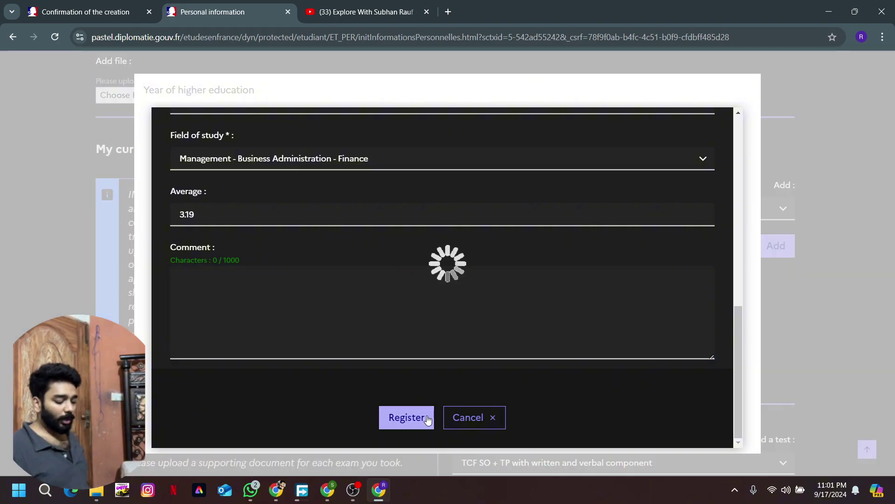
{"action": "scroll", "coordinate": [593, 384], "scroll_direction": "down", "scroll_amount": 3}
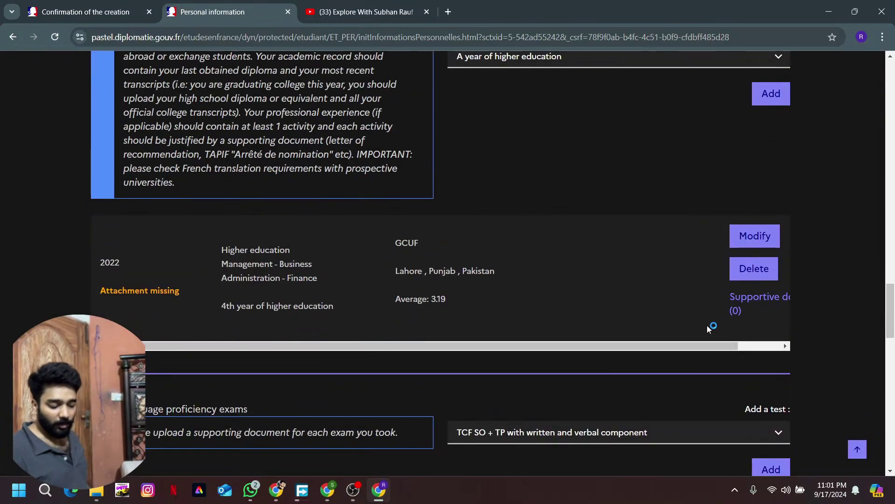
{"action": "left_click", "coordinate": [771, 298]}
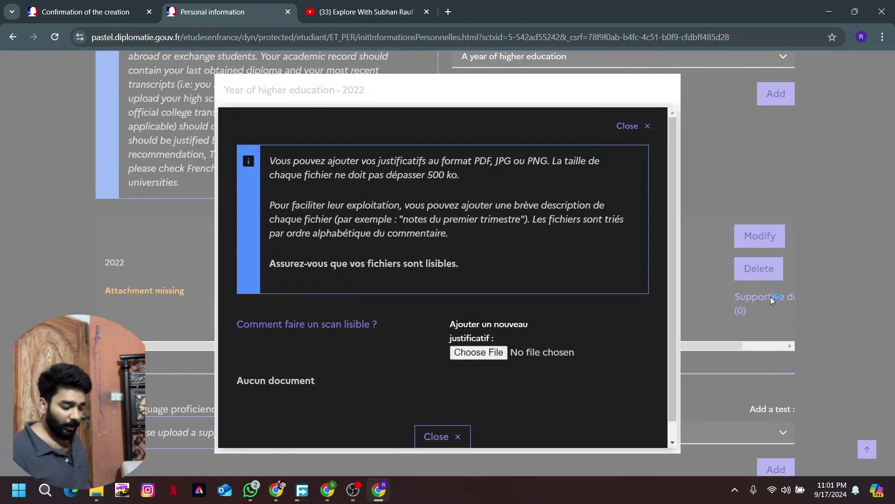
{"action": "left_click", "coordinate": [478, 353]}
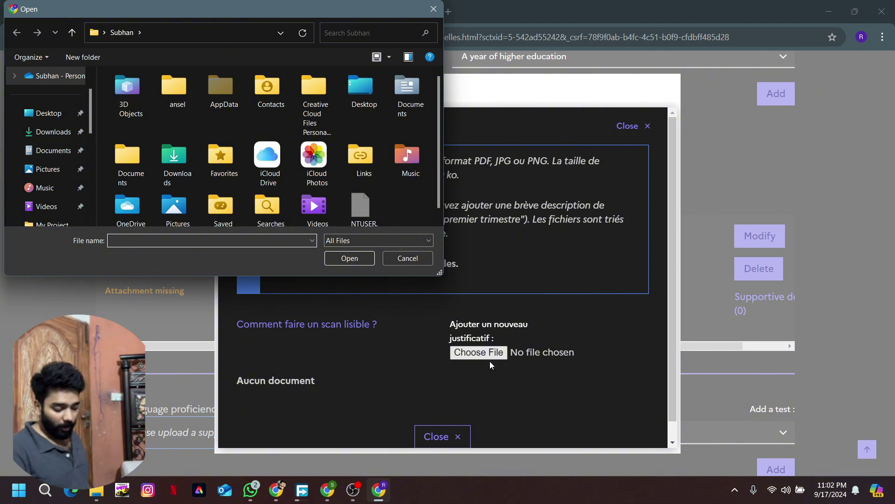
{"action": "left_click", "coordinate": [408, 258]}
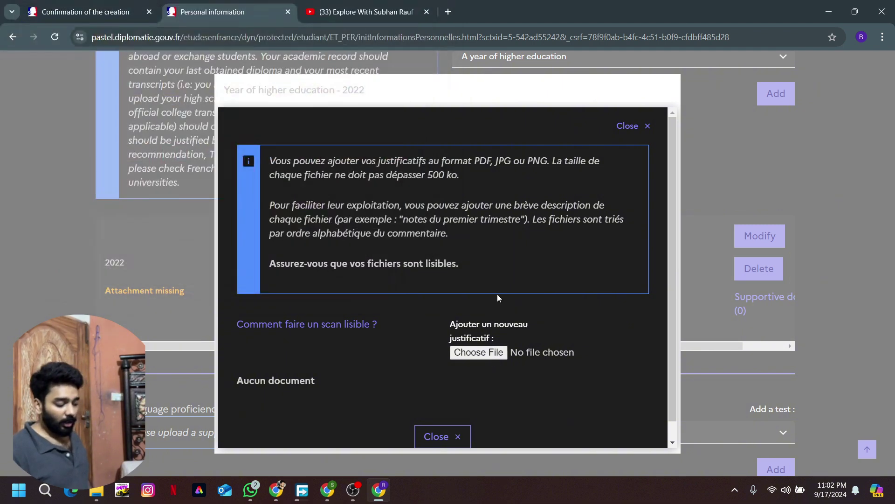
{"action": "scroll", "coordinate": [508, 307], "scroll_direction": "down", "scroll_amount": 1}
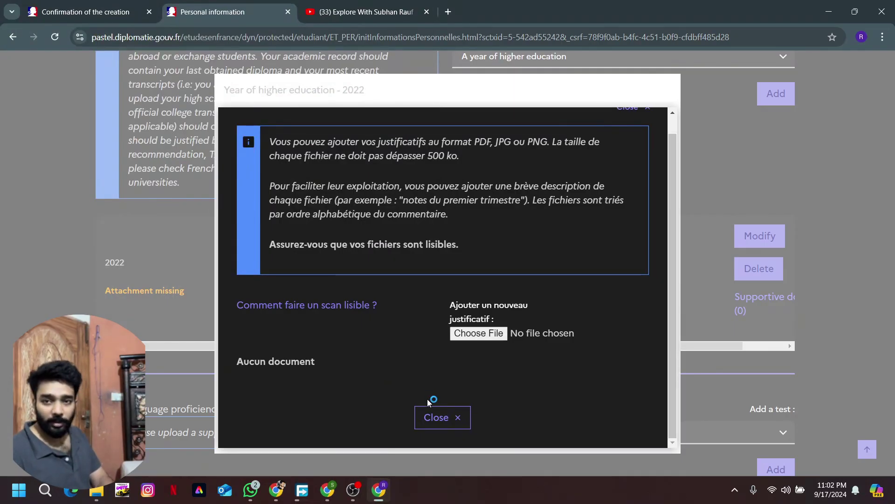
{"action": "left_click", "coordinate": [437, 418]}
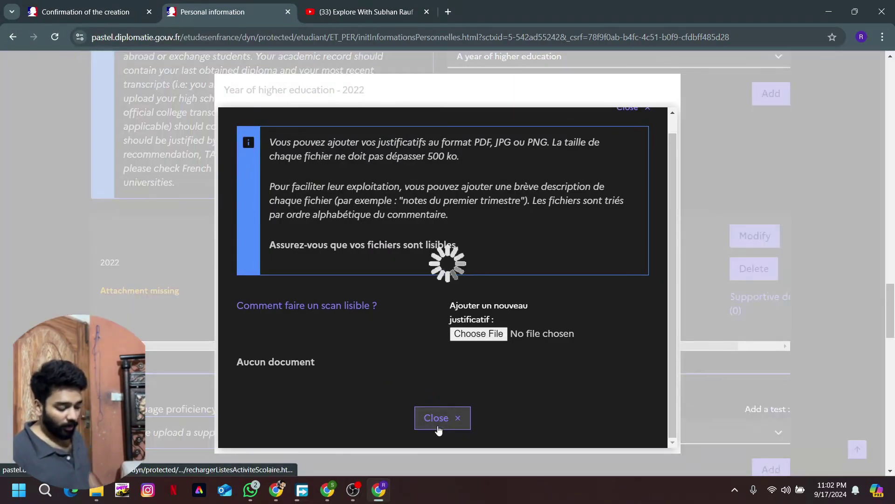
- Add a diploma of higher education to the curriculum and set its school year to 2022
{"action": "scroll", "coordinate": [482, 333], "scroll_direction": "up", "scroll_amount": 1}
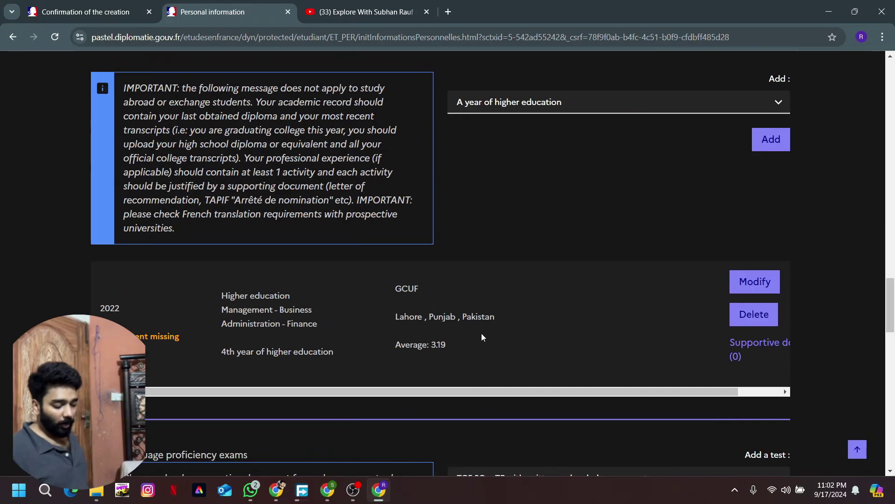
{"action": "left_click", "coordinate": [735, 102]}
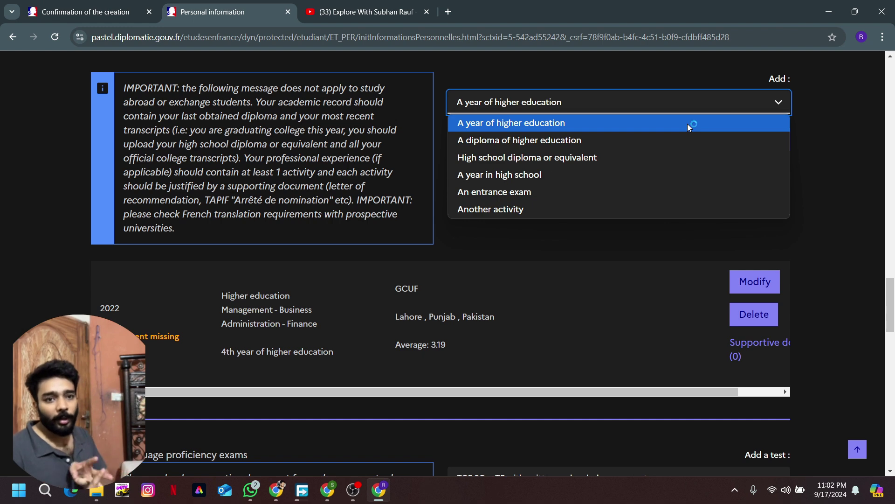
{"action": "left_click", "coordinate": [617, 141]}
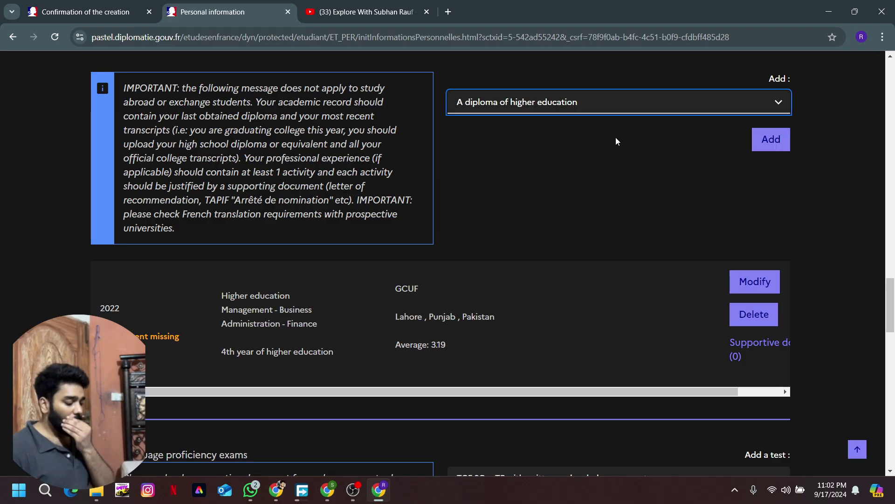
{"action": "left_click", "coordinate": [771, 142]}
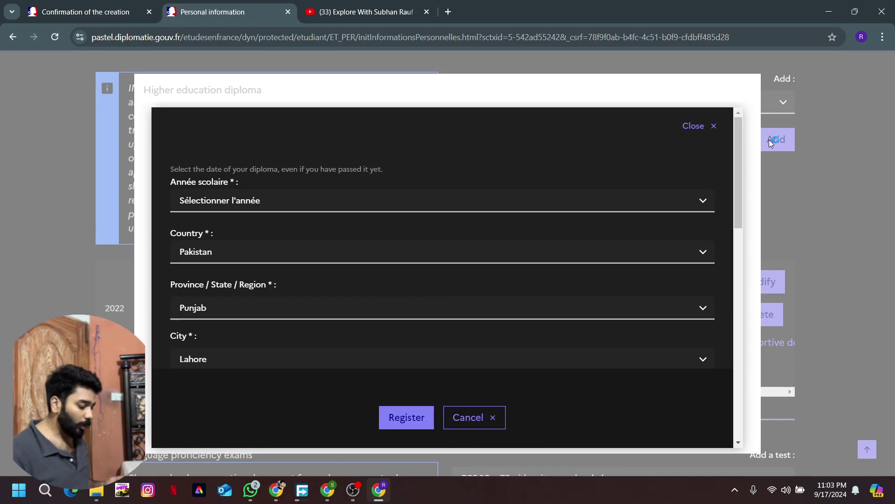
{"action": "left_click", "coordinate": [587, 202]}
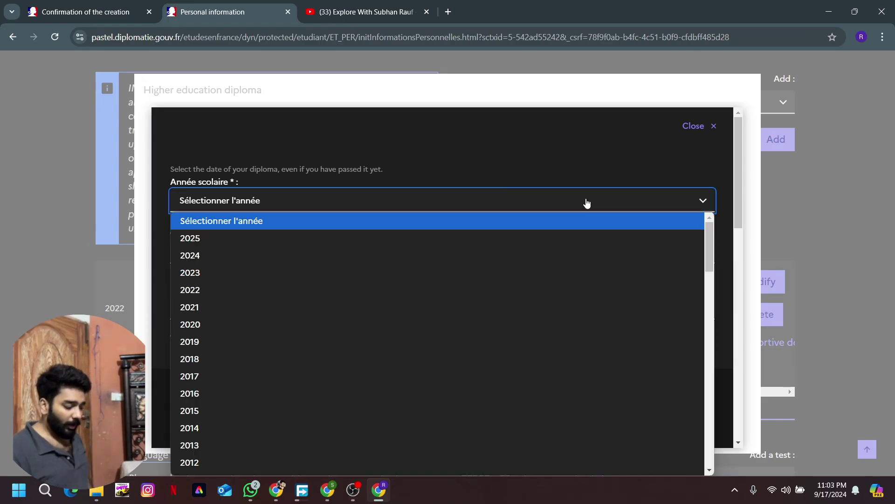
{"action": "left_click", "coordinate": [387, 285]}
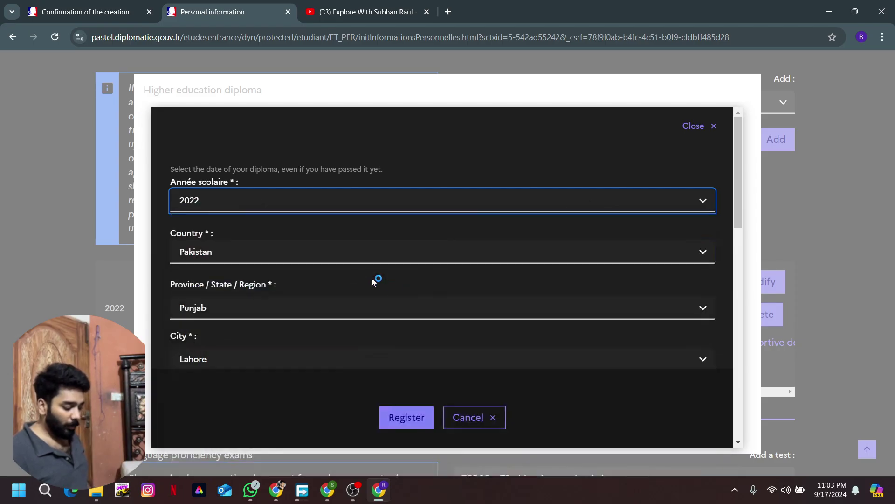
- Set the diploma's institution to Other and enter GCUF as the name of the unlisted institution
{"action": "scroll", "coordinate": [366, 311], "scroll_direction": "down", "scroll_amount": 3}
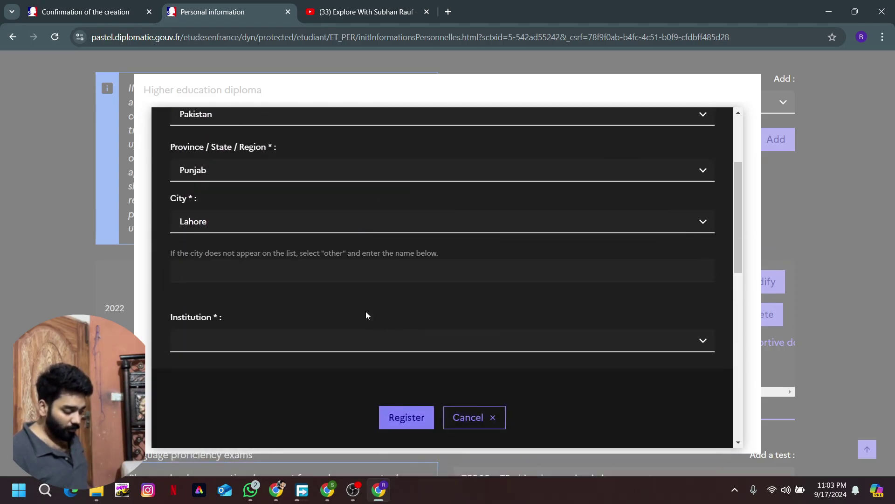
{"action": "scroll", "coordinate": [301, 257], "scroll_direction": "down", "scroll_amount": 1}
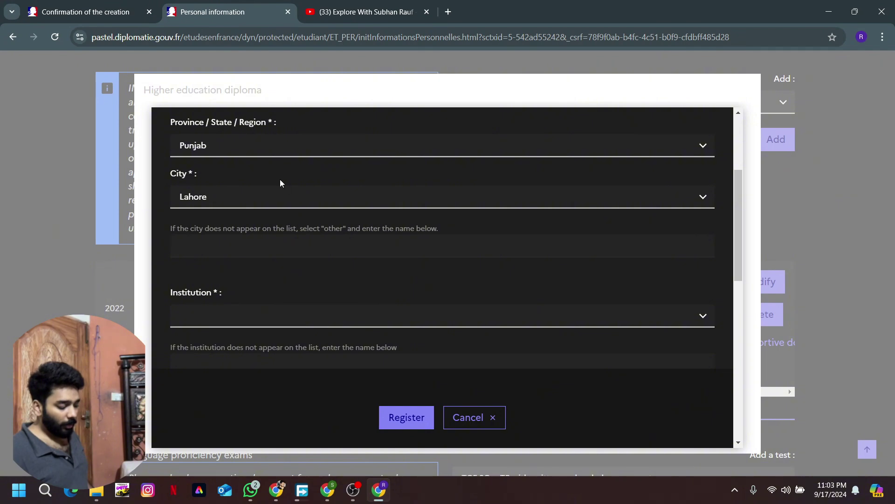
{"action": "left_click", "coordinate": [274, 312]}
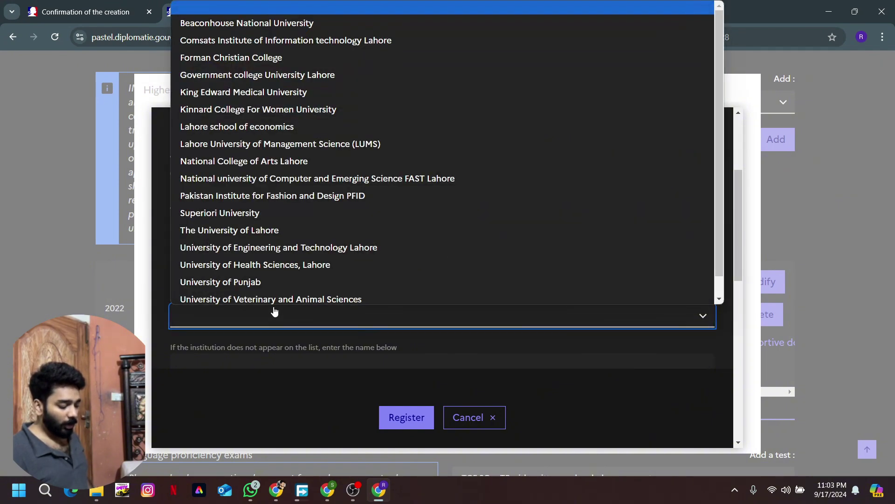
{"action": "scroll", "coordinate": [326, 184], "scroll_direction": "down", "scroll_amount": 1}
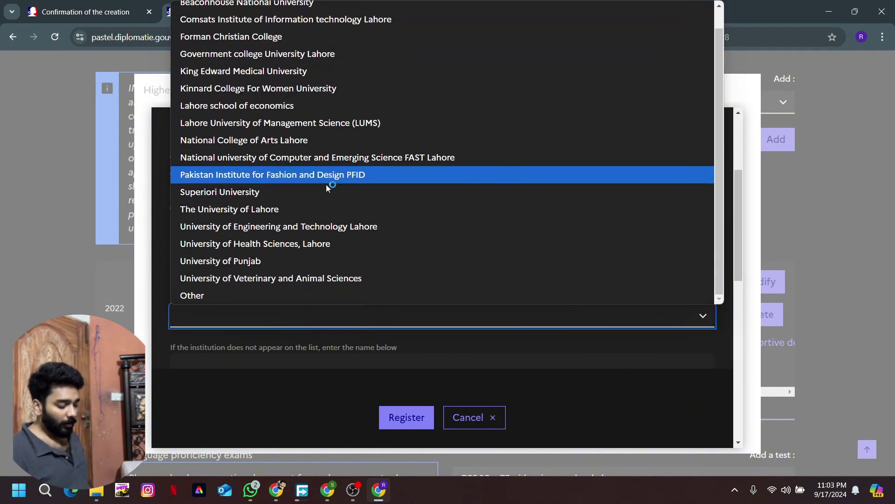
{"action": "left_click", "coordinate": [255, 300]}
{"action": "left_click", "coordinate": [246, 266]}
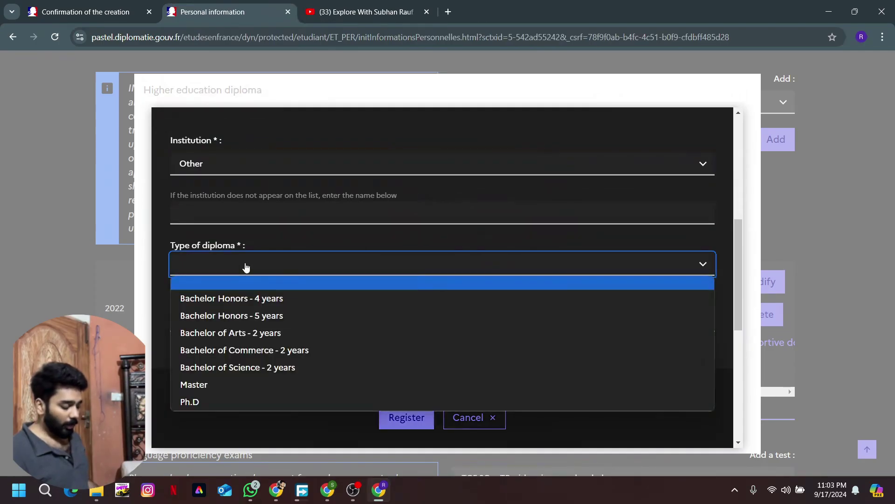
{"action": "left_click", "coordinate": [259, 221]}
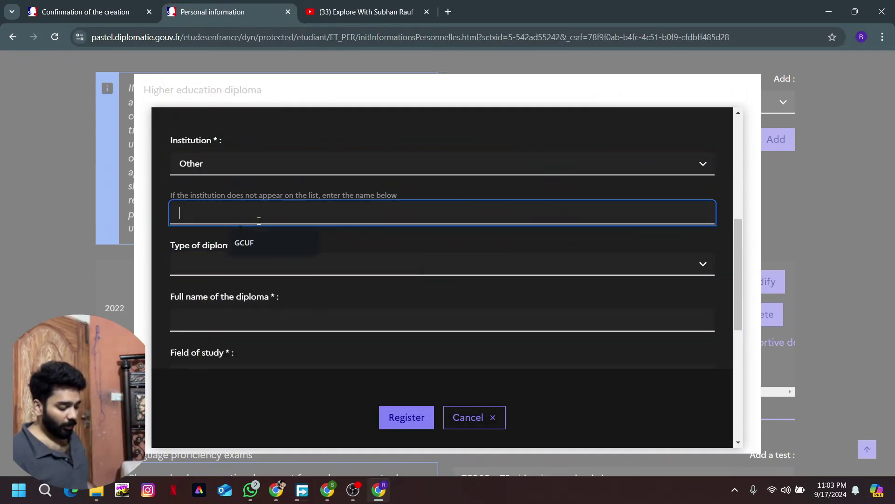
{"action": "left_click", "coordinate": [251, 248]}
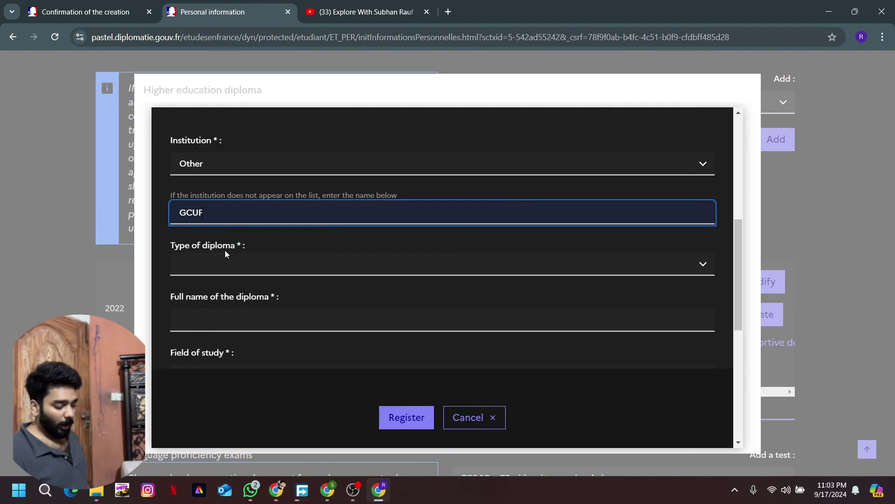
- Set the type of diploma to Bachelor Honors - 4 years and its full name to "Bachelors of buisness administration"
{"action": "left_click", "coordinate": [219, 265]}
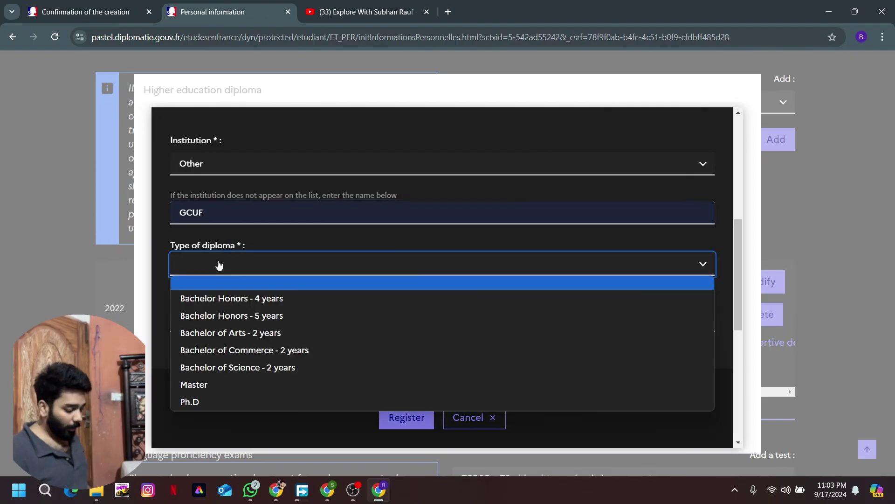
{"action": "left_click", "coordinate": [228, 301]}
{"action": "scroll", "coordinate": [290, 303], "scroll_direction": "down", "scroll_amount": 2}
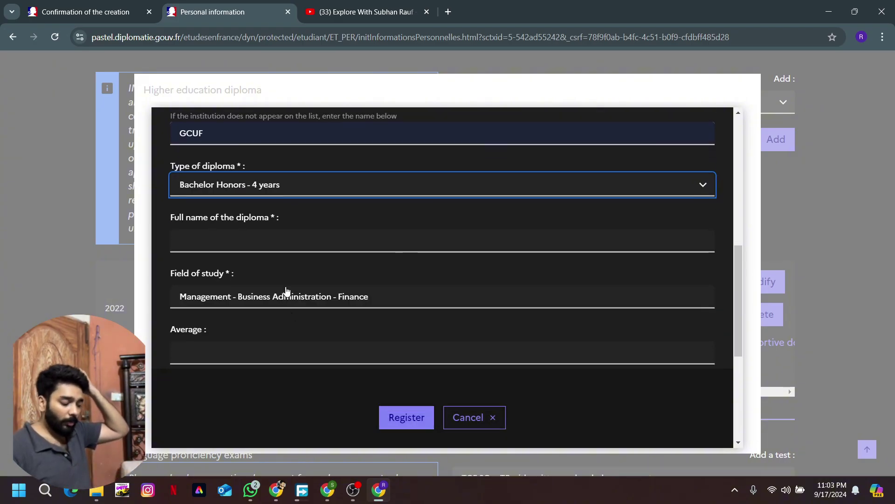
{"action": "left_click", "coordinate": [259, 241]}
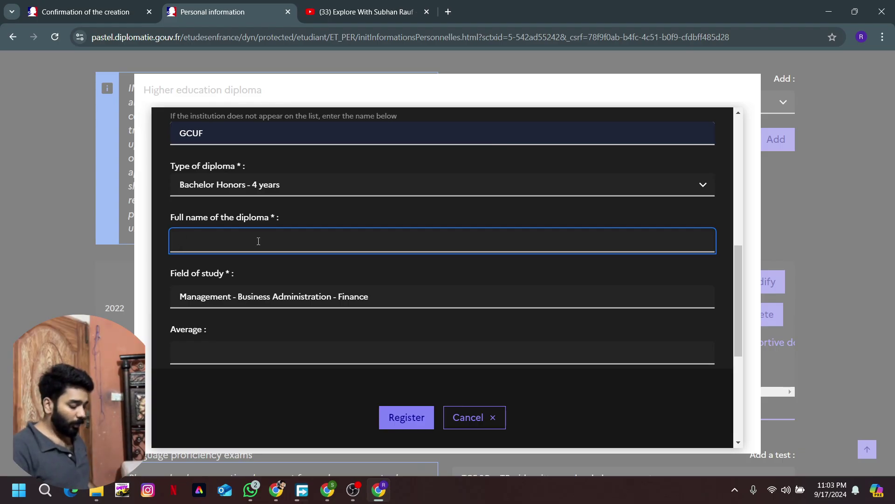
{"action": "type", "text": "BAchelor"}
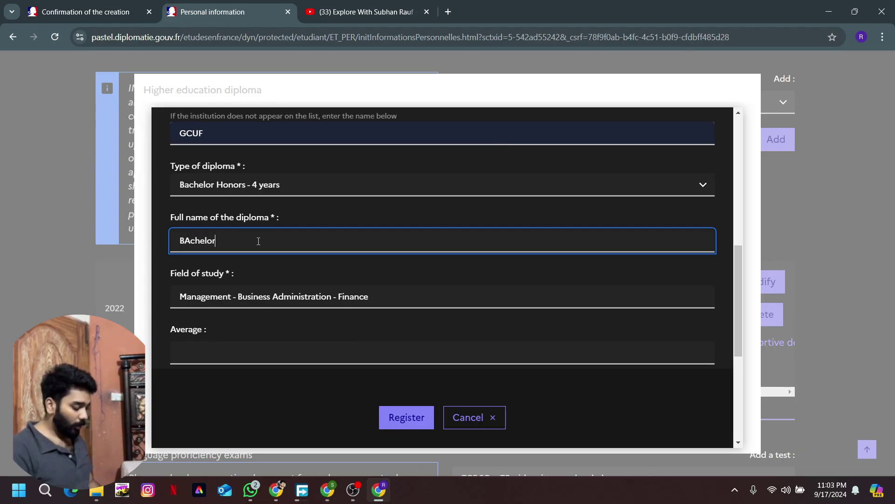
{"action": "key", "text": "BackSpace"}
{"action": "key", "text": "BackSpace"}
{"action": "key", "text": "BackSpace"}
{"action": "key", "text": "BackSpace"}
{"action": "key", "text": "BackSpace"}
{"action": "key", "text": "BackSpace"}
{"action": "key", "text": "BackSpace"}
{"action": "type", "text": "ach"}
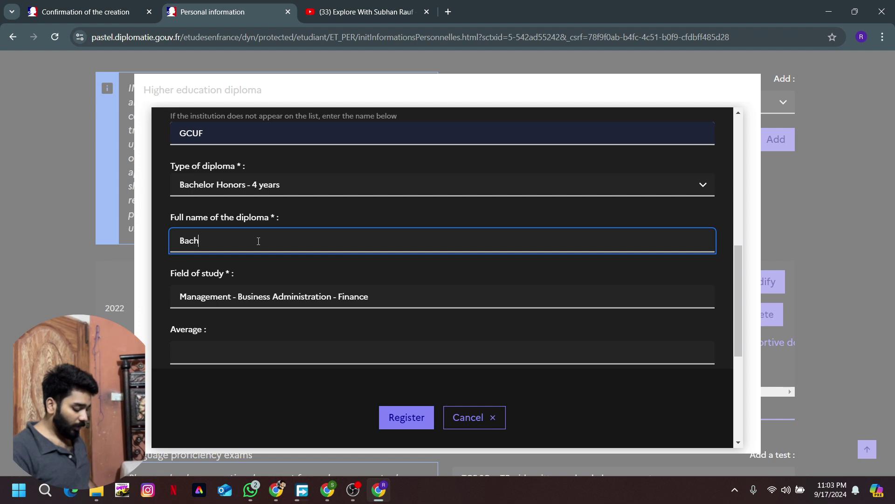
{"action": "type", "text": "elors of buiss"}
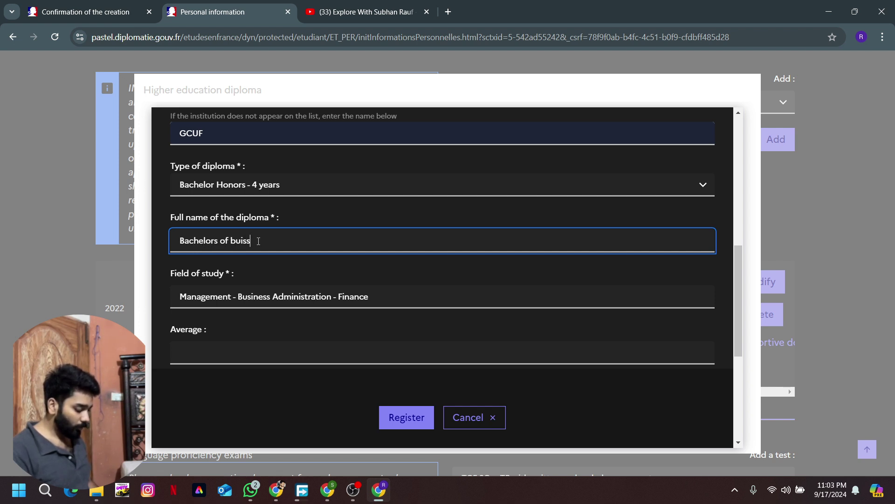
{"action": "type", "text": "n"}
{"action": "key", "text": "BackSpace"}
{"action": "key", "text": "BackSpace"}
{"action": "type", "text": "ness a"}
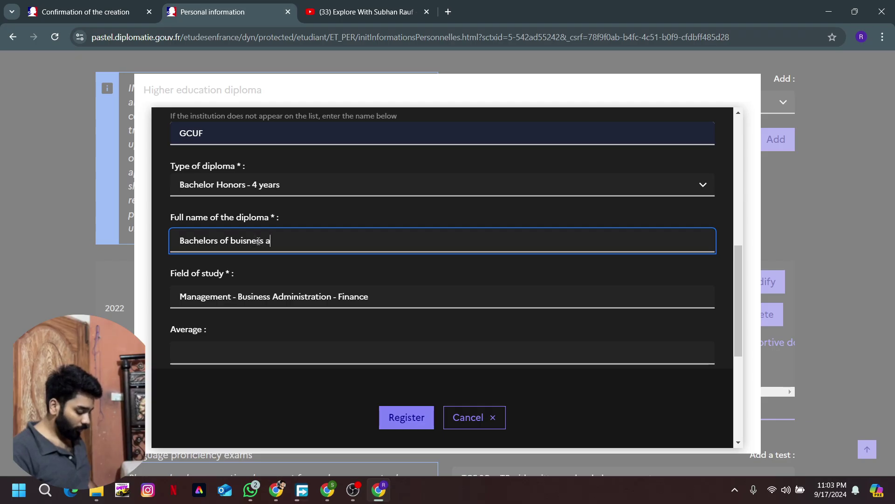
{"action": "type", "text": "dministrat"}
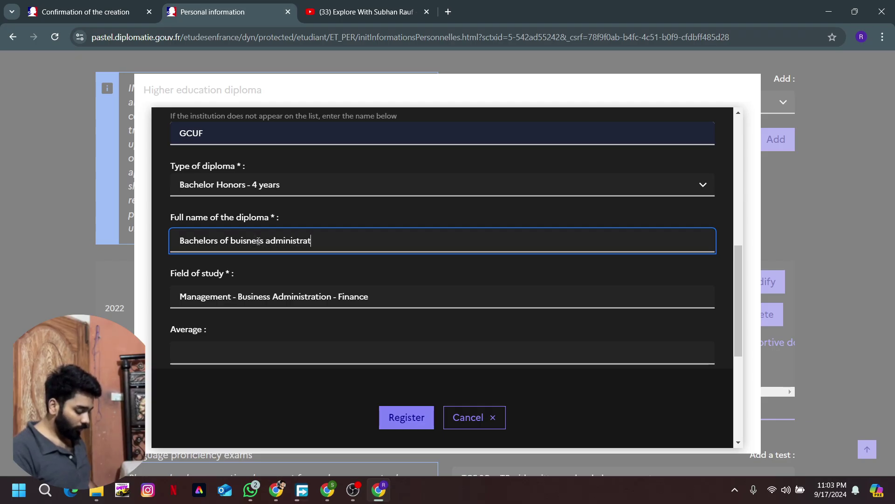
{"action": "type", "text": "ion"}
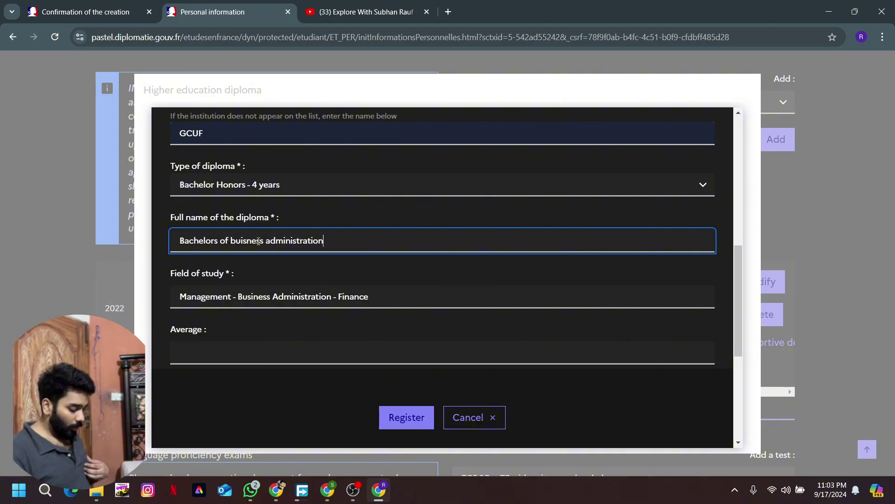
- Set the diploma's average to 3.19 and its major to Good
{"action": "key", "text": "Tab"}
{"action": "scroll", "coordinate": [267, 270], "scroll_direction": "down", "scroll_amount": 1}
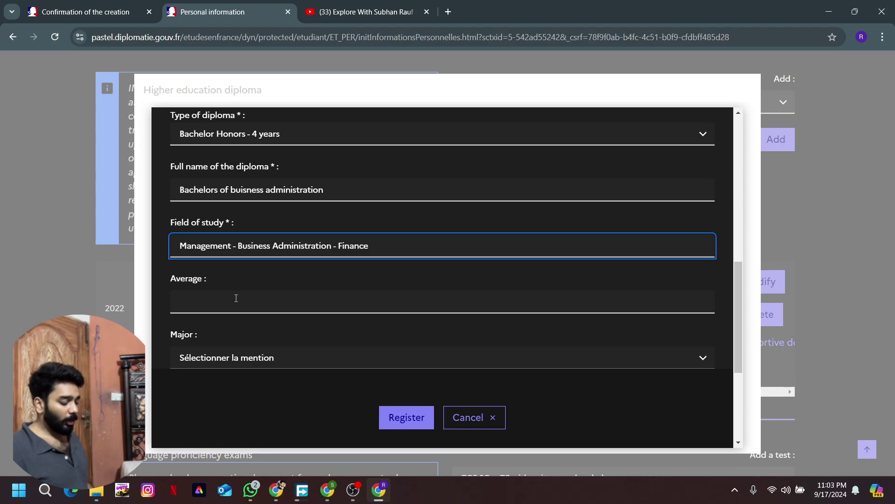
{"action": "scroll", "coordinate": [236, 298], "scroll_direction": "down", "scroll_amount": 2}
{"action": "left_click", "coordinate": [255, 209]}
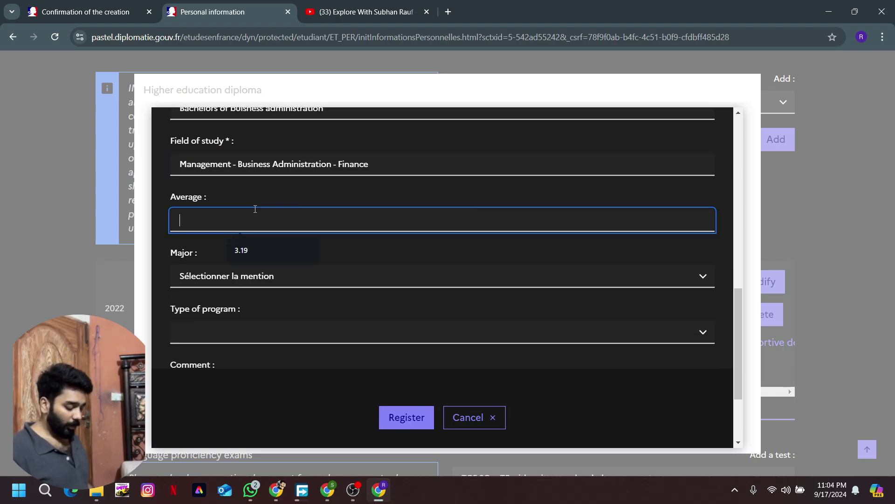
{"action": "left_click", "coordinate": [246, 251]}
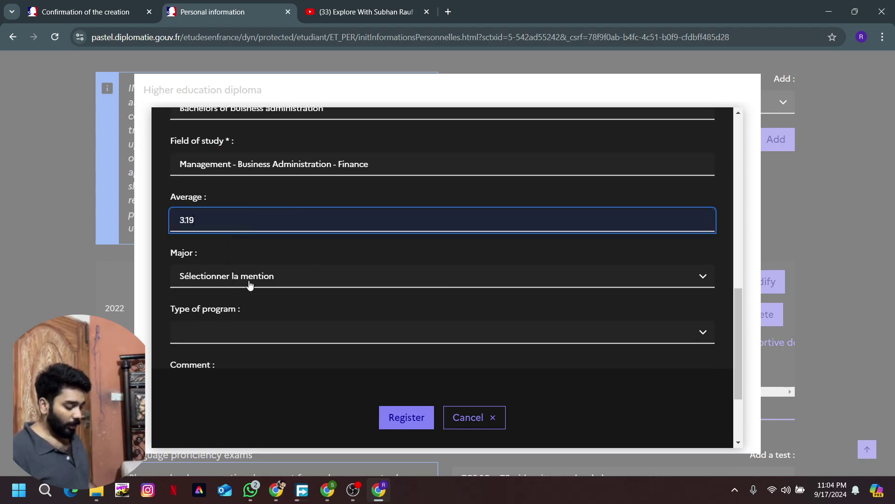
{"action": "left_click", "coordinate": [251, 285]}
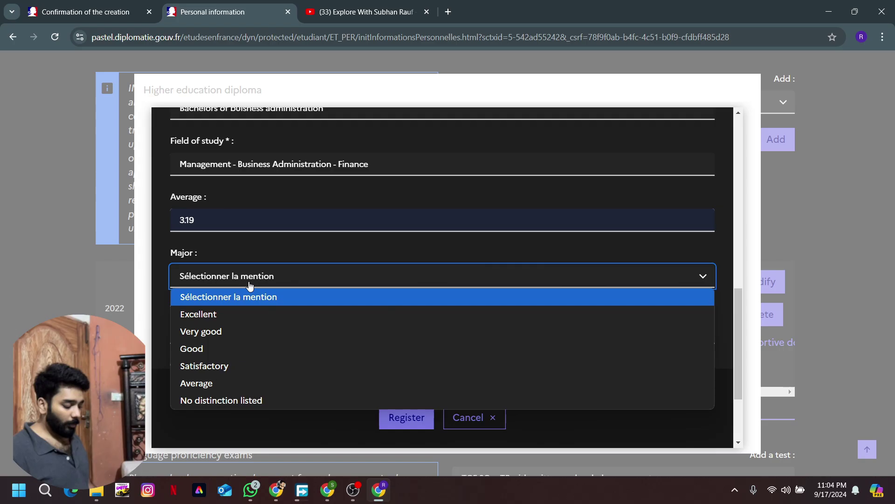
{"action": "left_click", "coordinate": [221, 348]}
- Set the type of program to On site and register the higher education diploma without a comment
{"action": "scroll", "coordinate": [221, 348], "scroll_direction": "down", "scroll_amount": 1}
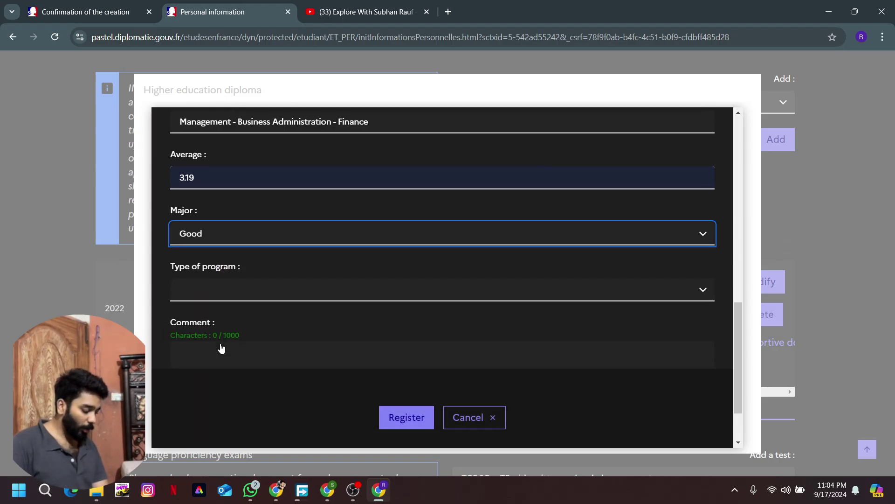
{"action": "left_click", "coordinate": [273, 290]}
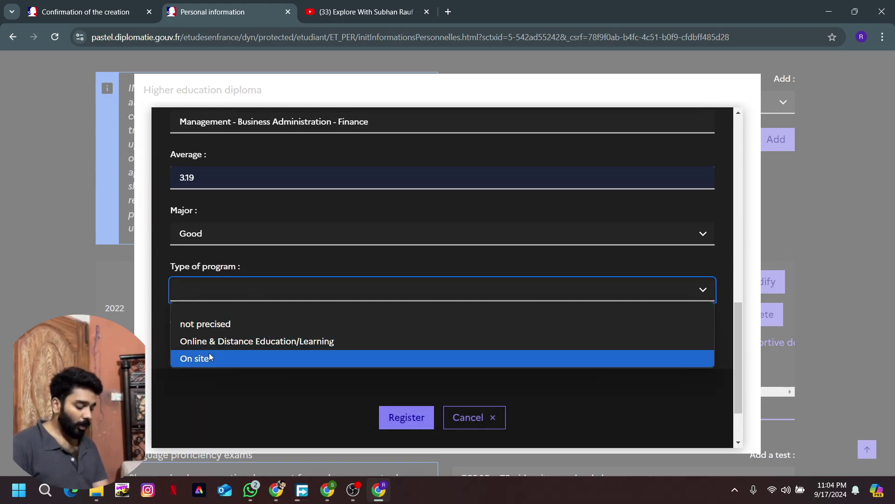
{"action": "left_click", "coordinate": [208, 357]}
{"action": "left_click", "coordinate": [250, 295]}
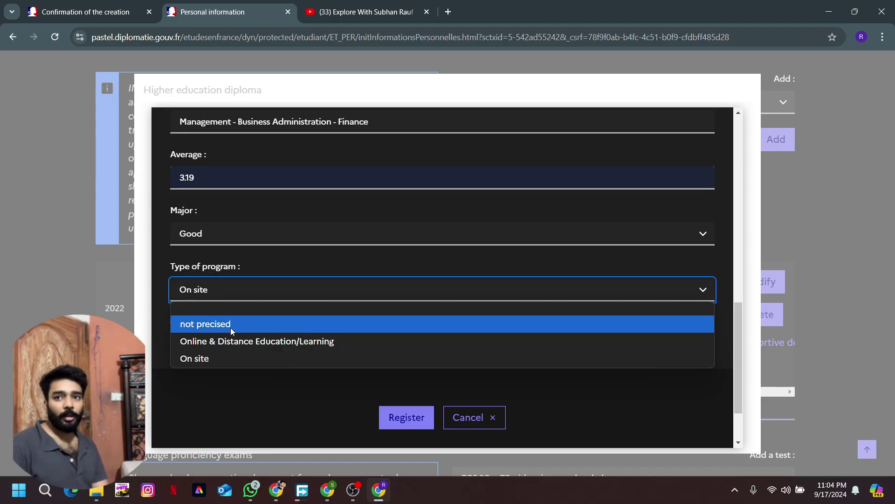
{"action": "left_click", "coordinate": [218, 359]}
{"action": "scroll", "coordinate": [266, 345], "scroll_direction": "down", "scroll_amount": 2}
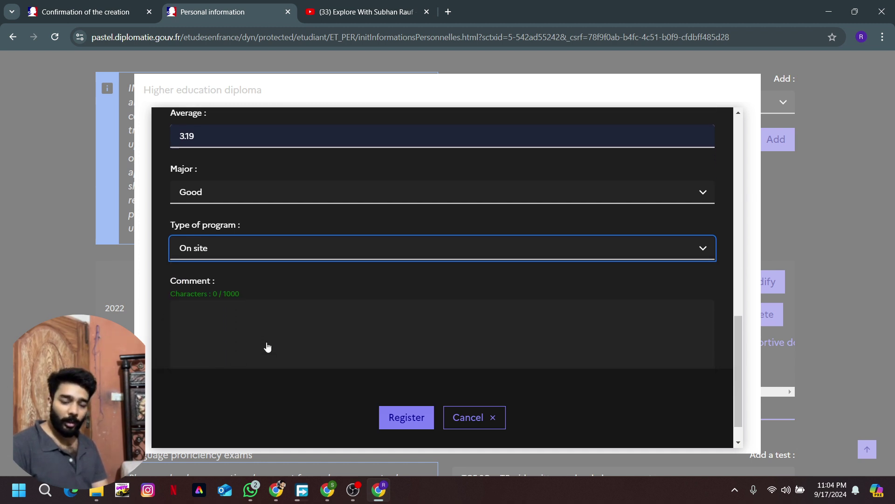
{"action": "left_click", "coordinate": [424, 418]}
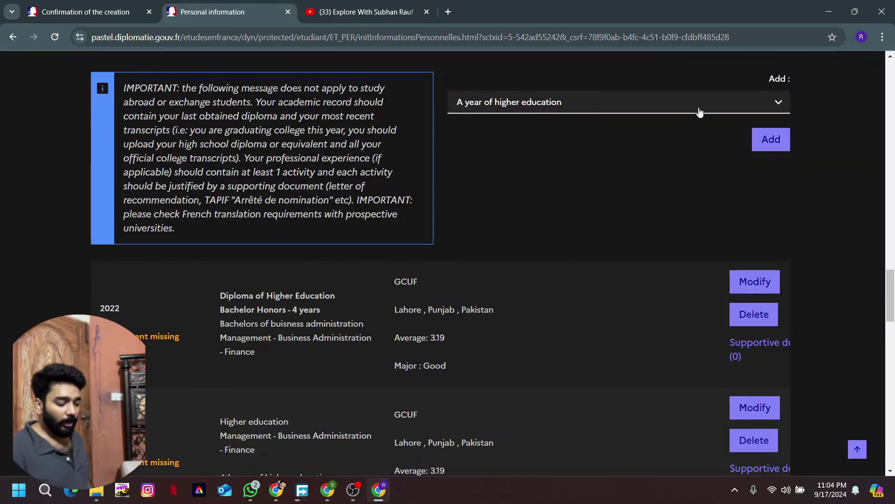
- Add a high school diploma or equivalent to the curriculum and set its school year to 2016
{"action": "left_click", "coordinate": [700, 112]}
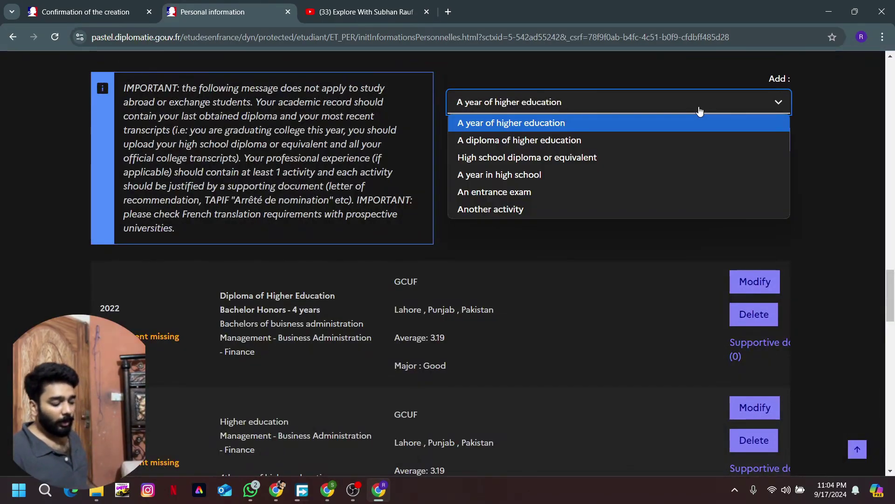
{"action": "left_click", "coordinate": [588, 158]}
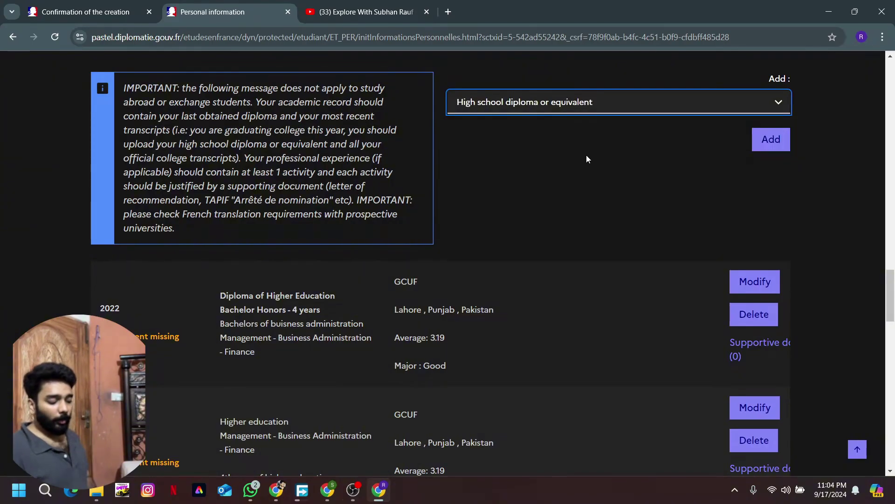
{"action": "left_click", "coordinate": [767, 140]}
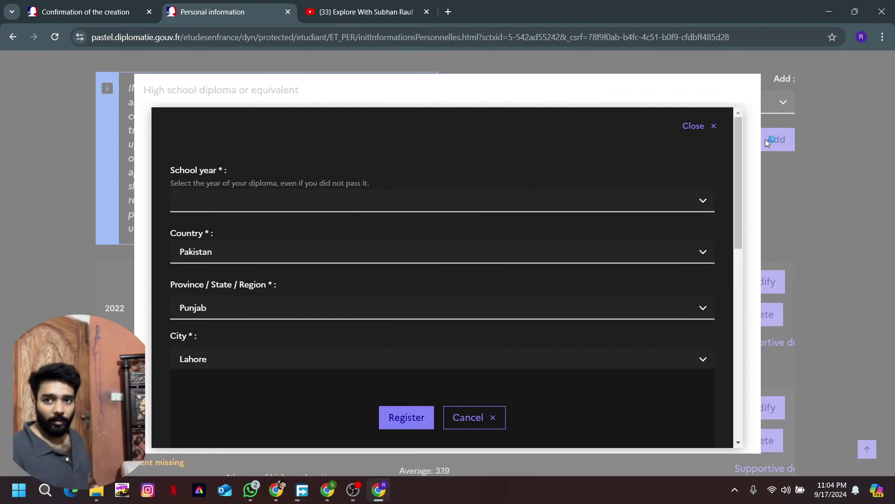
{"action": "left_click", "coordinate": [612, 197]}
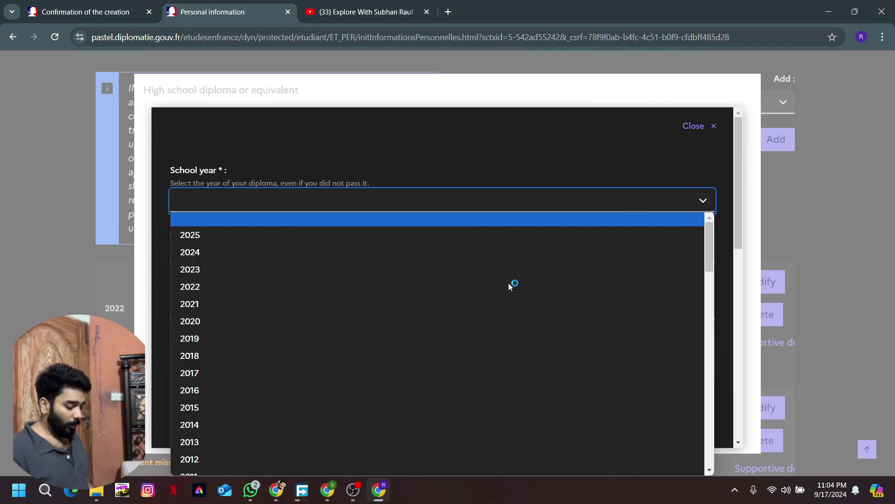
{"action": "left_click", "coordinate": [322, 391]}
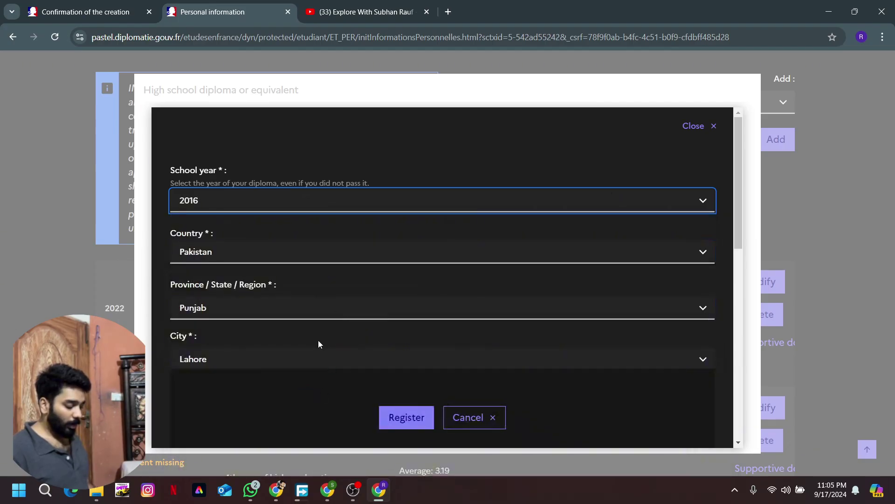
- Set the high school diploma's institution to Other and its diploma to HSSC - Faculty of Arts
{"action": "scroll", "coordinate": [319, 343], "scroll_direction": "down", "scroll_amount": 4}
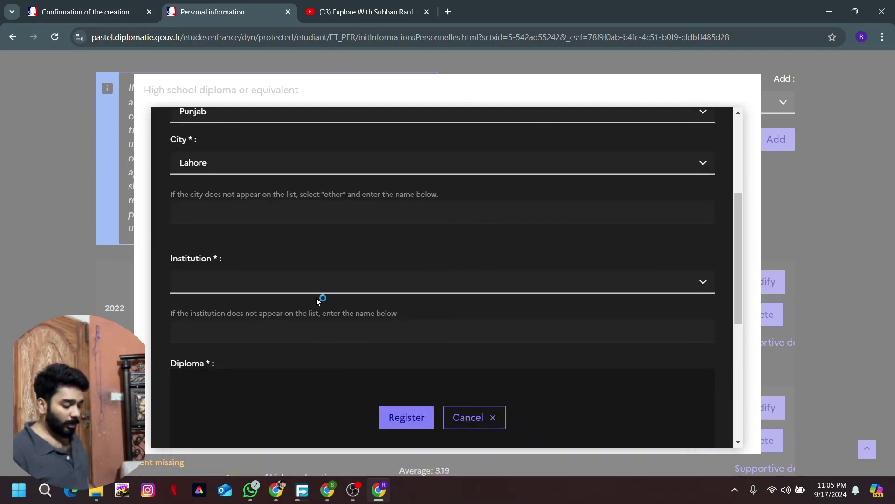
{"action": "left_click", "coordinate": [319, 280]}
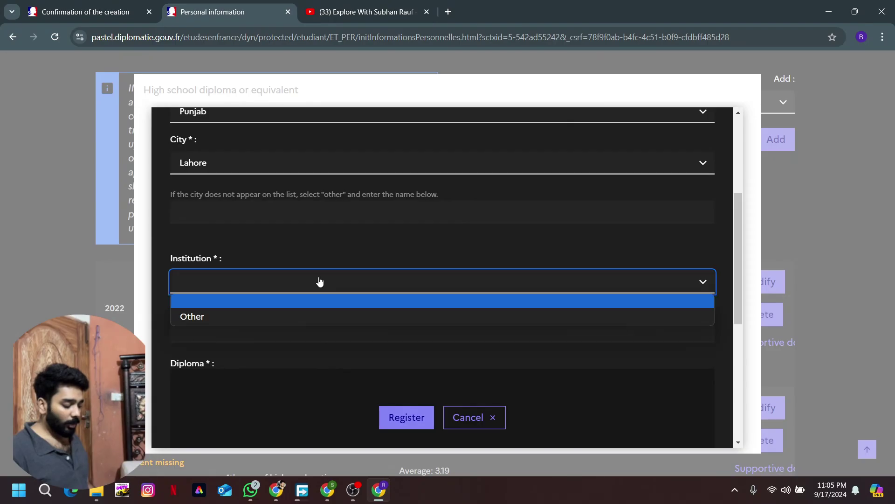
{"action": "left_click", "coordinate": [287, 323]}
{"action": "left_click", "coordinate": [272, 335]}
{"action": "scroll", "coordinate": [272, 335], "scroll_direction": "down", "scroll_amount": 2}
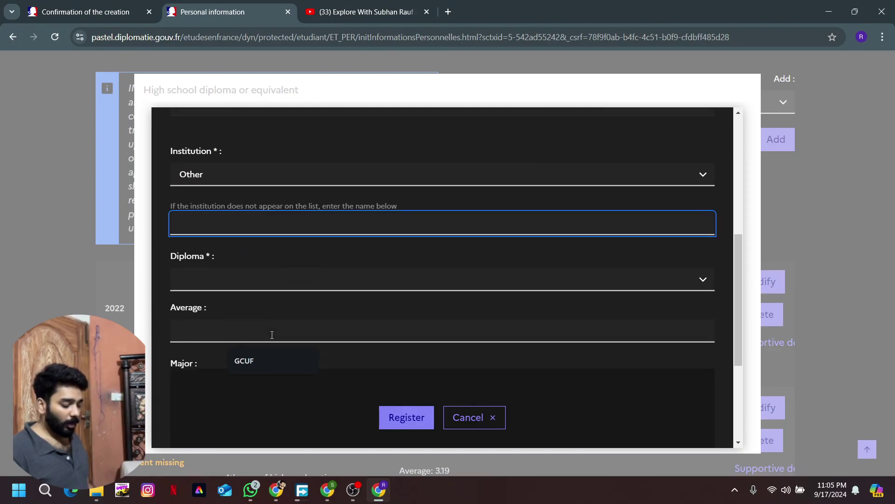
{"action": "left_click", "coordinate": [264, 283]}
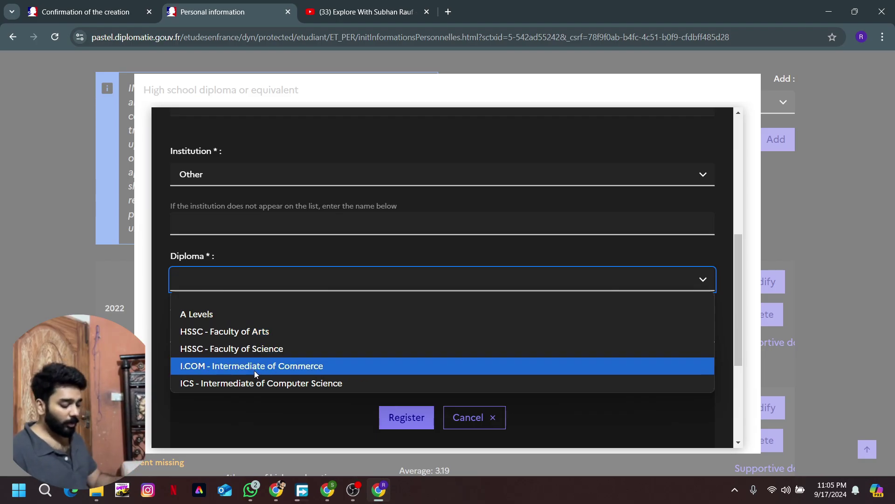
{"action": "left_click", "coordinate": [248, 312]}
{"action": "scroll", "coordinate": [288, 317], "scroll_direction": "down", "scroll_amount": 2}
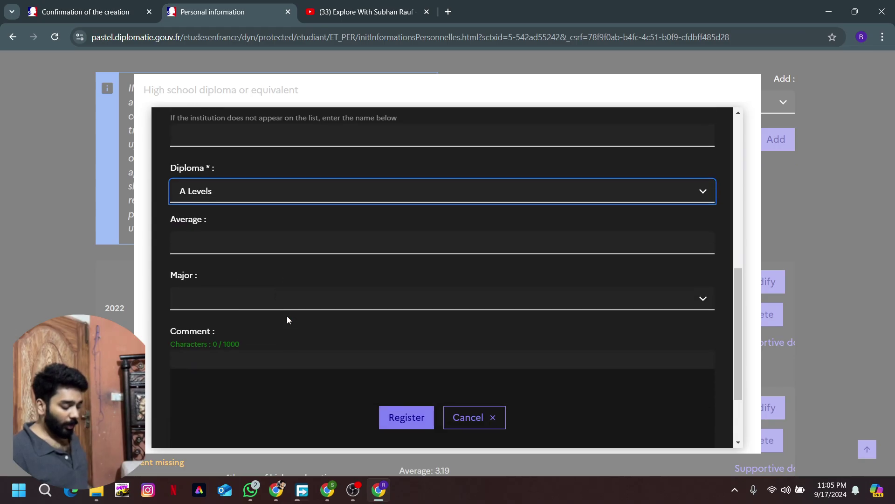
{"action": "left_click", "coordinate": [248, 191]}
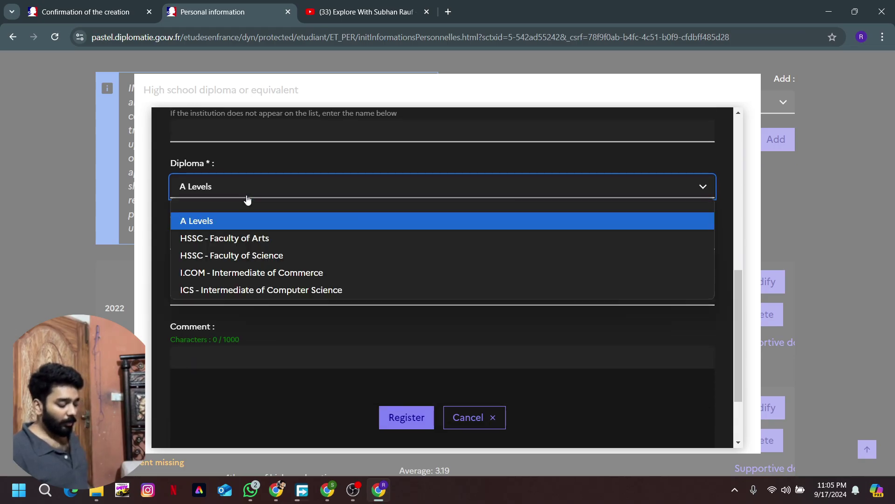
{"action": "left_click", "coordinate": [236, 237]}
{"action": "scroll", "coordinate": [237, 239], "scroll_direction": "down", "scroll_amount": 1}
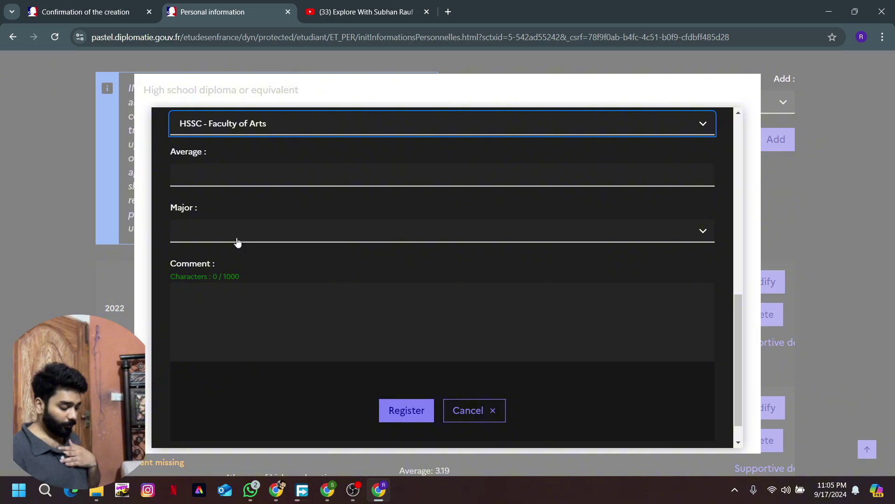
- Try to register the high school diploma without an institution name, average or major, and cancel the entry
{"action": "left_click", "coordinate": [238, 241]}
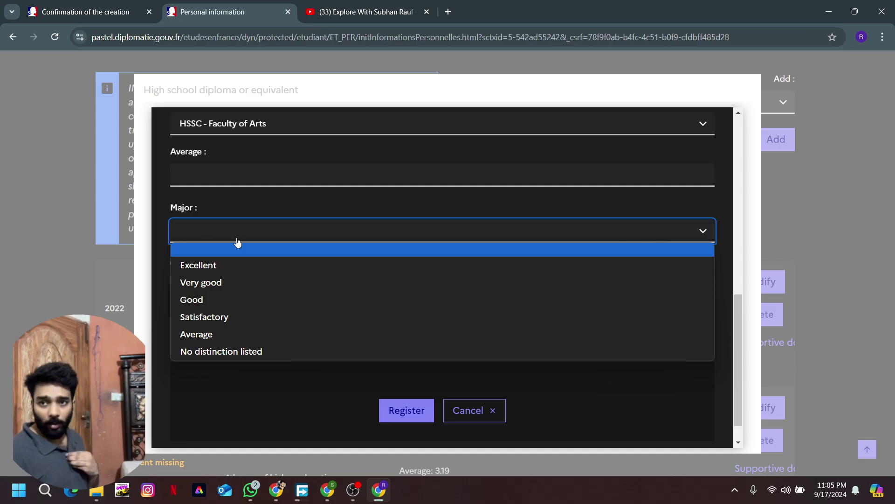
{"action": "scroll", "coordinate": [237, 238], "scroll_direction": "down", "scroll_amount": 1}
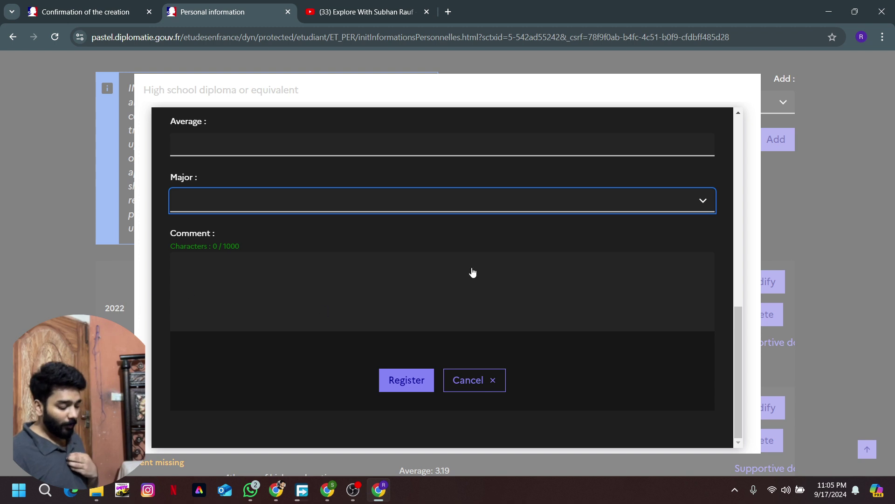
{"action": "left_click", "coordinate": [419, 376]}
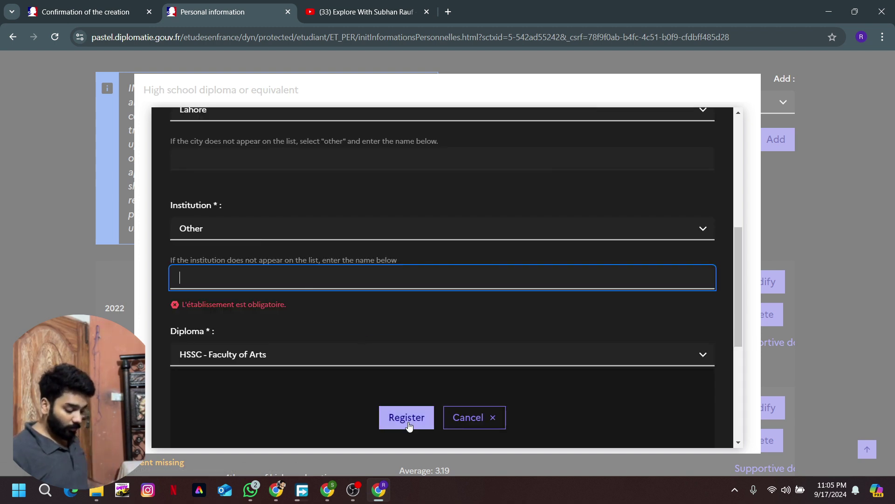
{"action": "left_click", "coordinate": [471, 426]}
- Open a new entry for a year in high school, review the fields it requires, and cancel it
{"action": "scroll", "coordinate": [621, 270], "scroll_direction": "down", "scroll_amount": 3}
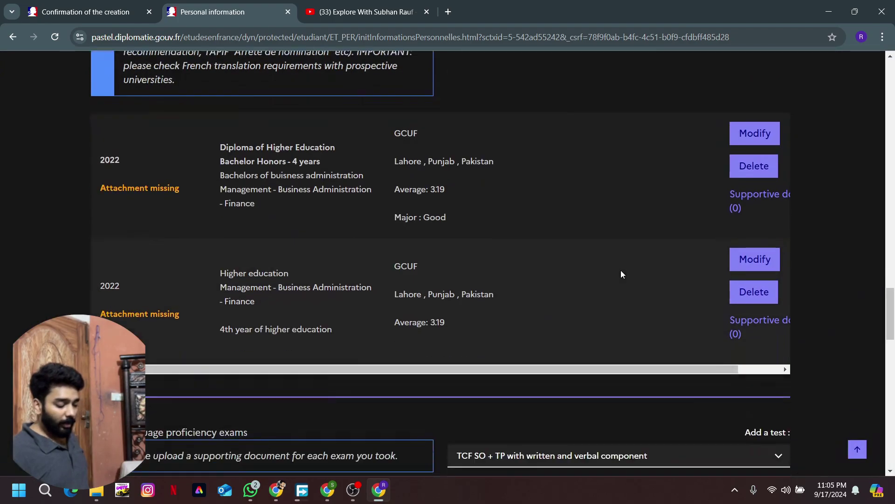
{"action": "scroll", "coordinate": [620, 292], "scroll_direction": "up", "scroll_amount": 2}
{"action": "scroll", "coordinate": [644, 123], "scroll_direction": "up", "scroll_amount": 2}
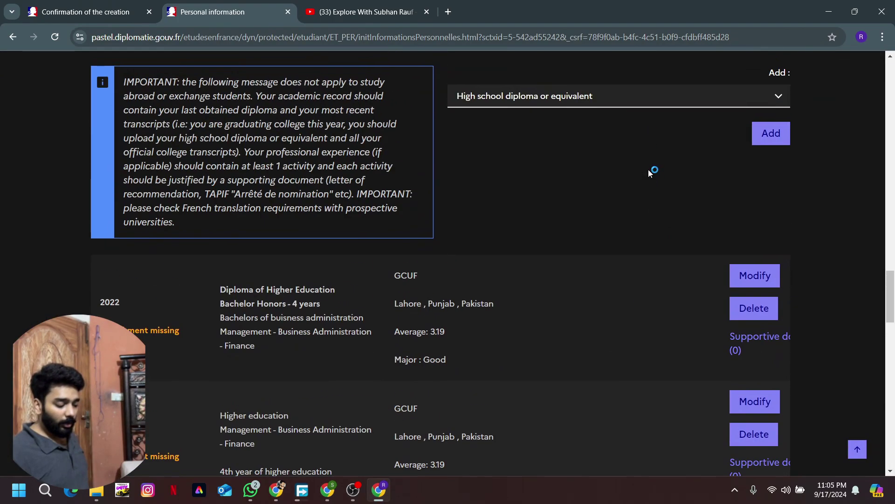
{"action": "left_click", "coordinate": [645, 100]}
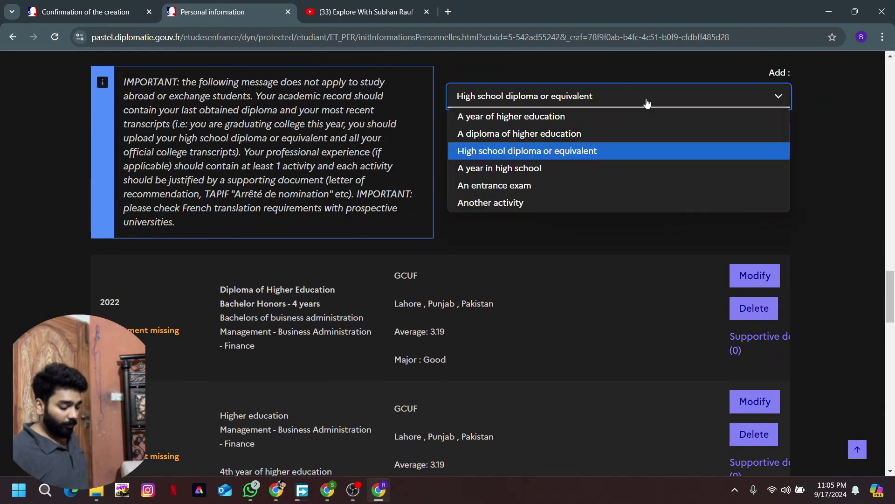
{"action": "left_click", "coordinate": [538, 172]}
{"action": "left_click", "coordinate": [768, 136]}
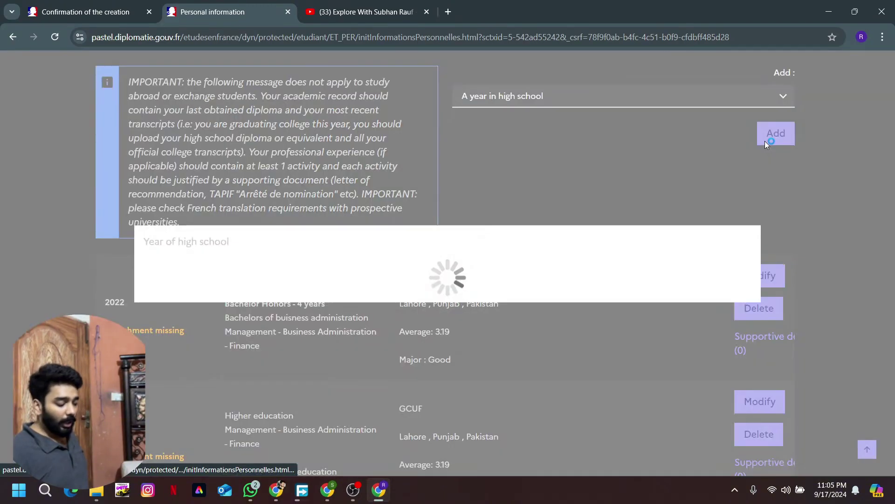
{"action": "scroll", "coordinate": [320, 216], "scroll_direction": "down", "scroll_amount": 2}
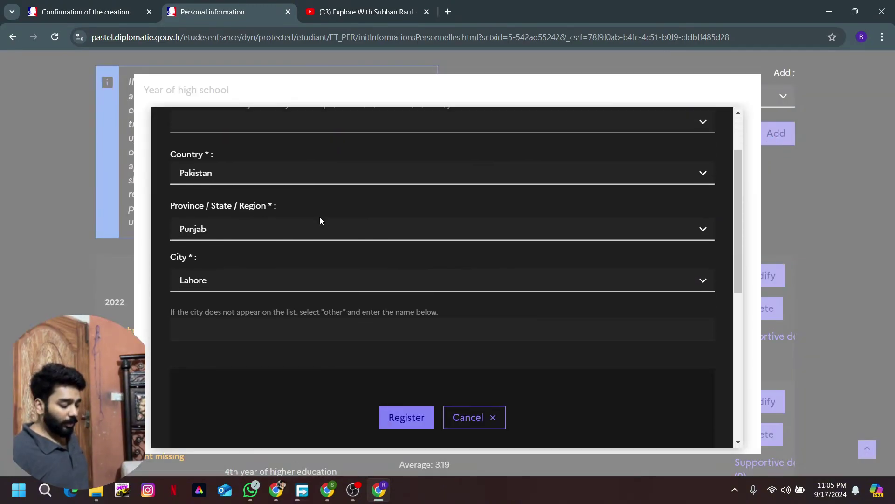
{"action": "scroll", "coordinate": [320, 220], "scroll_direction": "up", "scroll_amount": 1}
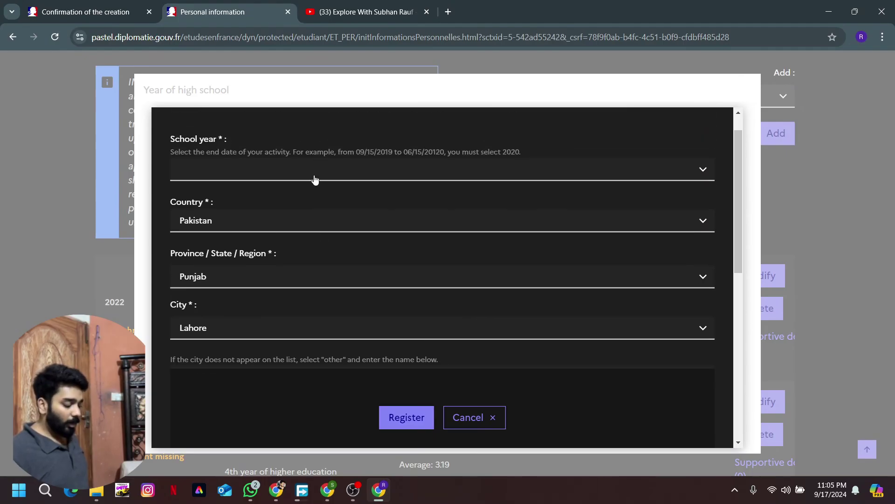
{"action": "scroll", "coordinate": [315, 180], "scroll_direction": "down", "scroll_amount": 5}
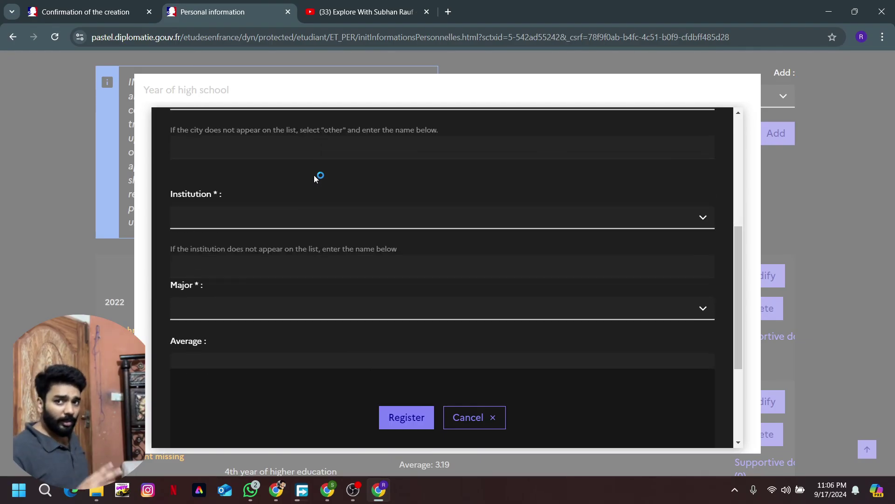
{"action": "scroll", "coordinate": [315, 175], "scroll_direction": "down", "scroll_amount": 1}
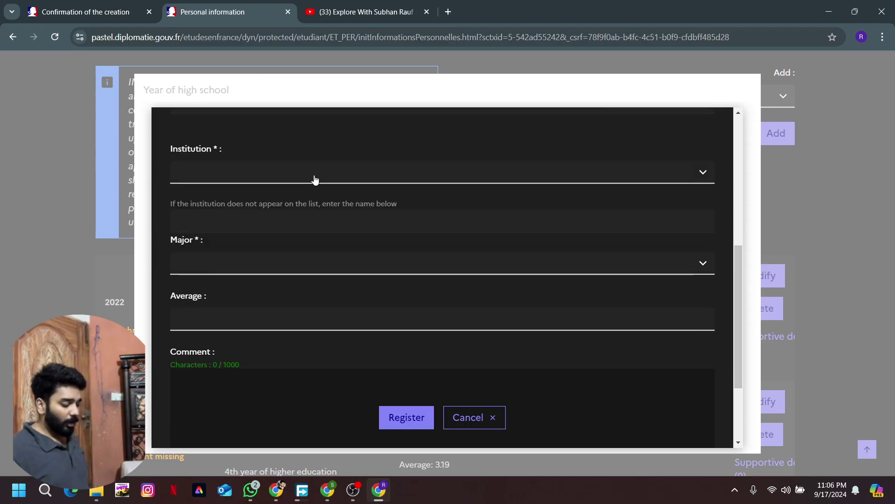
{"action": "scroll", "coordinate": [275, 280], "scroll_direction": "down", "scroll_amount": 2}
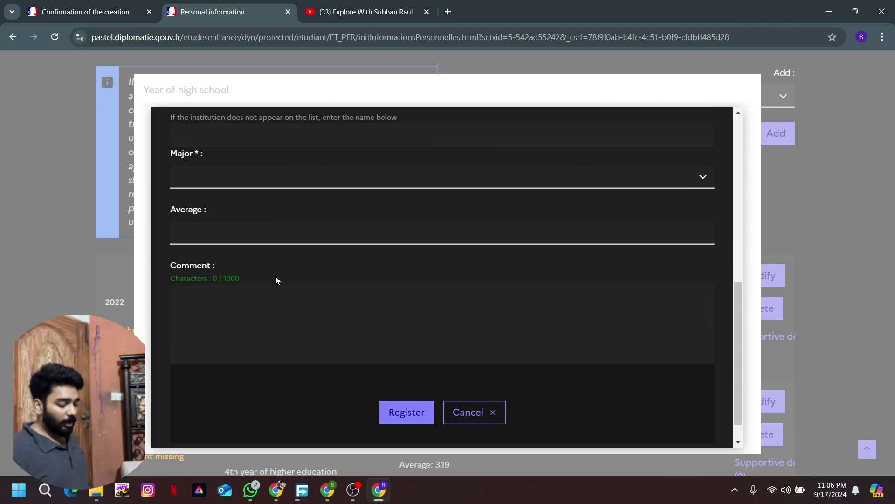
{"action": "left_click", "coordinate": [470, 412]}
{"action": "scroll", "coordinate": [472, 408], "scroll_direction": "up", "scroll_amount": 1}
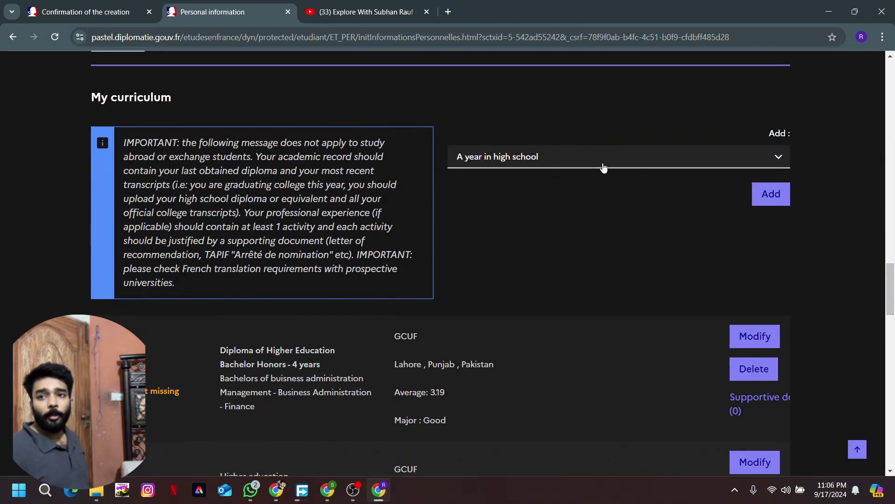
- Add an entry of the type Another activity to the curriculum and set its academic year to 2022
{"action": "left_click", "coordinate": [604, 166]}
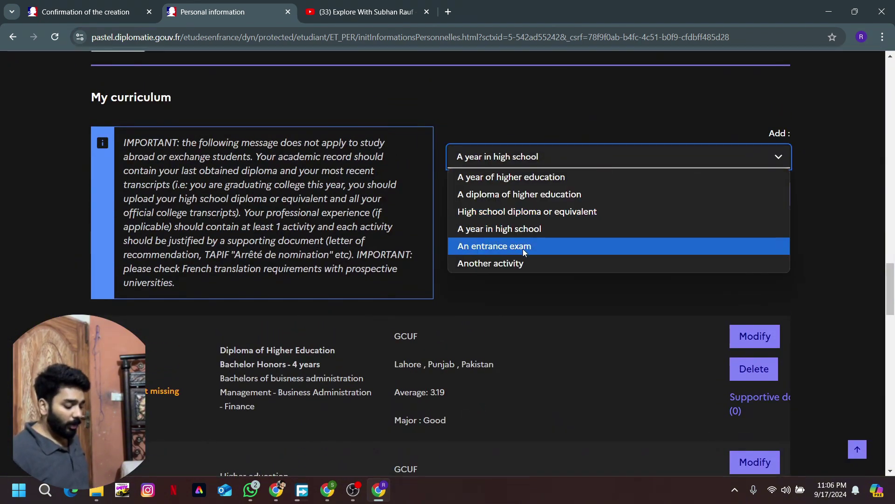
{"action": "left_click", "coordinate": [510, 264]}
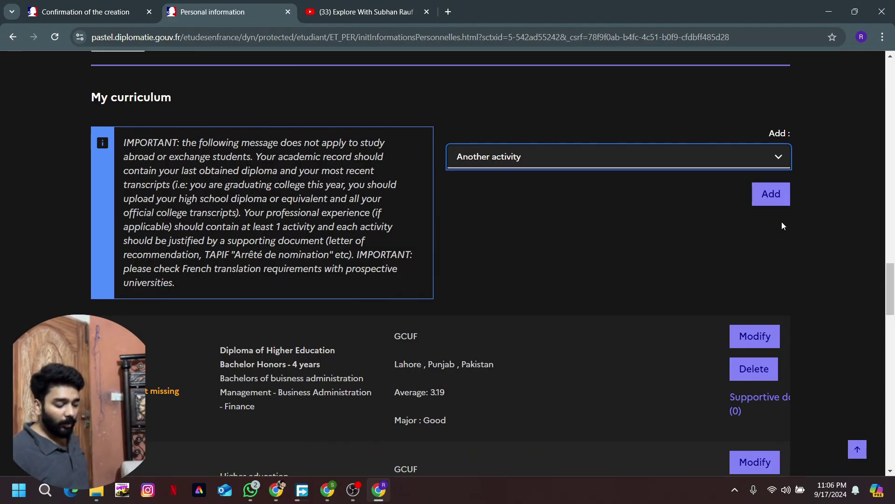
{"action": "left_click", "coordinate": [774, 195]}
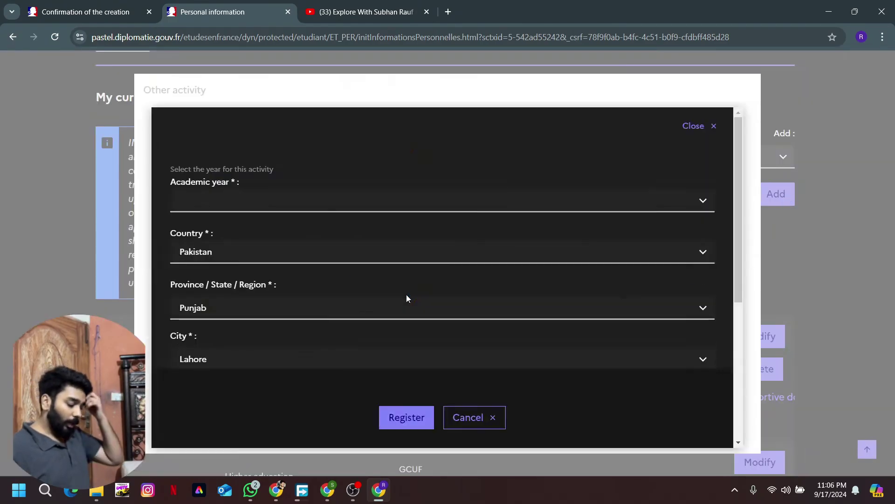
{"action": "left_click", "coordinate": [284, 202]}
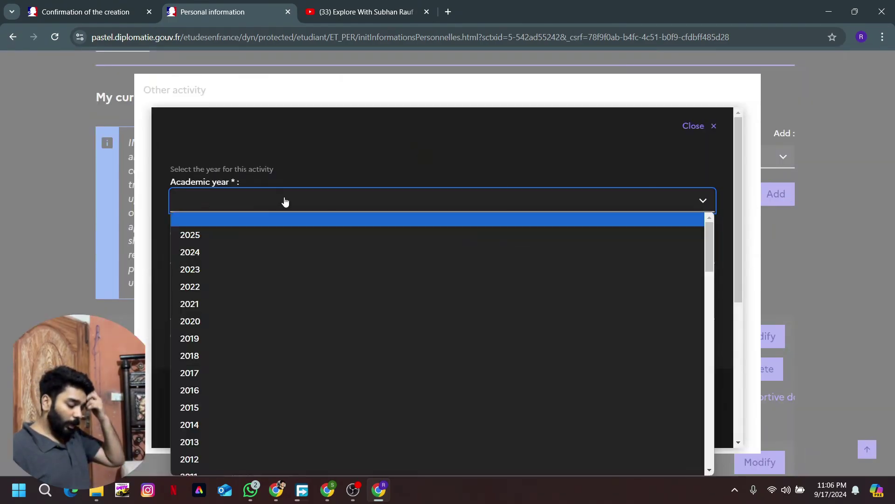
{"action": "left_click", "coordinate": [205, 293]}
{"action": "scroll", "coordinate": [205, 298], "scroll_direction": "down", "scroll_amount": 1}
{"action": "scroll", "coordinate": [204, 237], "scroll_direction": "down", "scroll_amount": 2}
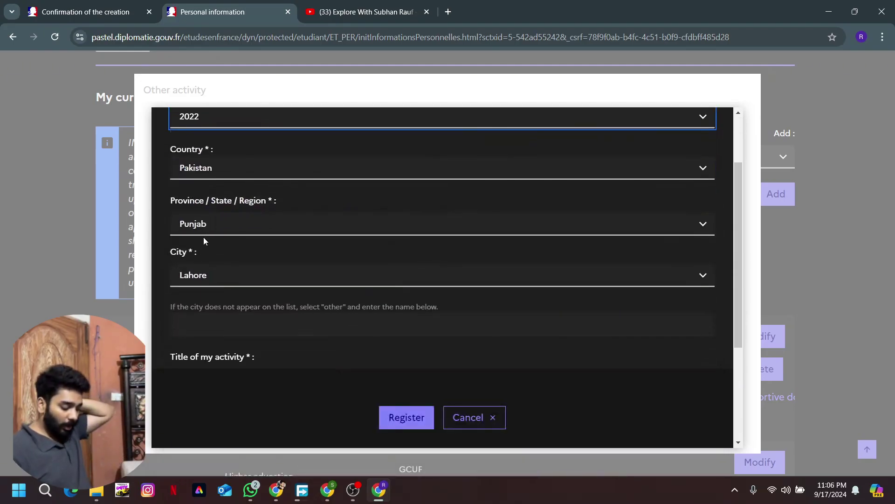
- Enter "Recommendation letter" as the title of the activity
{"action": "left_click", "coordinate": [221, 270]}
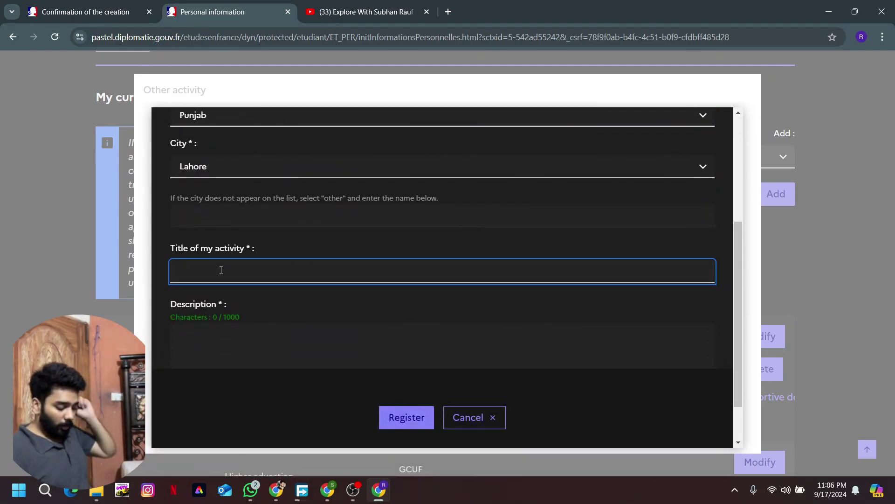
{"action": "type", "text": "Recom"}
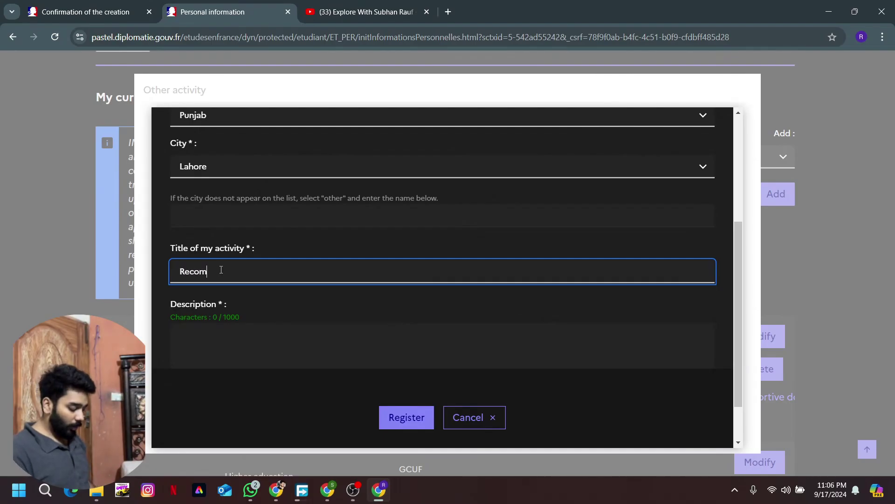
{"action": "type", "text": "mendation"}
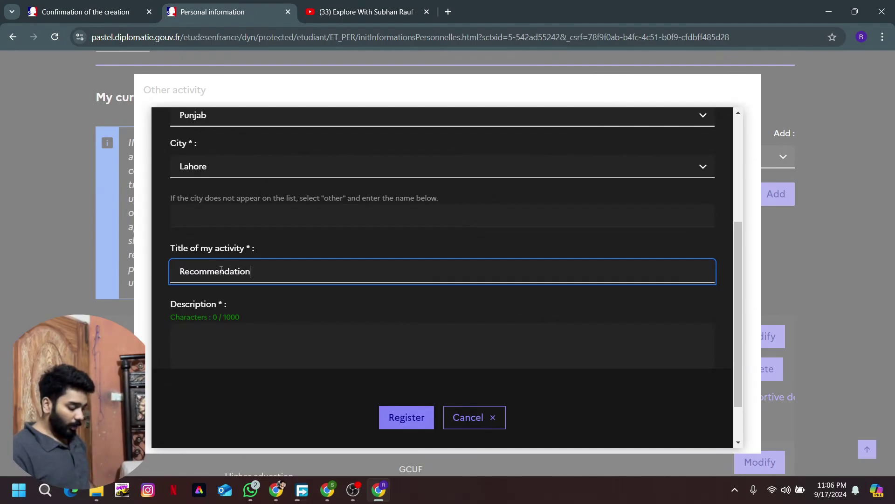
{"action": "type", "text": " letter"}
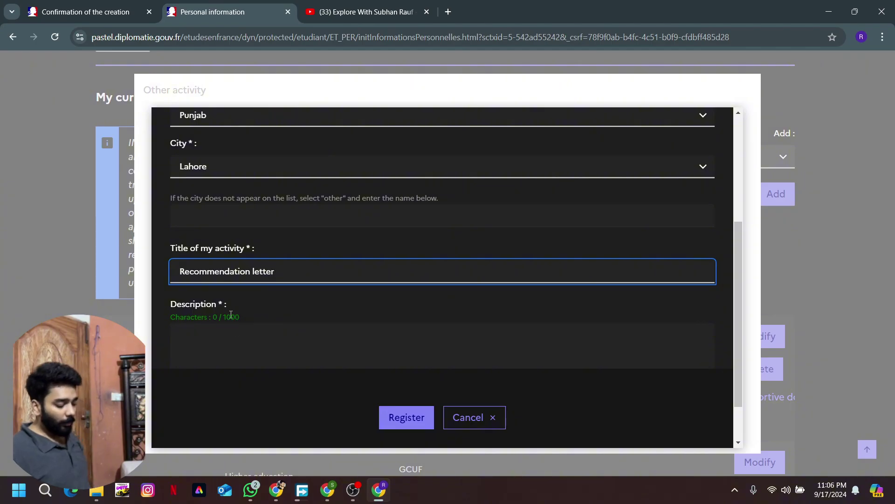
- Enter a description stating that the named recommender provides a good recommendation, and register the activity
{"action": "left_click", "coordinate": [240, 336]}
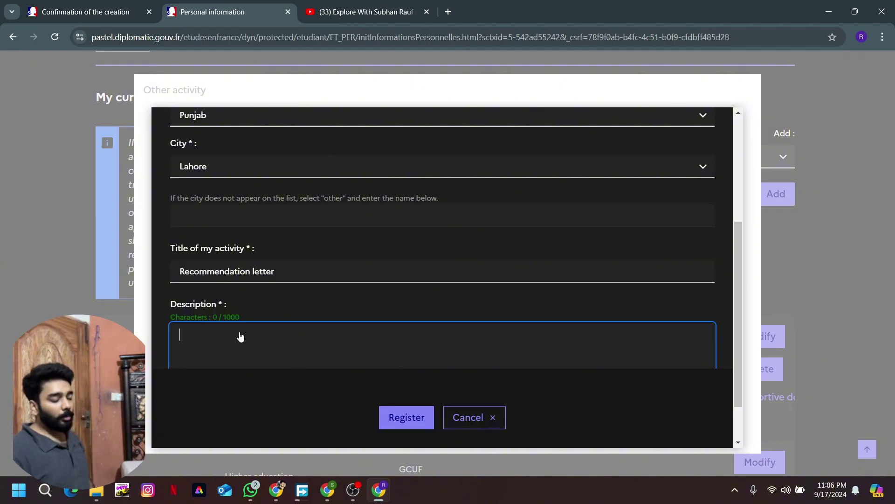
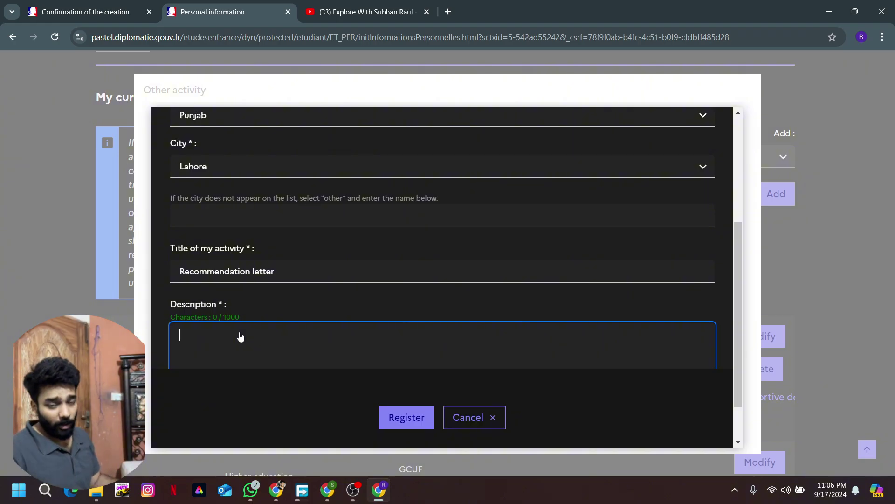
{"action": "left_click", "coordinate": [240, 336]}
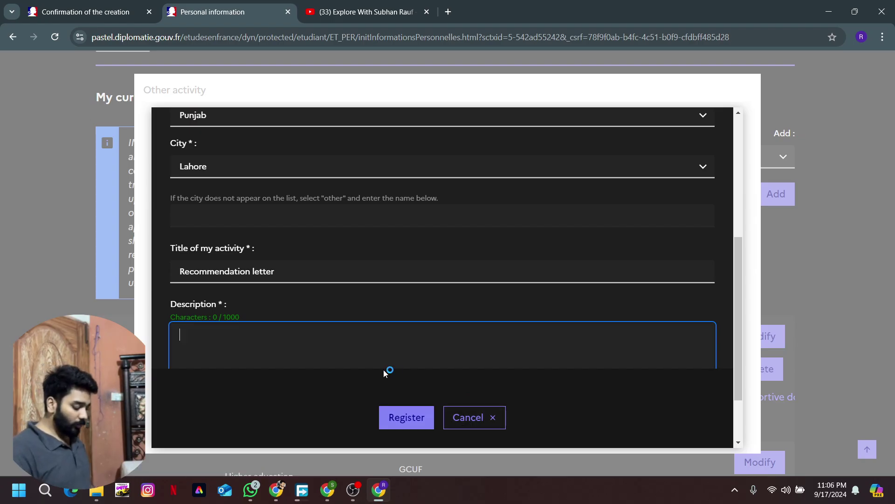
{"action": "type", "text": "M"}
{"action": "key", "text": "BackSpace"}
{"action": "type", "text": "Mr"}
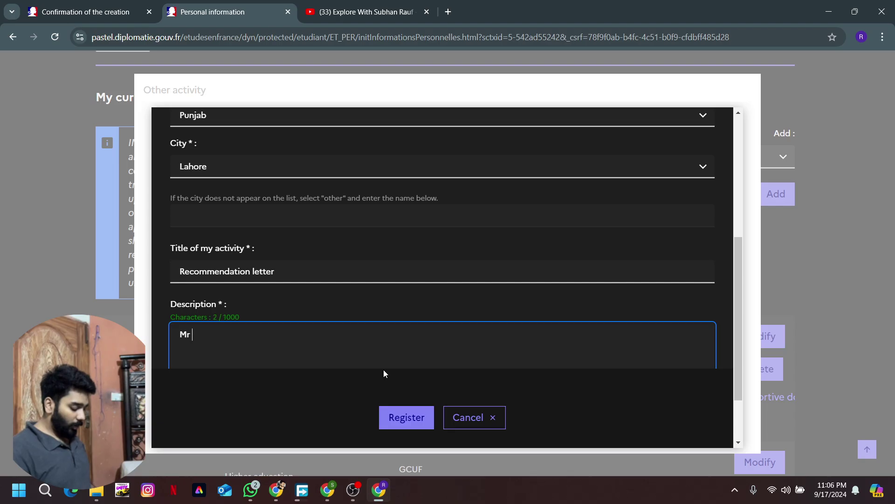
{"action": "type", "text": " Sameer"}
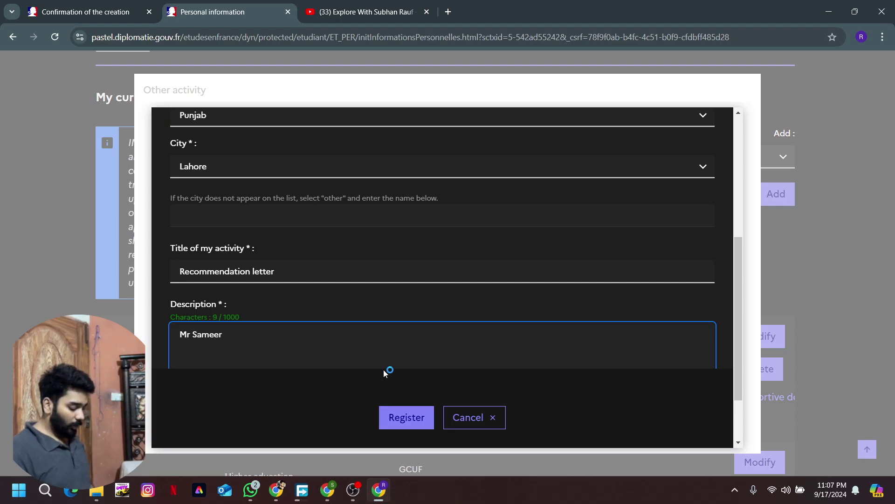
{"action": "type", "text": " Rem"}
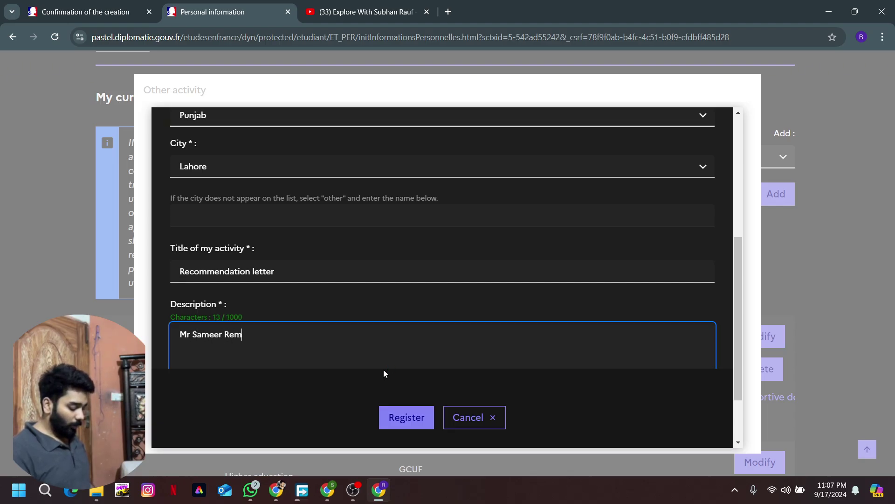
{"action": "key", "text": "BackSpace"}
{"action": "key", "text": "BackSpace"}
{"action": "key", "text": "BackSpace"}
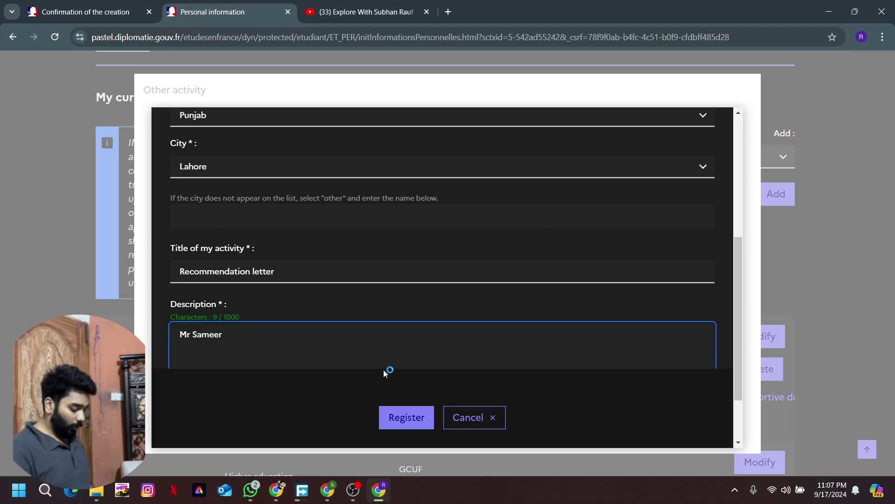
{"action": "type", "text": "Provi"}
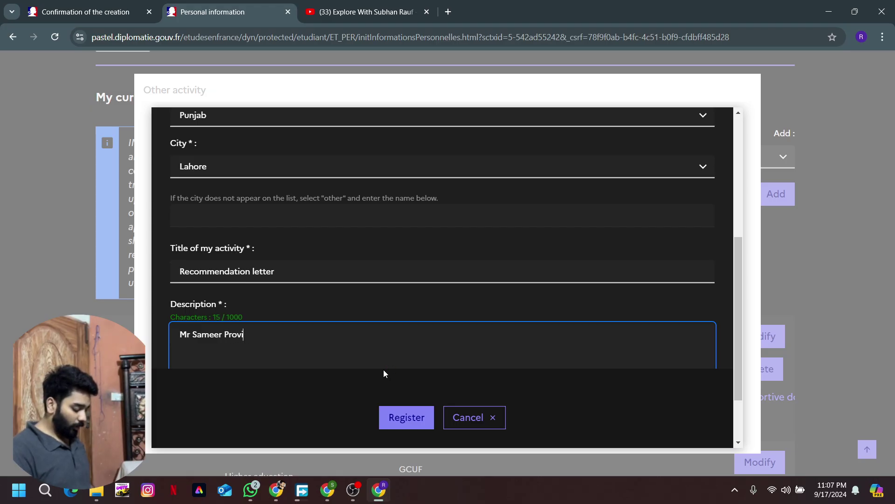
{"action": "type", "text": "des a go"}
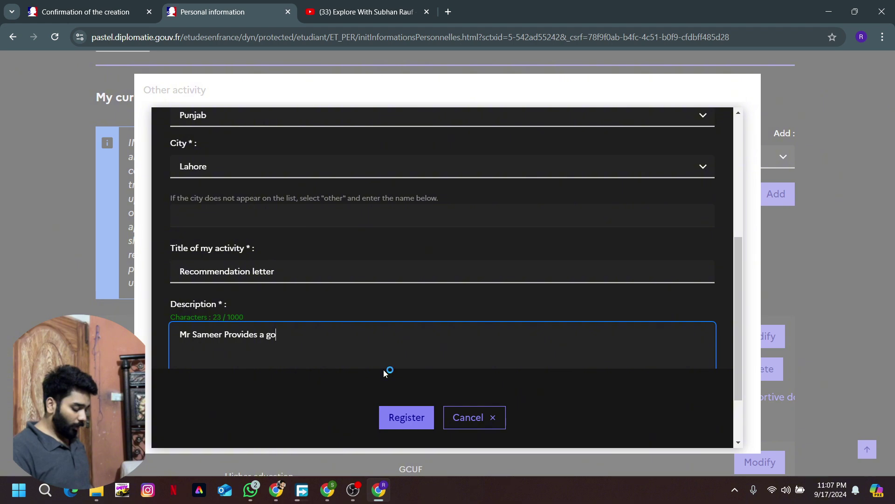
{"action": "type", "text": "od recommendation"}
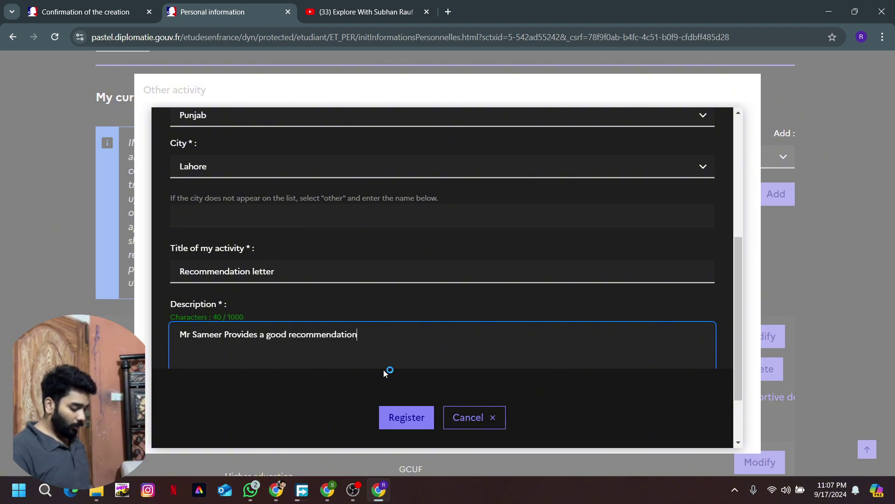
{"action": "left_click", "coordinate": [407, 419]}
- Open the supporting documents of the 2022 recommendation letter activity, check how a file is chosen, and close without uploading
{"action": "scroll", "coordinate": [620, 282], "scroll_direction": "down", "scroll_amount": 10}
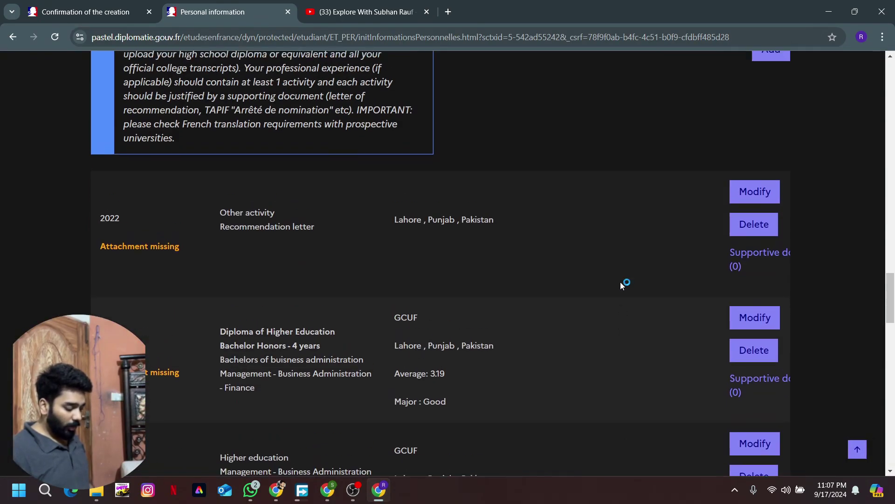
{"action": "left_click", "coordinate": [742, 264]}
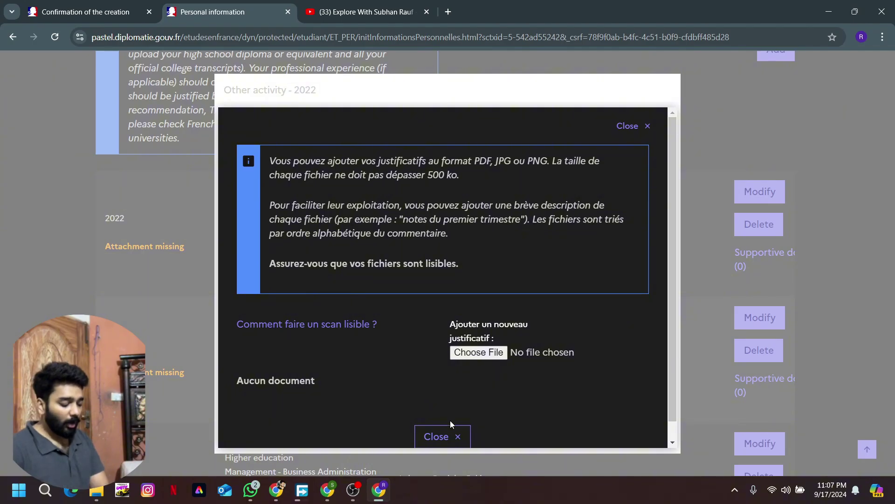
{"action": "left_click", "coordinate": [472, 357]}
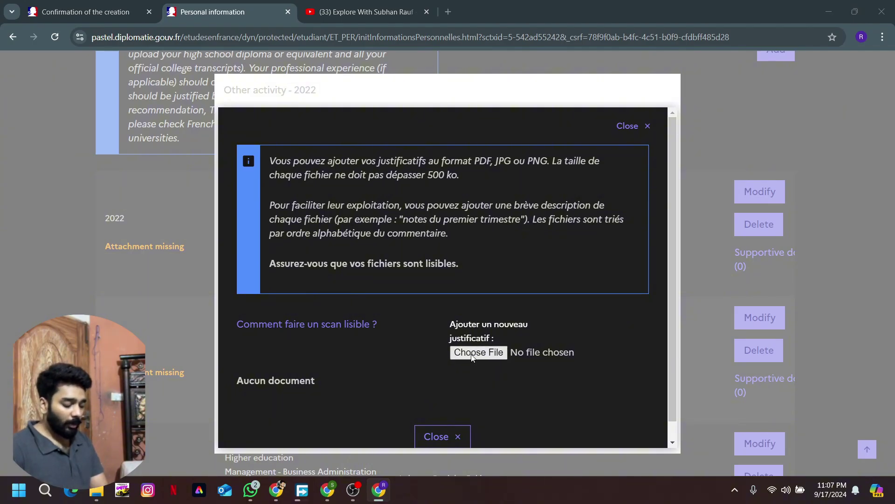
{"action": "left_click", "coordinate": [408, 257]}
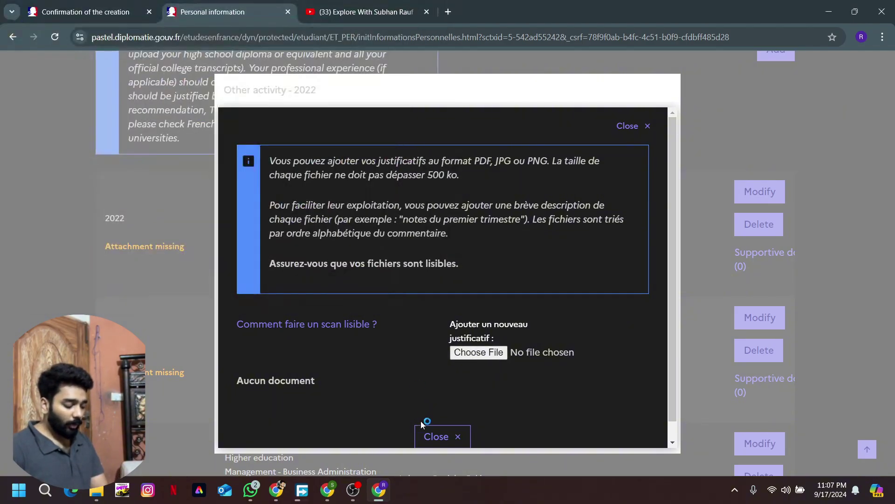
{"action": "left_click", "coordinate": [432, 436]}
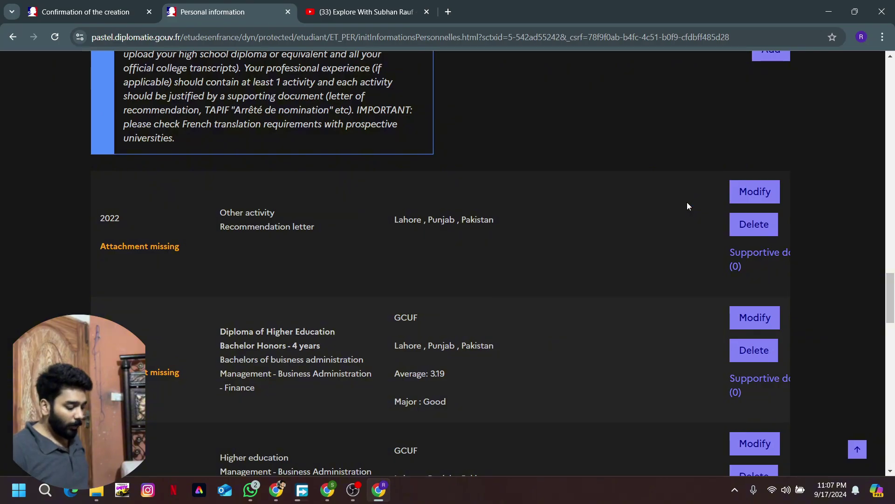
- Review the curriculum entries and their supporting document links, and examine the French language proficiency tests that can be added
{"action": "scroll", "coordinate": [687, 203], "scroll_direction": "down", "scroll_amount": 5}
{"action": "scroll", "coordinate": [687, 202], "scroll_direction": "down", "scroll_amount": 2}
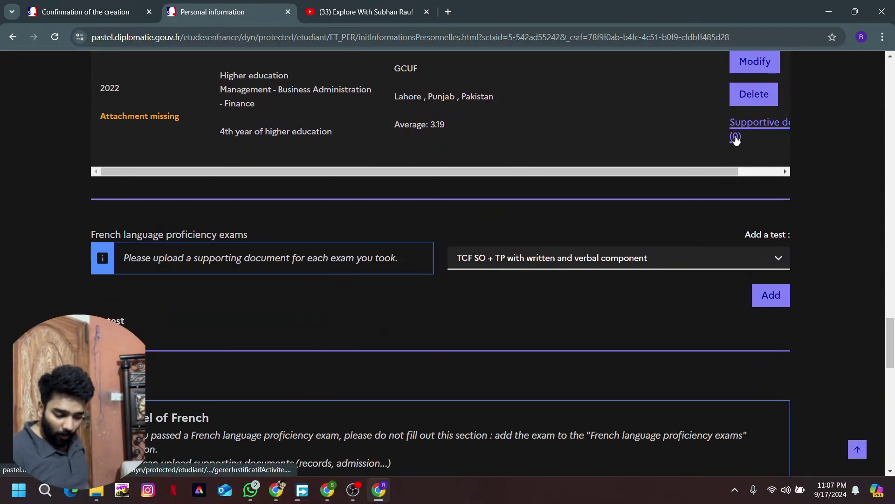
{"action": "scroll", "coordinate": [734, 139], "scroll_direction": "up", "scroll_amount": 3}
{"action": "scroll", "coordinate": [749, 198], "scroll_direction": "up", "scroll_amount": 3}
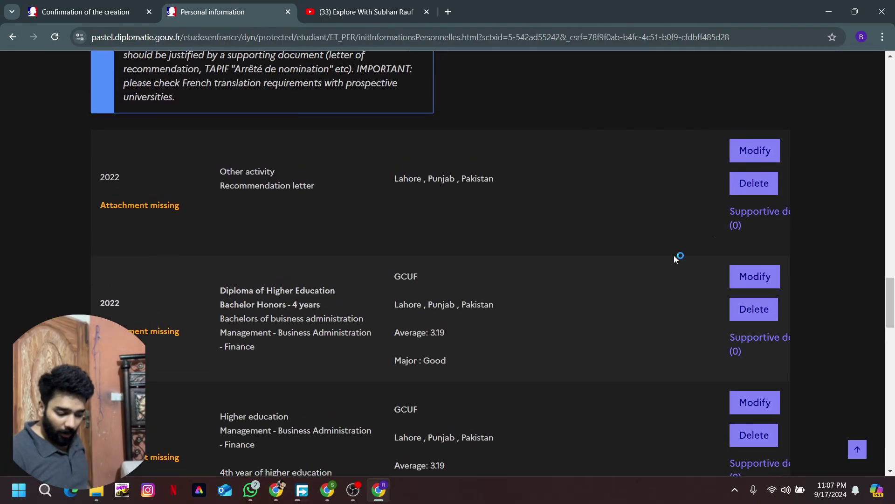
{"action": "scroll", "coordinate": [670, 217], "scroll_direction": "down", "scroll_amount": 3}
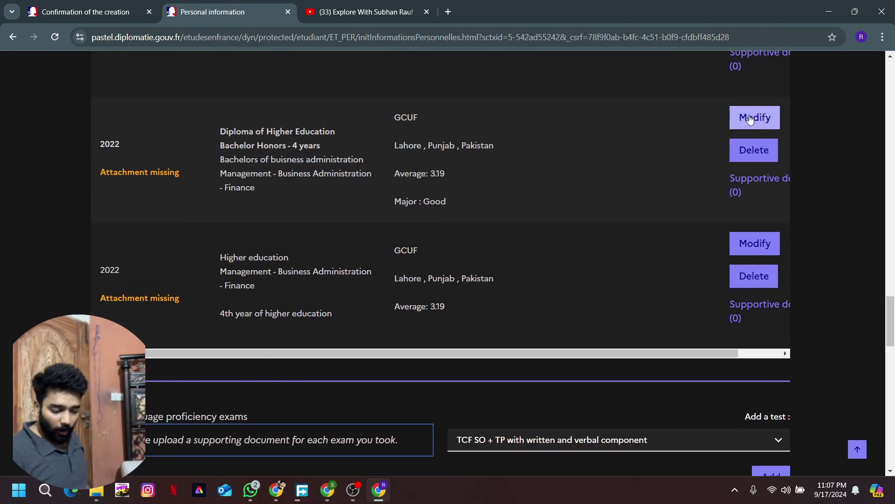
{"action": "scroll", "coordinate": [612, 221], "scroll_direction": "down", "scroll_amount": 4}
{"action": "scroll", "coordinate": [612, 221], "scroll_direction": "right", "scroll_amount": 1}
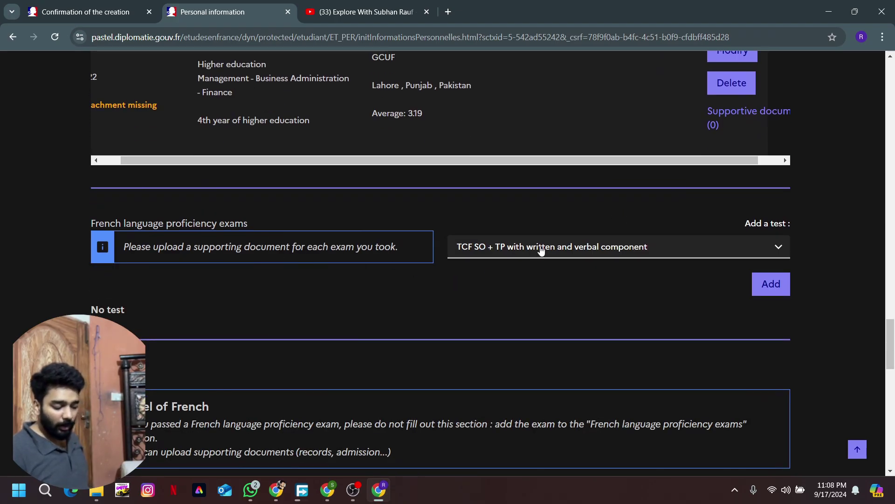
{"action": "left_click", "coordinate": [541, 250]}
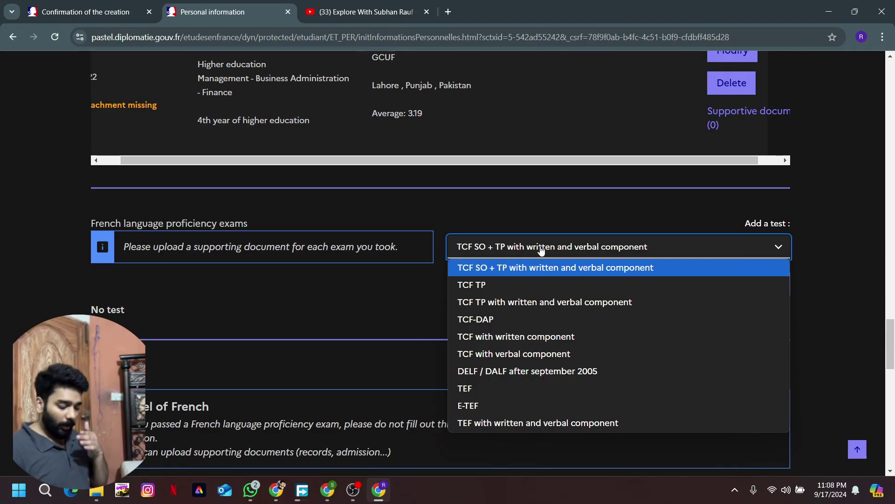
- Register the level of French with No for both education in French and having studied French
{"action": "scroll", "coordinate": [334, 324], "scroll_direction": "down", "scroll_amount": 3}
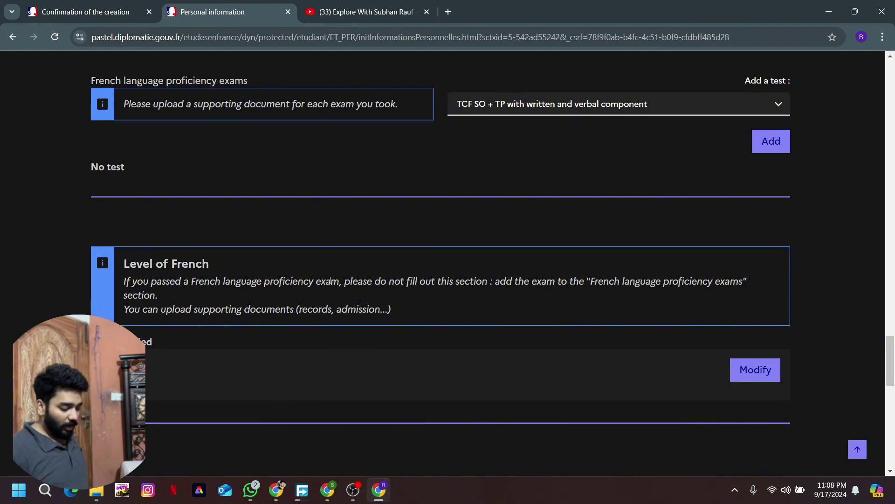
{"action": "scroll", "coordinate": [330, 280], "scroll_direction": "down", "scroll_amount": 2}
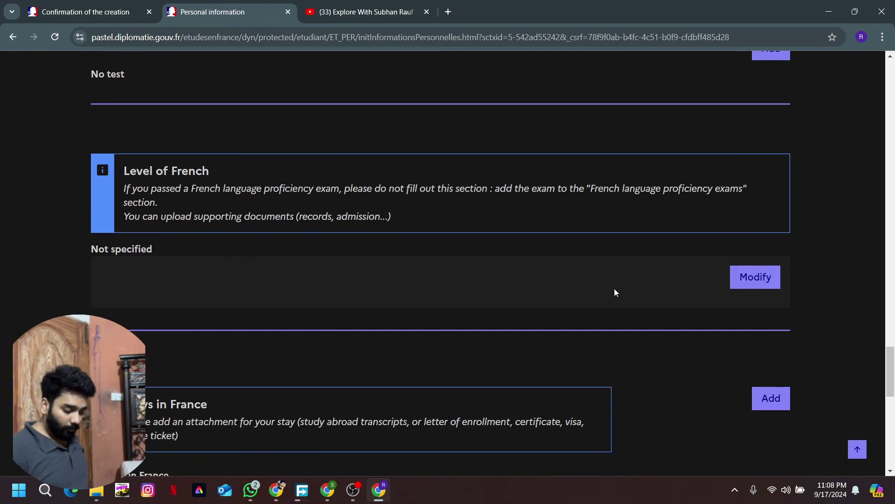
{"action": "left_click", "coordinate": [760, 282]}
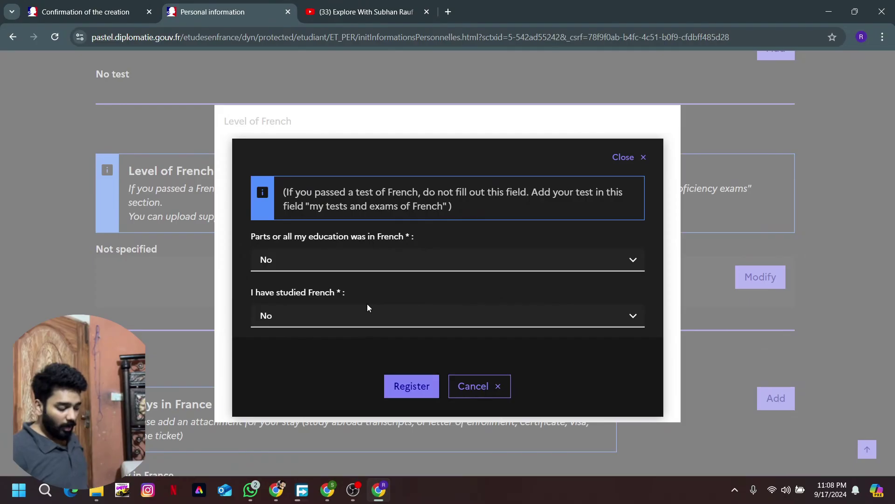
{"action": "left_click", "coordinate": [412, 387]}
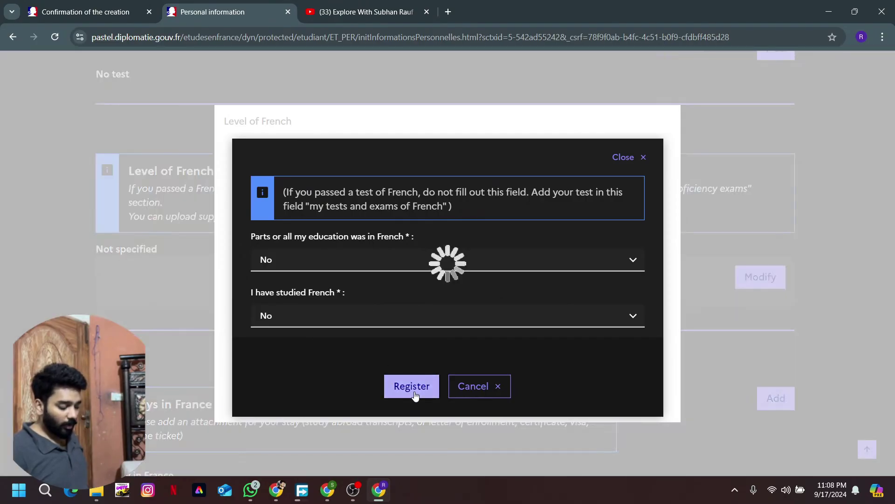
{"action": "scroll", "coordinate": [373, 324], "scroll_direction": "down", "scroll_amount": 1}
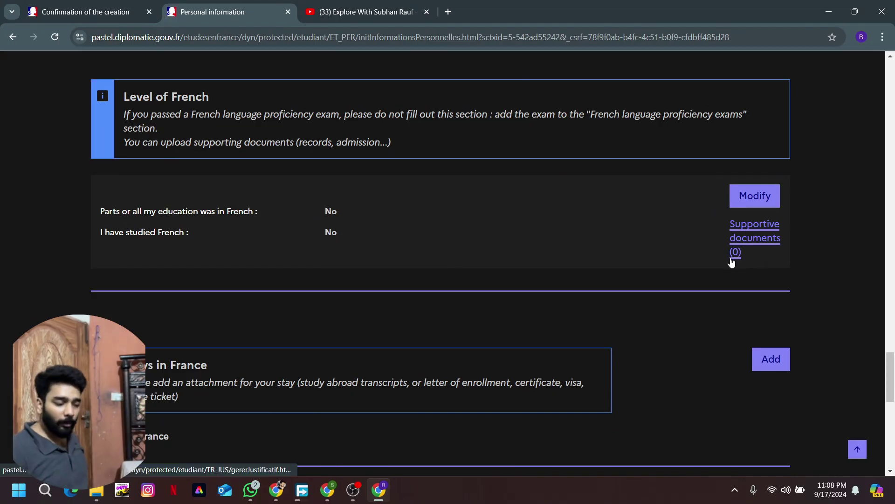
{"action": "scroll", "coordinate": [731, 258], "scroll_direction": "down", "scroll_amount": 1}
{"action": "scroll", "coordinate": [541, 245], "scroll_direction": "down", "scroll_amount": 2}
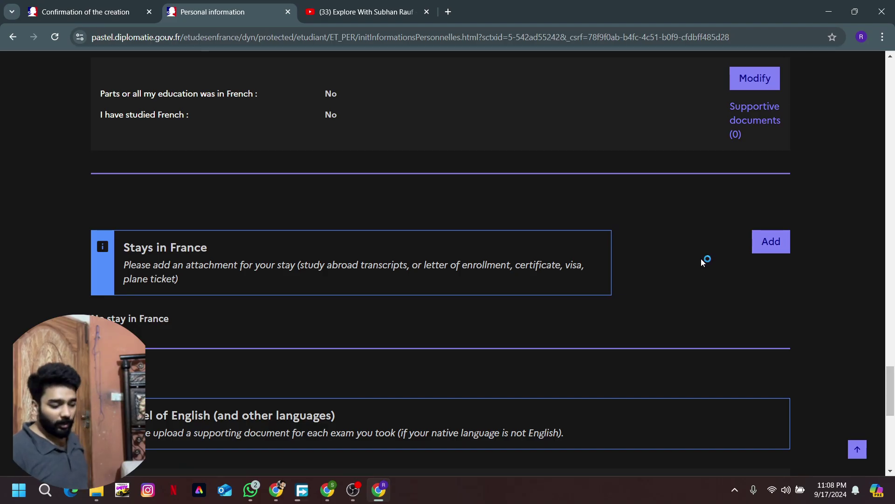
- Register the level of English with Yes for having studied English, No for having sat an exam, and no other spoken language
{"action": "scroll", "coordinate": [702, 260], "scroll_direction": "down", "scroll_amount": 2}
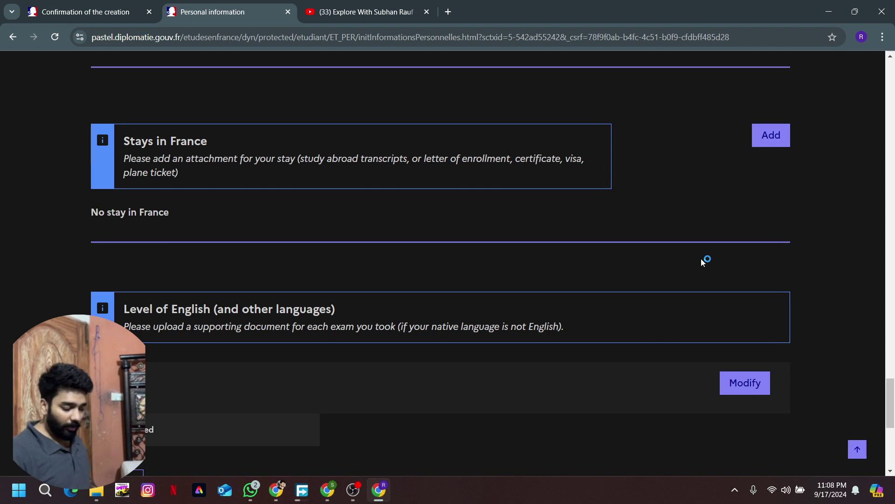
{"action": "scroll", "coordinate": [702, 259], "scroll_direction": "down", "scroll_amount": 2}
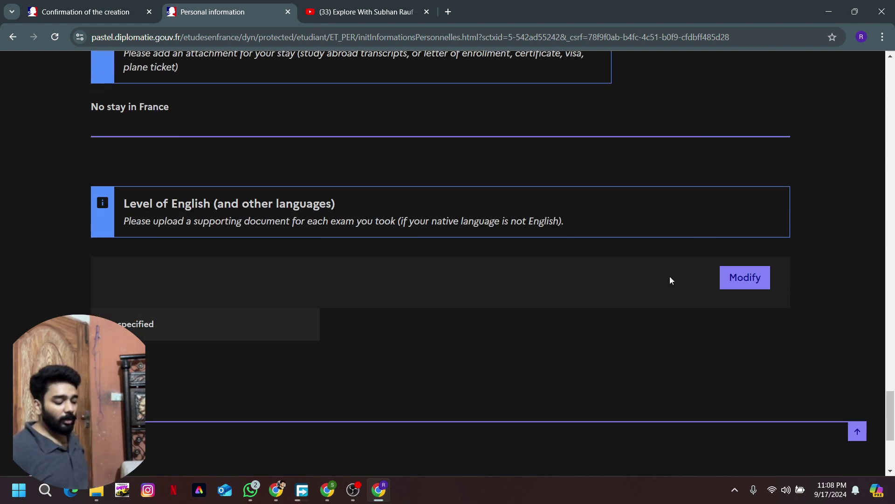
{"action": "left_click", "coordinate": [742, 279]}
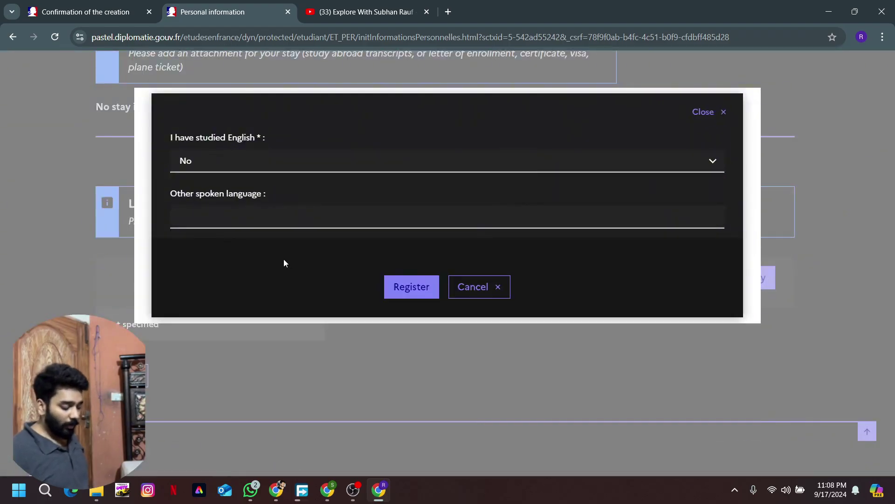
{"action": "left_click", "coordinate": [276, 174]}
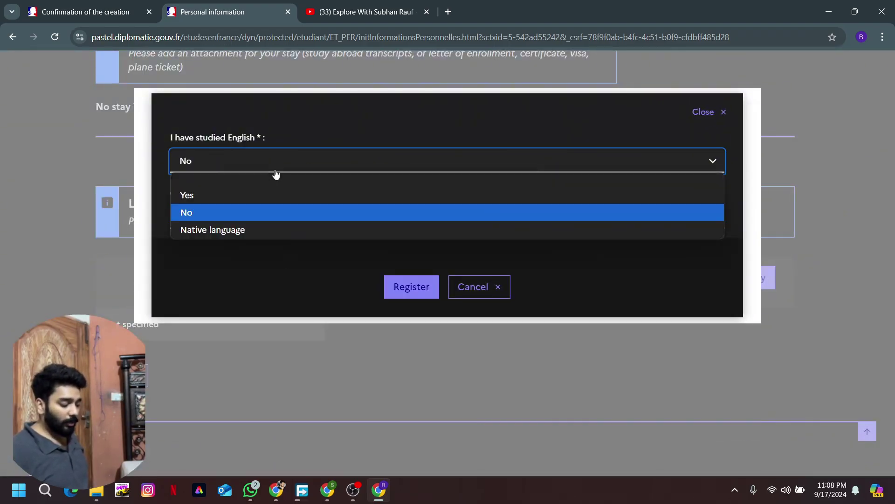
{"action": "left_click", "coordinate": [276, 174]}
{"action": "left_click", "coordinate": [276, 175]}
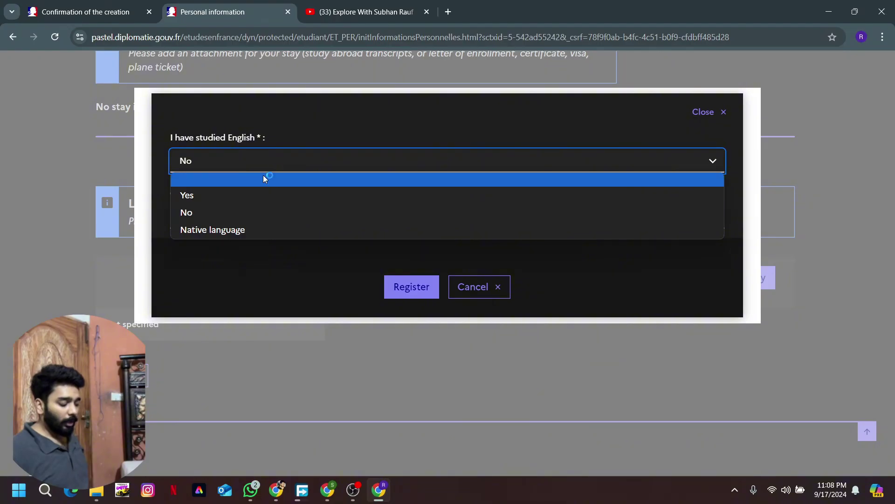
{"action": "left_click", "coordinate": [220, 196]}
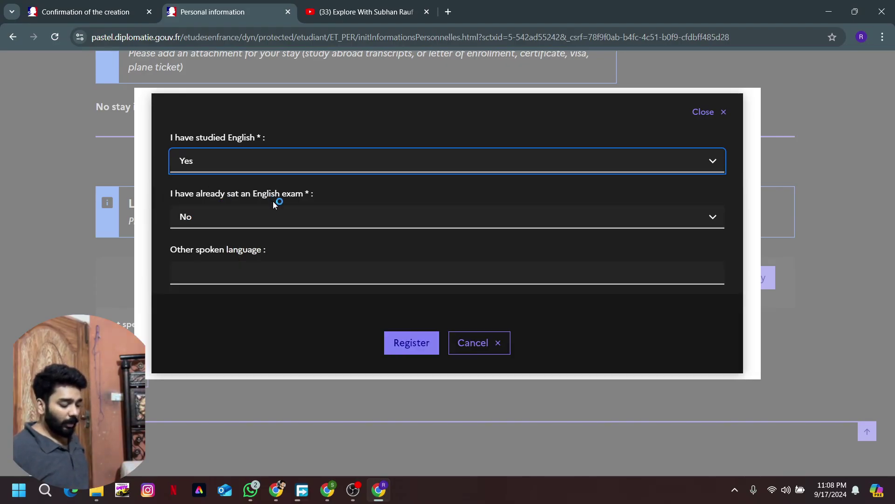
{"action": "left_click", "coordinate": [295, 223]}
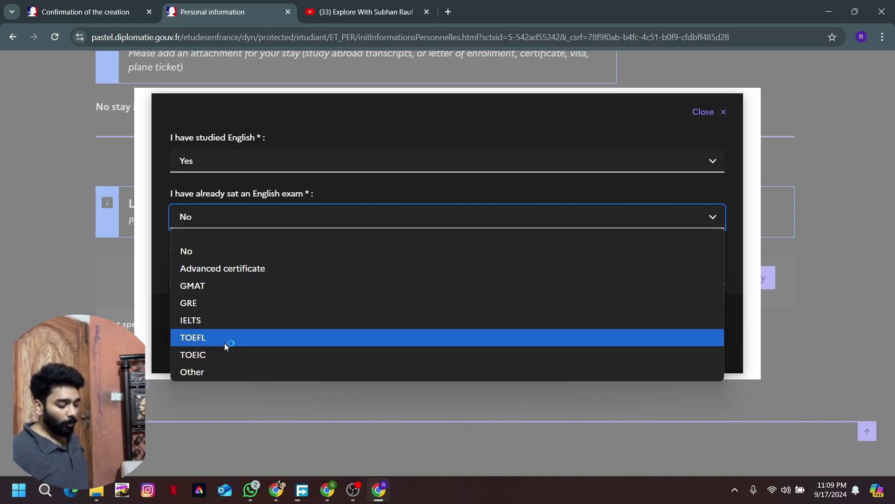
{"action": "left_click", "coordinate": [198, 256]}
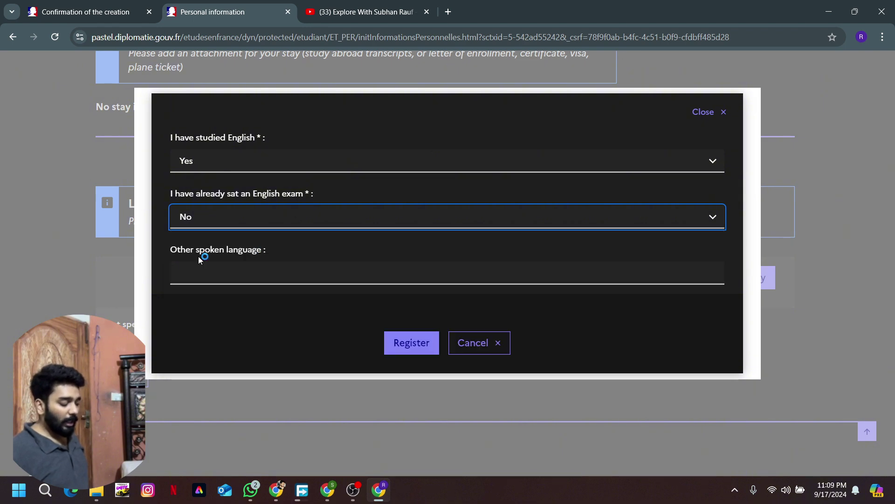
{"action": "left_click", "coordinate": [246, 270]}
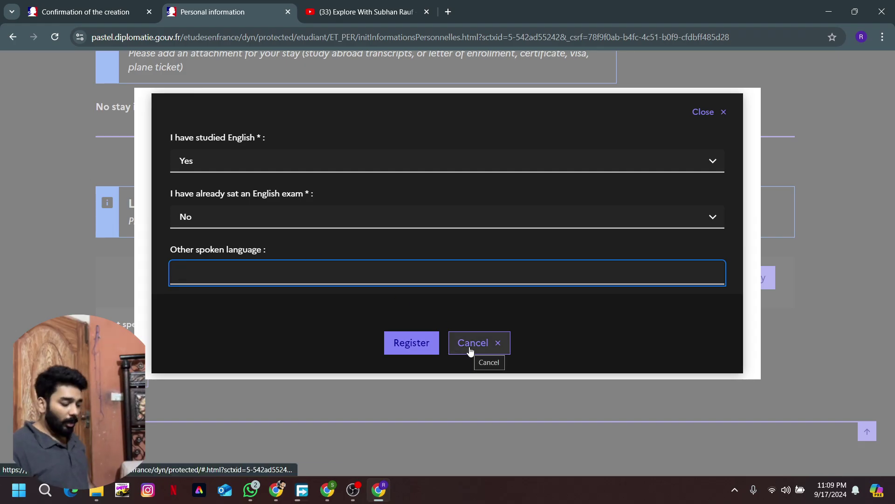
{"action": "left_click", "coordinate": [405, 351]}
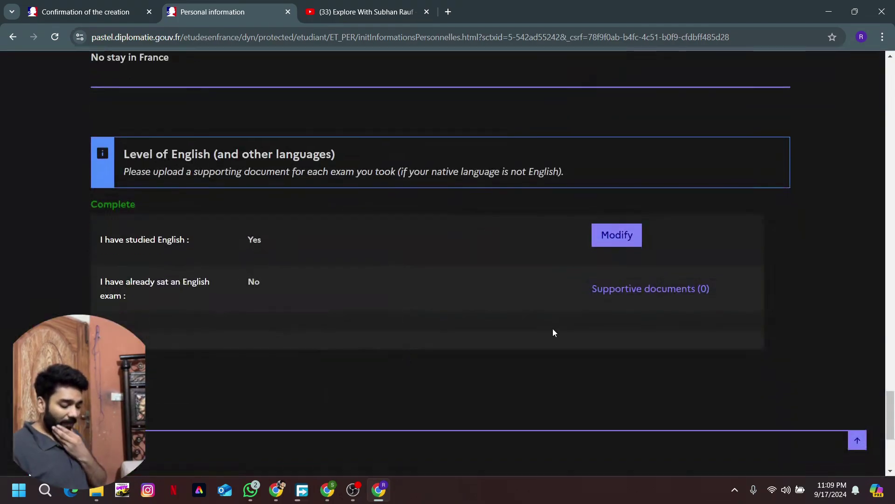
- View the supporting document upload options for the English level, close them without uploading, and review the language sections
{"action": "left_click", "coordinate": [643, 290]}
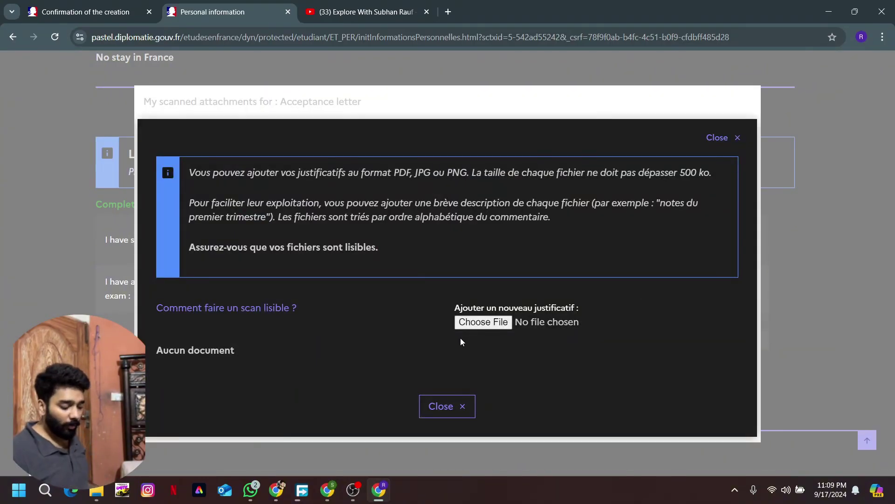
{"action": "left_click", "coordinate": [449, 406]}
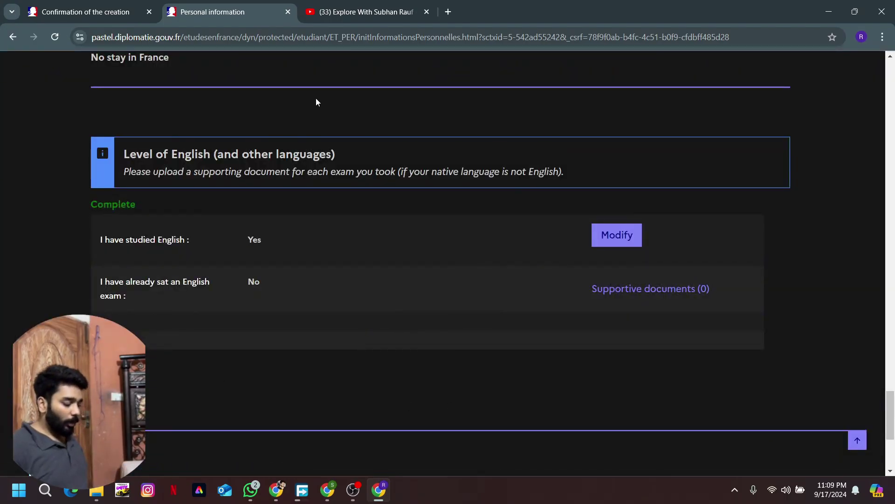
{"action": "scroll", "coordinate": [316, 101], "scroll_direction": "up", "scroll_amount": 10}
{"action": "scroll", "coordinate": [316, 102], "scroll_direction": "down", "scroll_amount": 9}
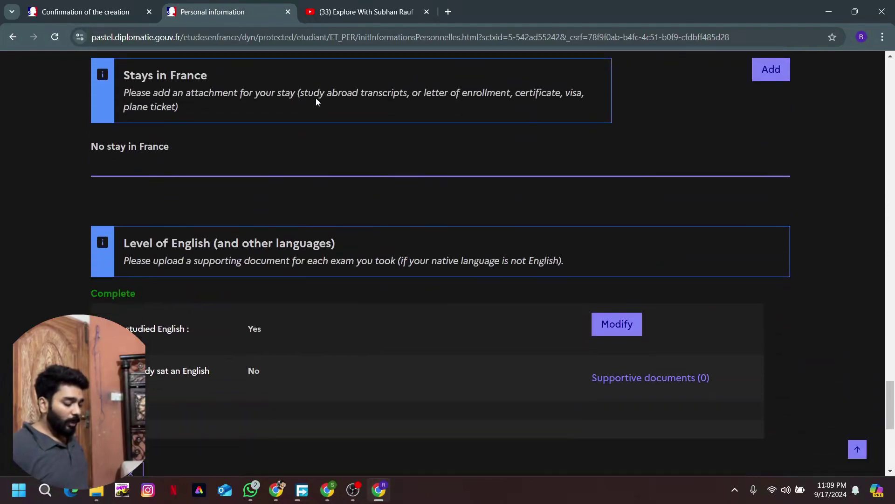
- Return to the application overview, open the program cart from the fill-out section, and start adding a program
{"action": "scroll", "coordinate": [316, 101], "scroll_direction": "down", "scroll_amount": 7}
{"action": "left_click", "coordinate": [126, 152]}
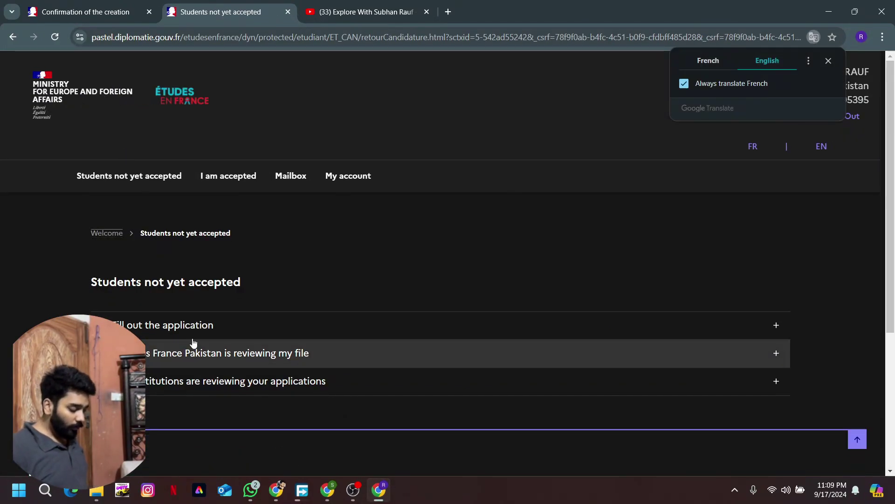
{"action": "left_click", "coordinate": [190, 329]}
{"action": "scroll", "coordinate": [185, 364], "scroll_direction": "down", "scroll_amount": 2}
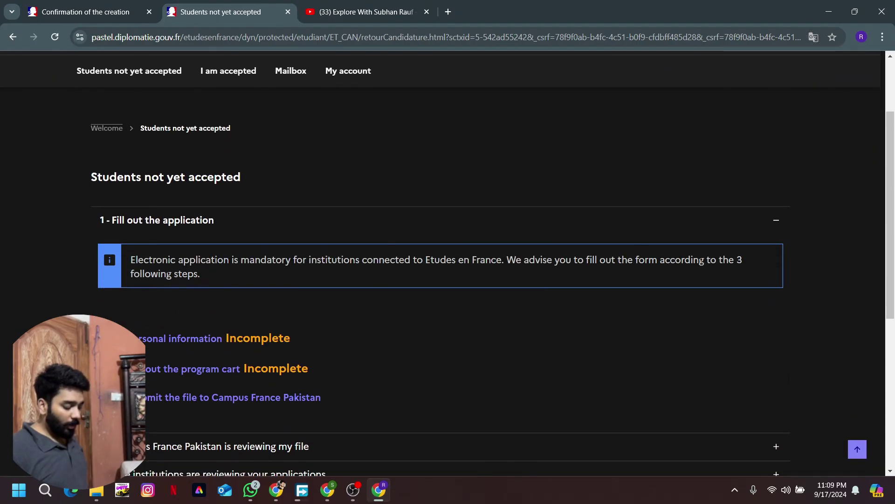
{"action": "left_click", "coordinate": [187, 375]}
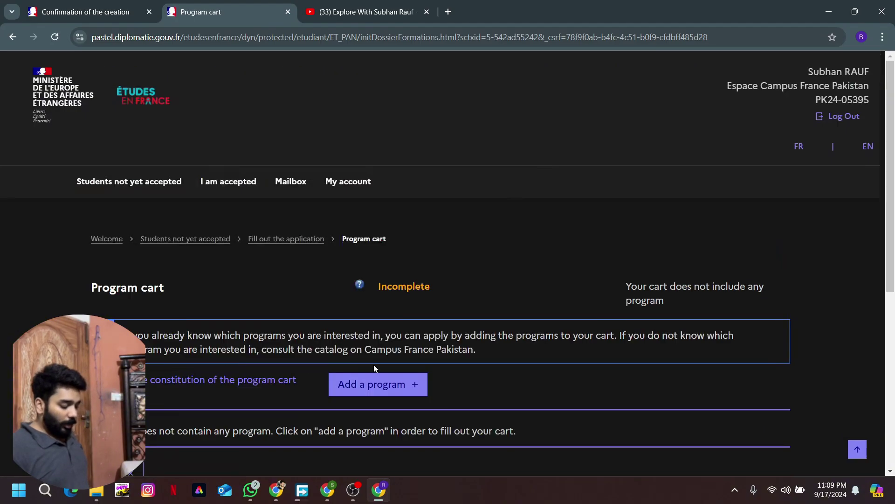
{"action": "scroll", "coordinate": [374, 365], "scroll_direction": "down", "scroll_amount": 3}
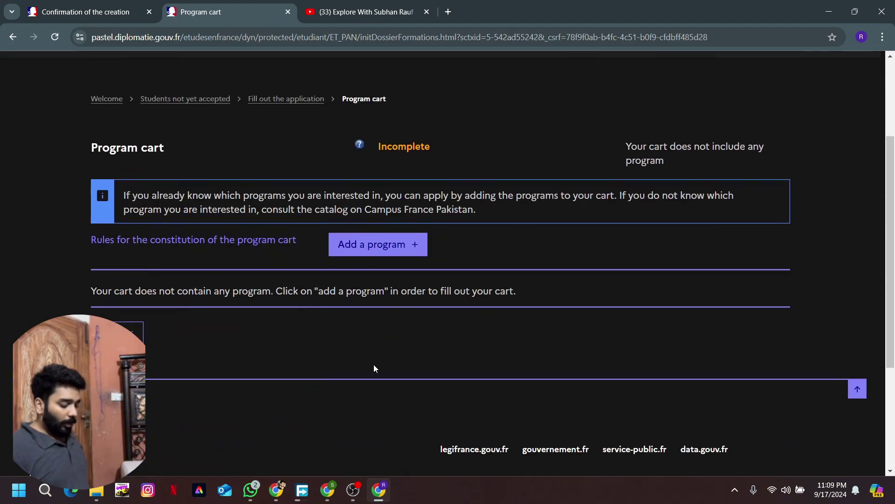
{"action": "left_click", "coordinate": [395, 252]}
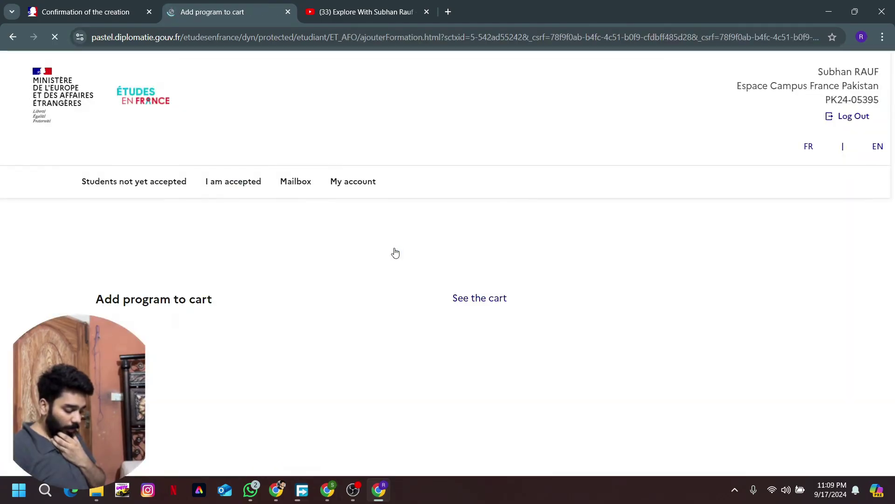
{"action": "scroll", "coordinate": [396, 252], "scroll_direction": "down", "scroll_amount": 2}
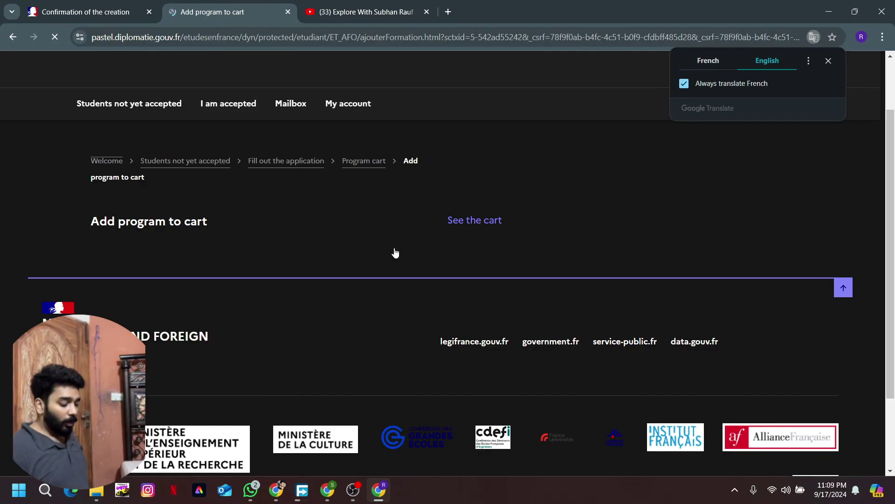
- Switch to the YouTube channel page and search the channel for "study in france"
{"action": "left_click", "coordinate": [448, 12]}
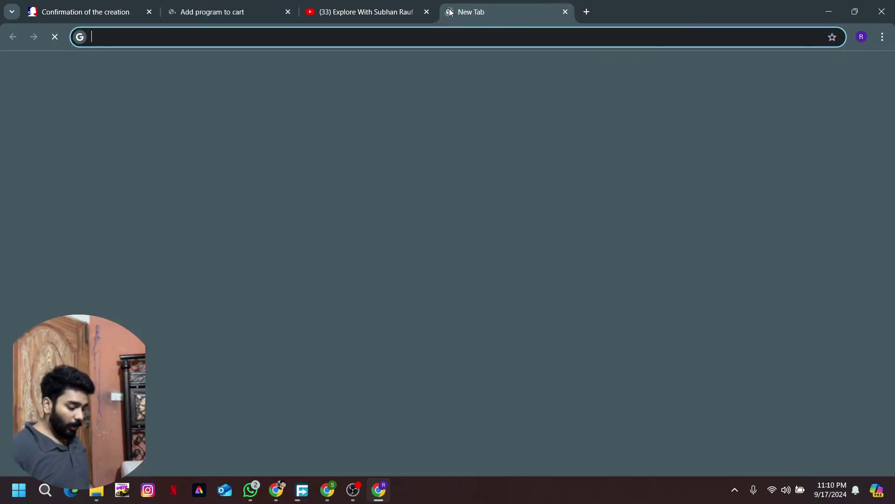
{"action": "left_click", "coordinate": [280, 9]}
{"action": "left_click", "coordinate": [349, 5]}
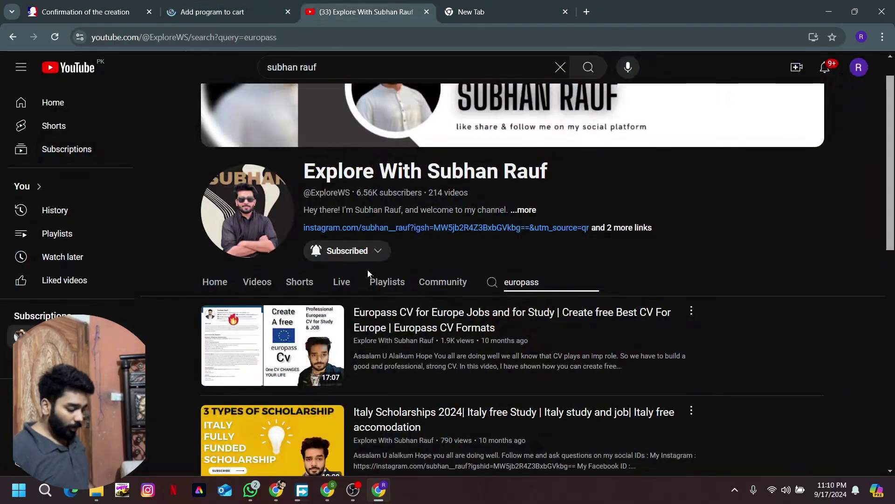
{"action": "double_click", "coordinate": [532, 284]}
{"action": "type", "text": "st"}
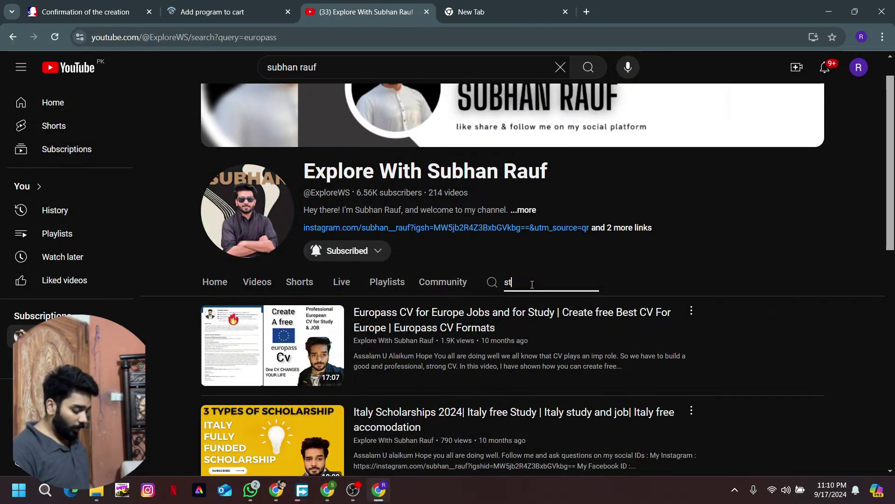
{"action": "type", "text": "udy in france"}
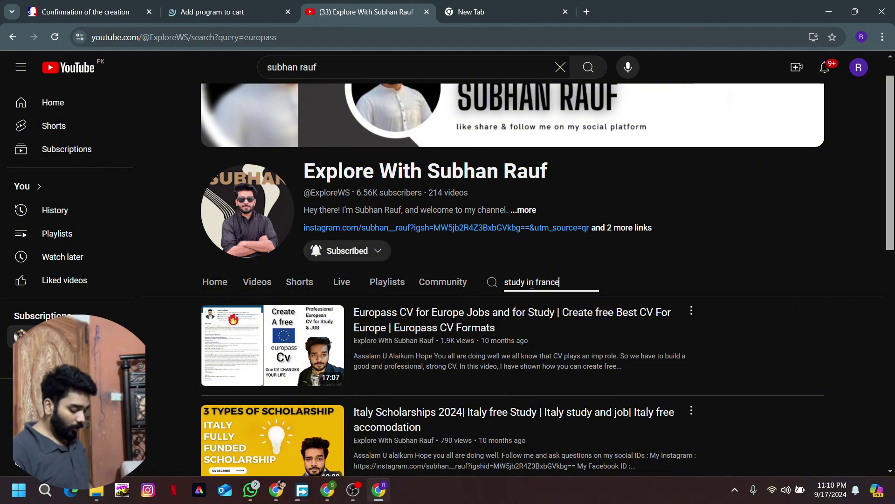
{"action": "key", "text": "Return"}
{"action": "scroll", "coordinate": [462, 369], "scroll_direction": "down", "scroll_amount": 2}
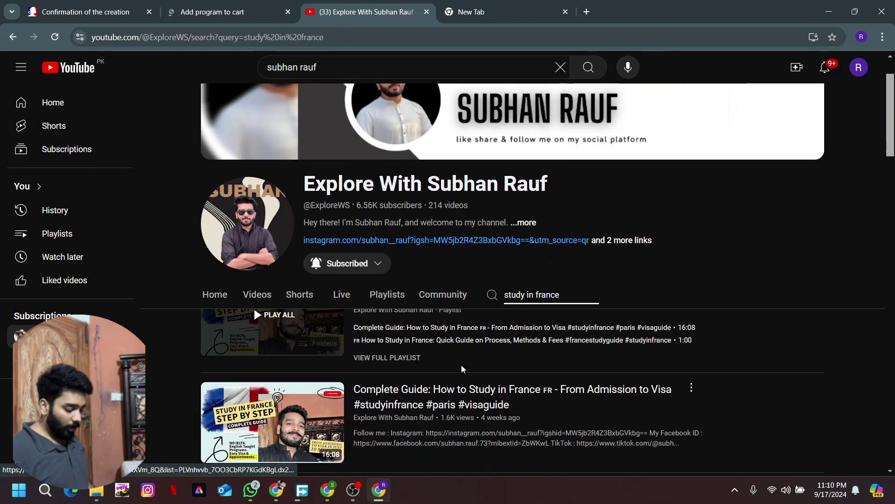
- Open the complete guide video on studying in France, pause it, and expand its full description
{"action": "left_click", "coordinate": [401, 258]}
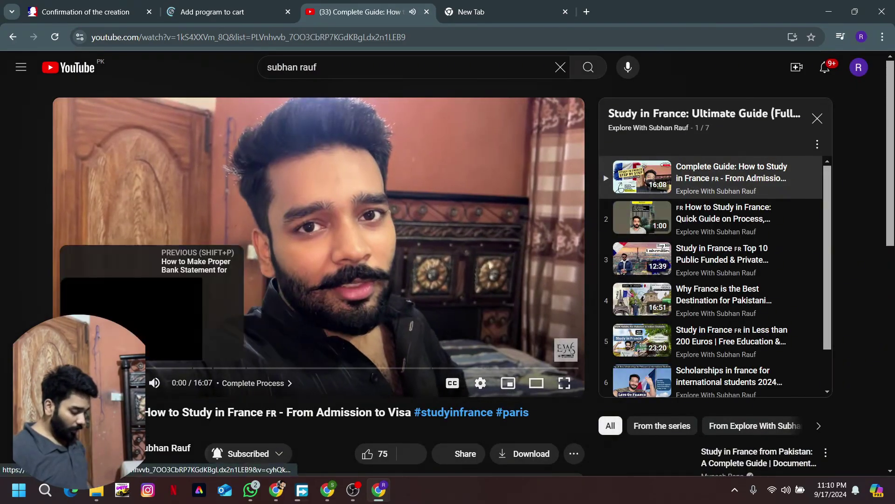
{"action": "scroll", "coordinate": [101, 312], "scroll_direction": "down", "scroll_amount": 2}
{"action": "left_click", "coordinate": [101, 312]}
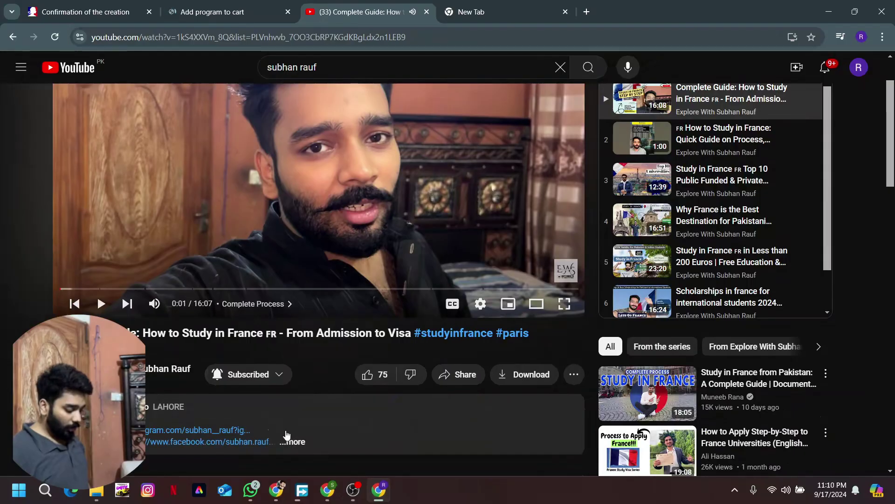
{"action": "left_click", "coordinate": [298, 443]}
{"action": "scroll", "coordinate": [302, 444], "scroll_direction": "down", "scroll_amount": 5}
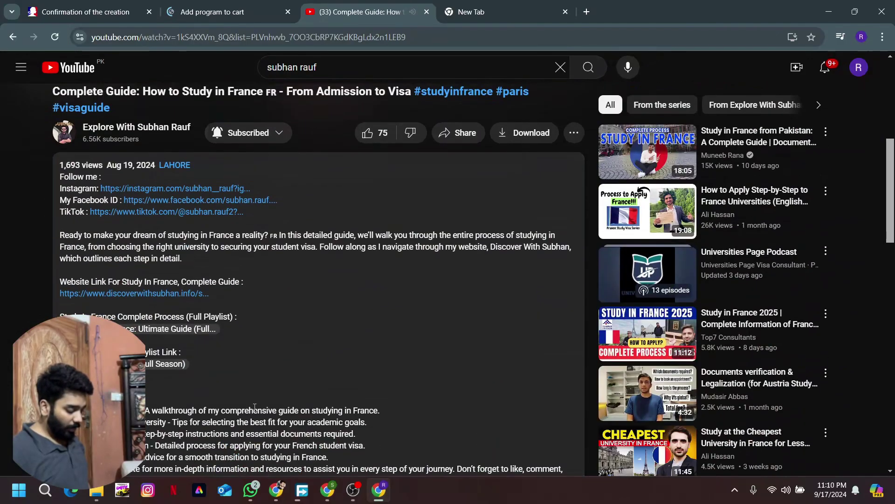
- Open the Study in France website guide linked in the description, and open its Campus France online catalogue in a new tab
{"action": "left_click", "coordinate": [134, 295]}
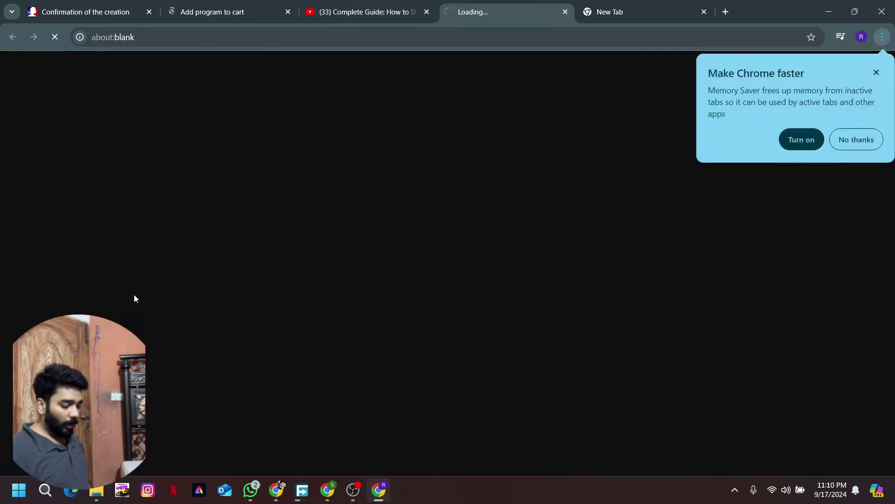
{"action": "left_click", "coordinate": [876, 73]}
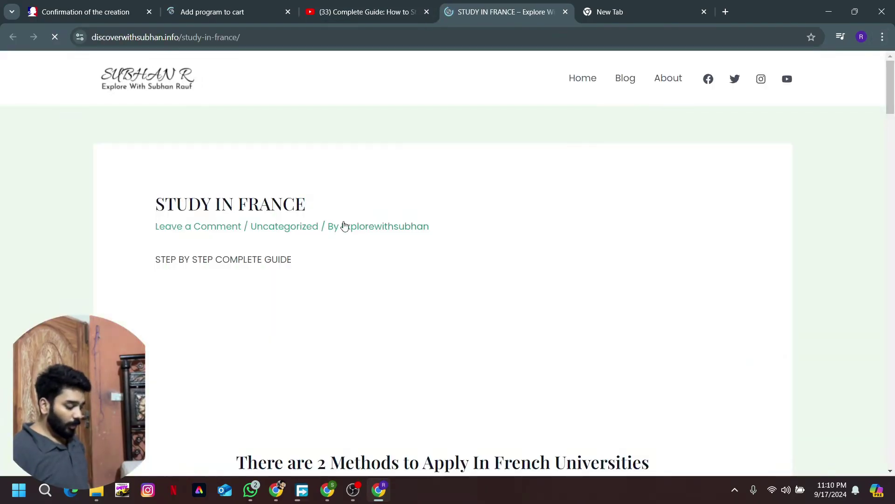
{"action": "scroll", "coordinate": [344, 226], "scroll_direction": "down", "scroll_amount": 4}
{"action": "scroll", "coordinate": [344, 225], "scroll_direction": "down", "scroll_amount": 10}
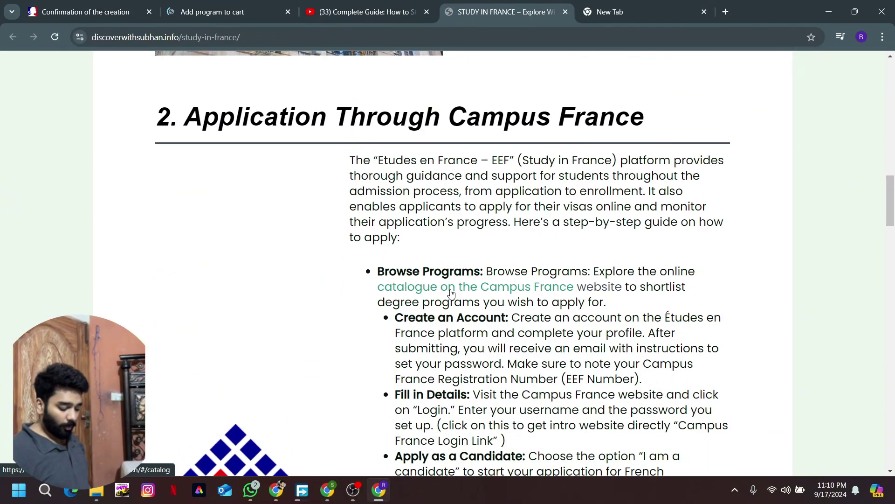
{"action": "right_click", "coordinate": [451, 292]}
{"action": "left_click", "coordinate": [492, 301]}
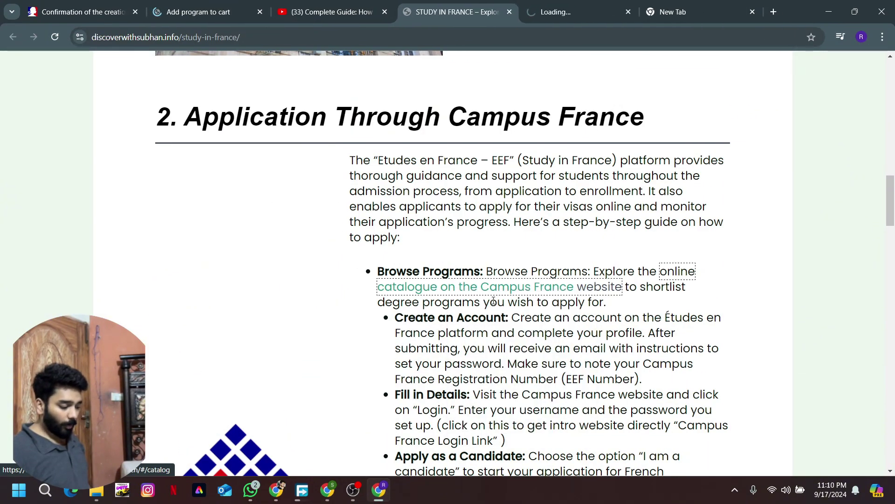
{"action": "left_click", "coordinate": [591, 4]}
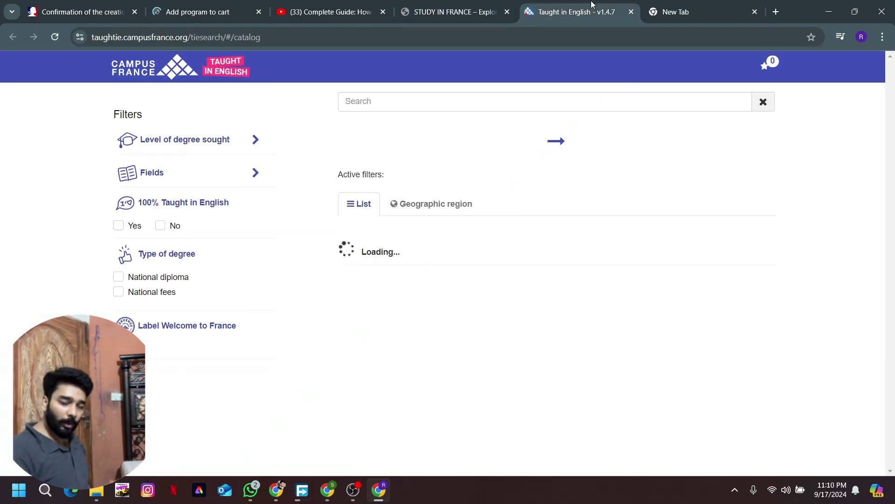
- Filter the catalogue to Master 2 programs in Business and Management that are 100% taught in English
{"action": "left_click", "coordinate": [205, 144]}
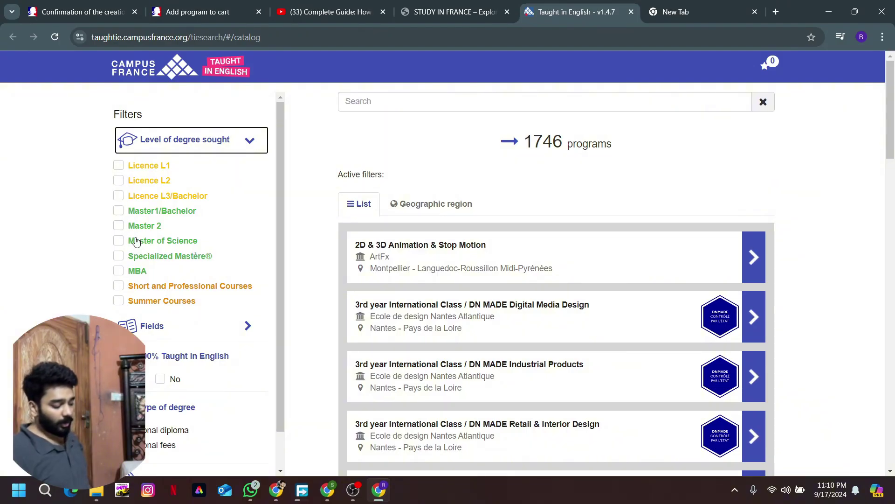
{"action": "left_click", "coordinate": [119, 225]}
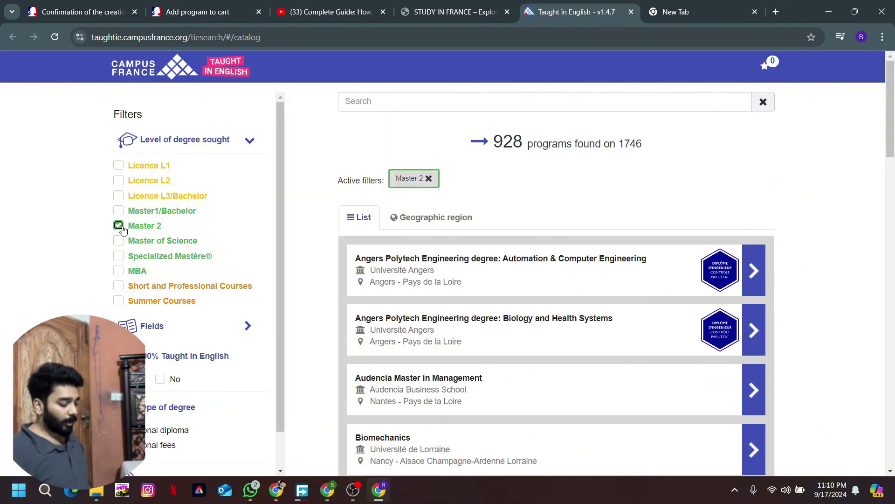
{"action": "scroll", "coordinate": [124, 228], "scroll_direction": "down", "scroll_amount": 1}
{"action": "left_click", "coordinate": [173, 288]}
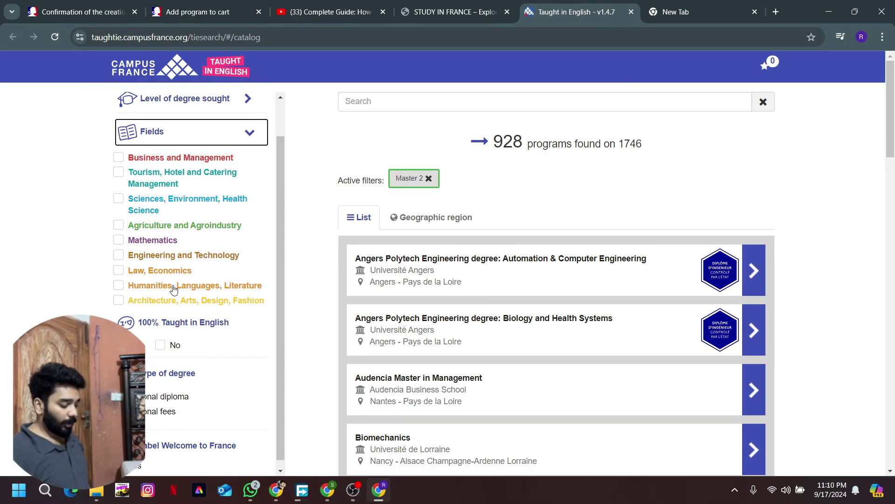
{"action": "left_click", "coordinate": [137, 176]}
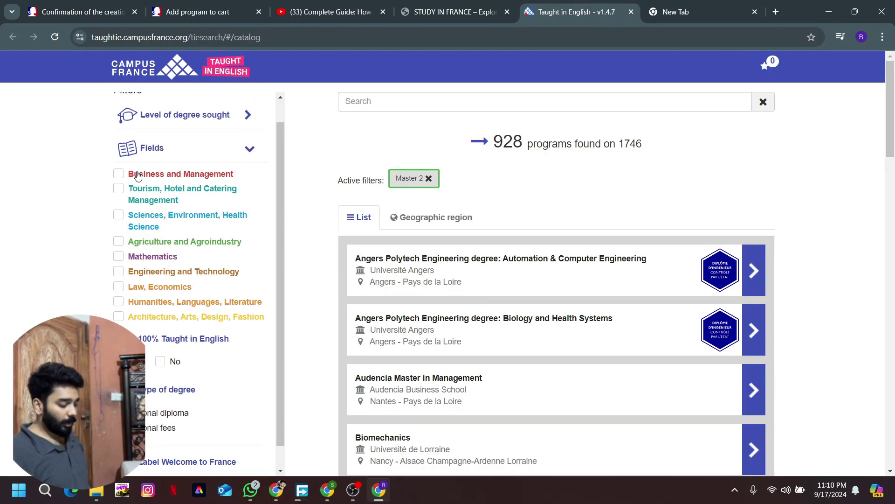
{"action": "scroll", "coordinate": [125, 320], "scroll_direction": "down", "scroll_amount": 1}
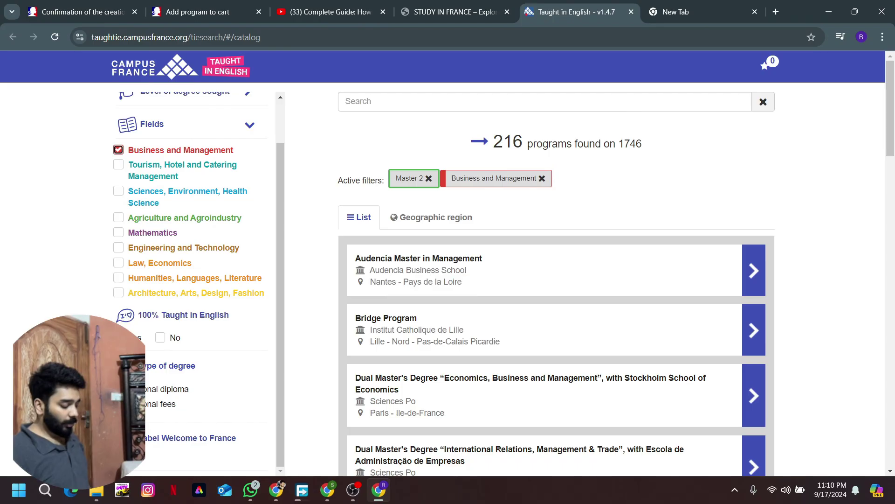
{"action": "left_click", "coordinate": [122, 337]}
- Look through the filtered program list and open the Audencia Master in Management program
{"action": "scroll", "coordinate": [372, 304], "scroll_direction": "down", "scroll_amount": 2}
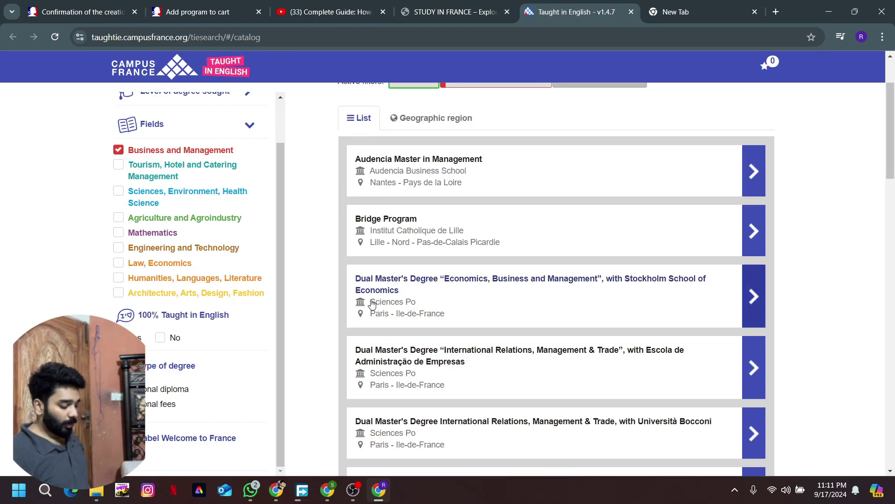
{"action": "scroll", "coordinate": [373, 304], "scroll_direction": "down", "scroll_amount": 4}
{"action": "scroll", "coordinate": [372, 303], "scroll_direction": "up", "scroll_amount": 6}
{"action": "scroll", "coordinate": [372, 303], "scroll_direction": "down", "scroll_amount": 20}
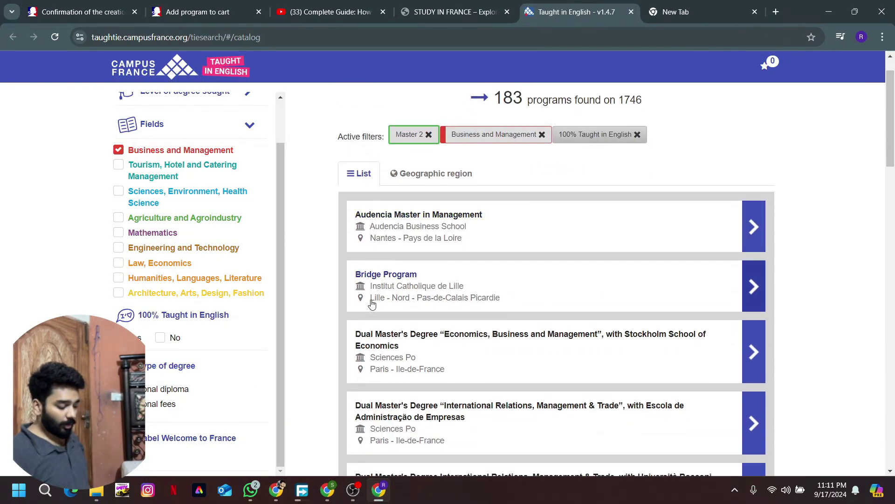
{"action": "scroll", "coordinate": [372, 304], "scroll_direction": "up", "scroll_amount": 6}
{"action": "scroll", "coordinate": [372, 304], "scroll_direction": "up", "scroll_amount": 10}
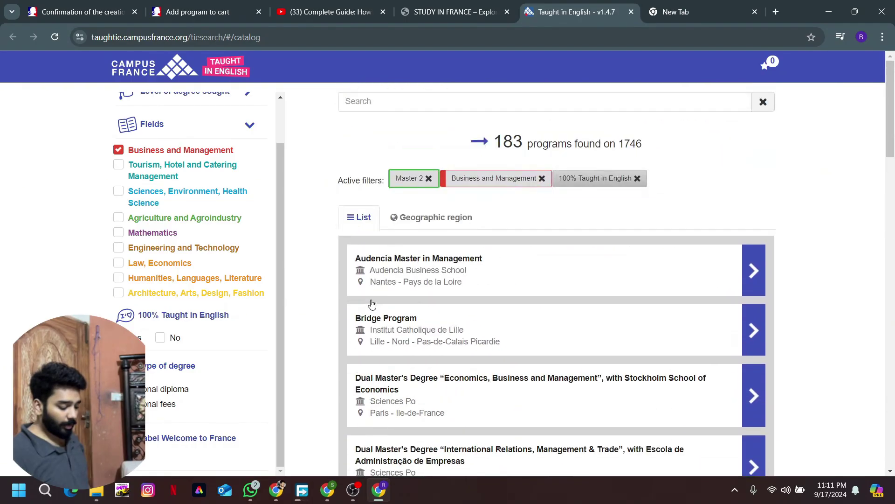
{"action": "left_click", "coordinate": [755, 275]}
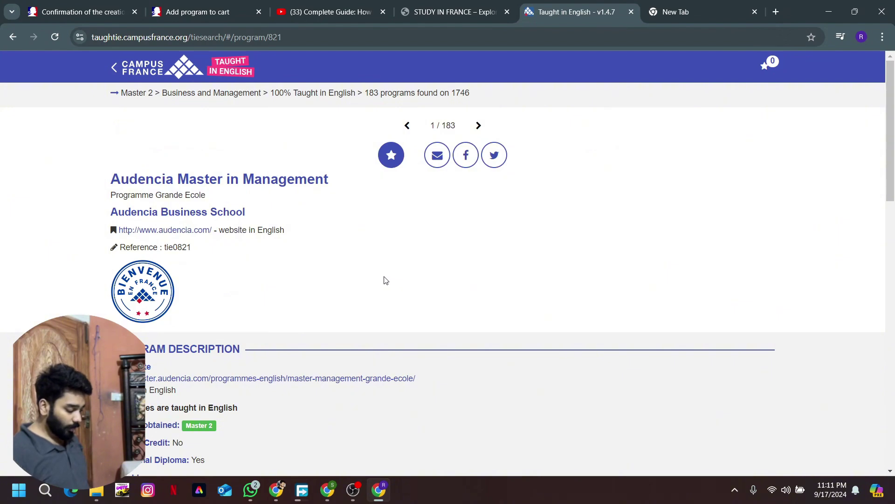
- Examine the program's description, admission requirements, language proficiency rules, objectives and tuition fees
{"action": "scroll", "coordinate": [222, 266], "scroll_direction": "down", "scroll_amount": 2}
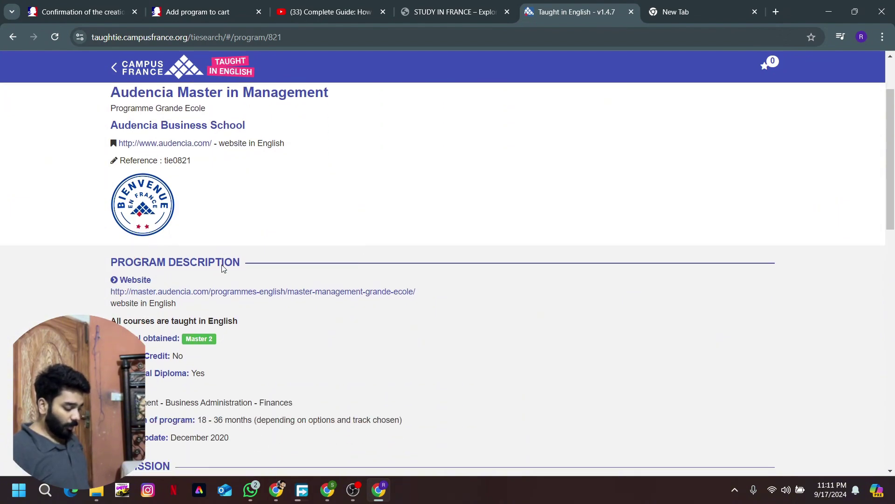
{"action": "scroll", "coordinate": [223, 264], "scroll_direction": "down", "scroll_amount": 2}
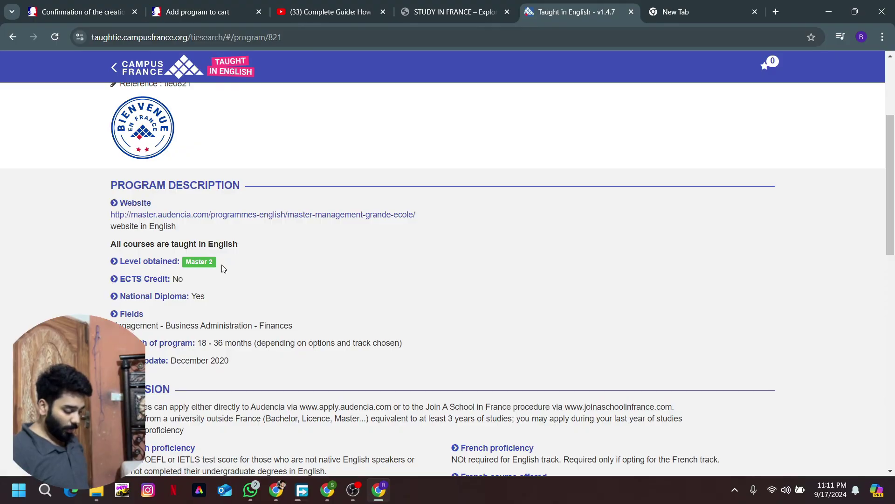
{"action": "scroll", "coordinate": [223, 267], "scroll_direction": "down", "scroll_amount": 3}
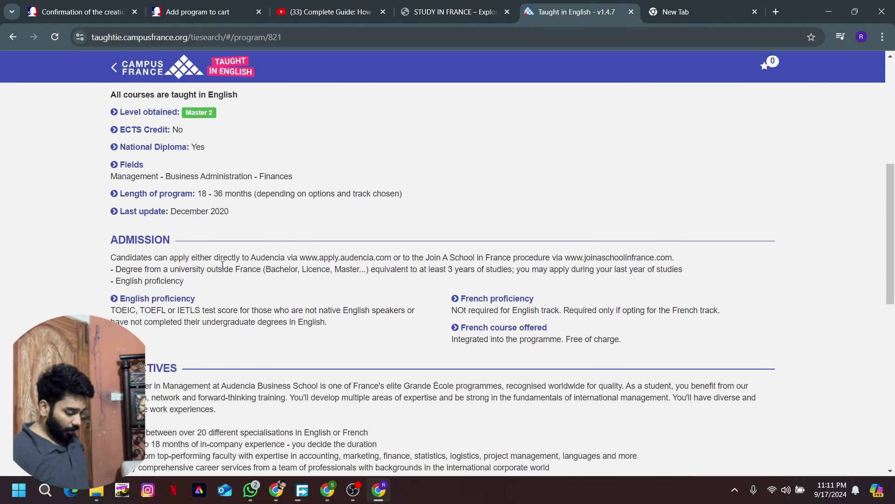
{"action": "scroll", "coordinate": [222, 264], "scroll_direction": "down", "scroll_amount": 1}
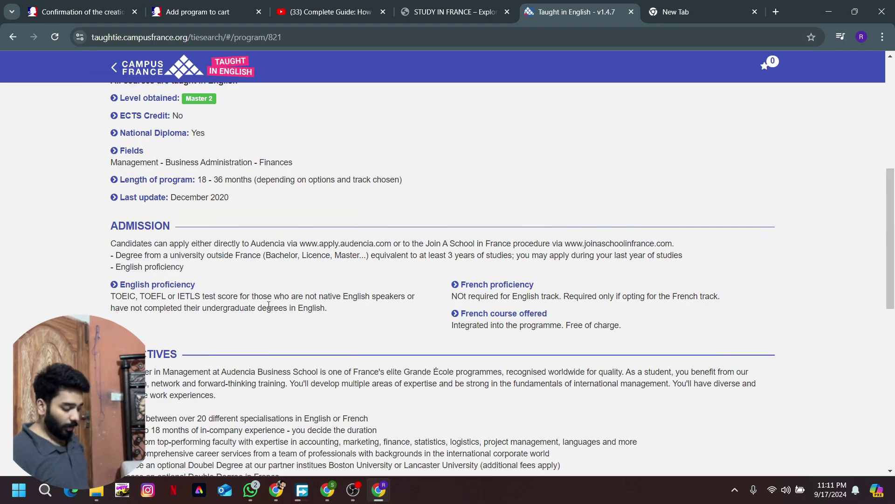
{"action": "scroll", "coordinate": [269, 305], "scroll_direction": "down", "scroll_amount": 1}
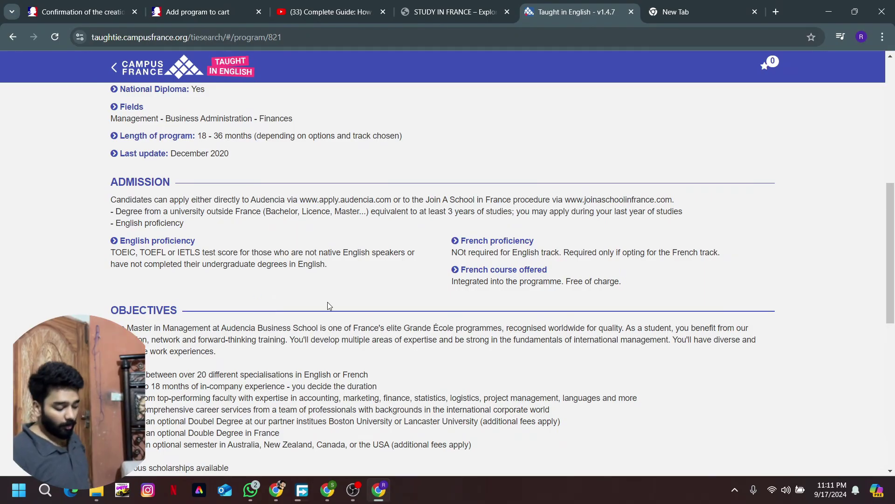
{"action": "scroll", "coordinate": [182, 326], "scroll_direction": "down", "scroll_amount": 6}
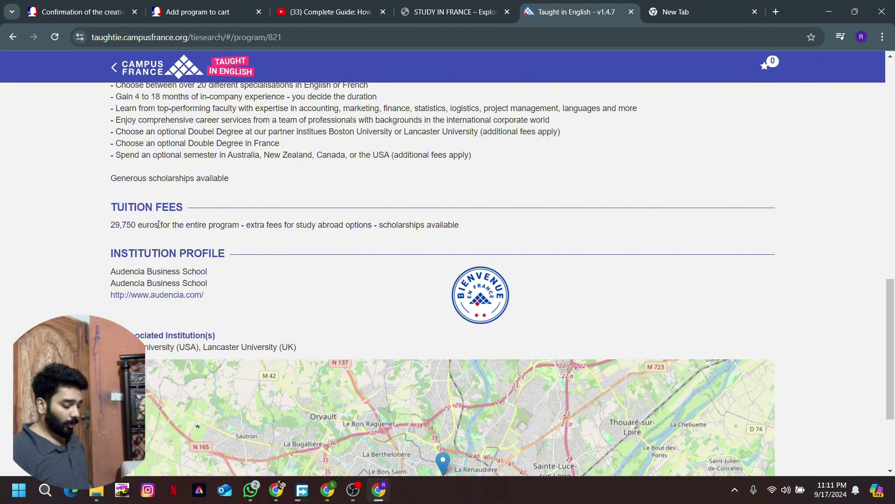
{"action": "scroll", "coordinate": [158, 224], "scroll_direction": "up", "scroll_amount": 1}
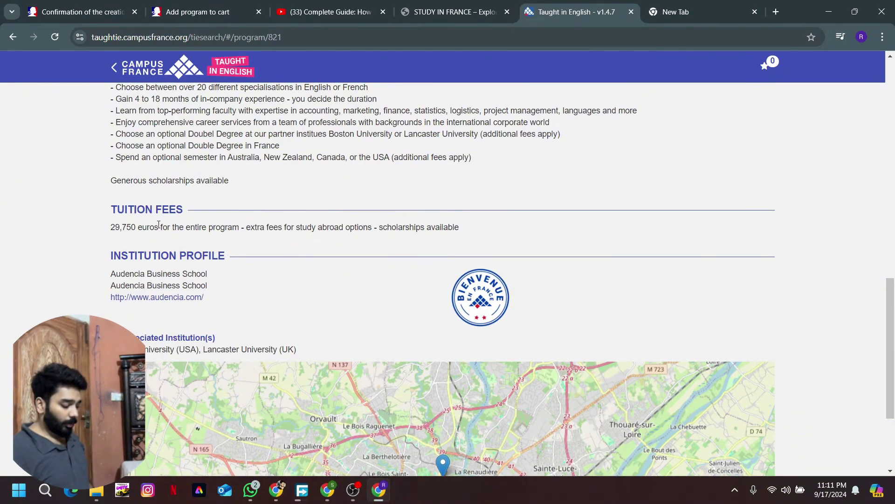
{"action": "scroll", "coordinate": [158, 226], "scroll_direction": "up", "scroll_amount": 1}
{"action": "scroll", "coordinate": [159, 226], "scroll_direction": "up", "scroll_amount": 14}
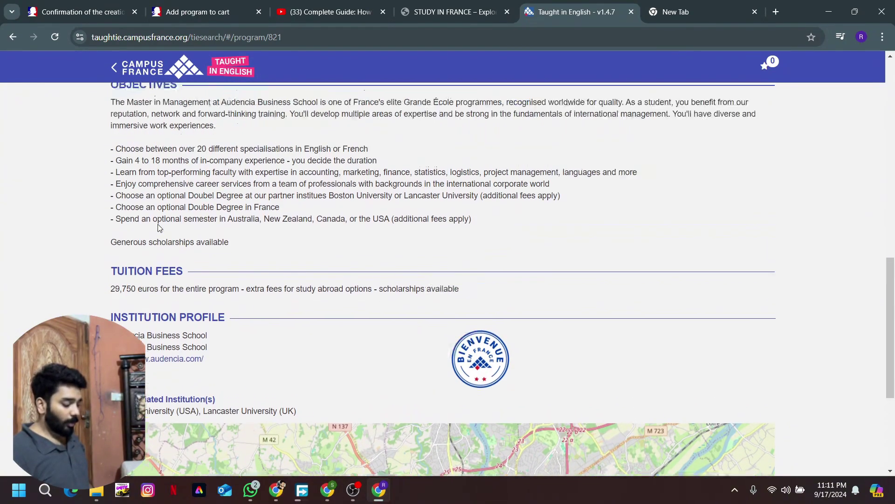
- Return to the filtered catalogue list and look through further master's programs
{"action": "left_click", "coordinate": [13, 37]}
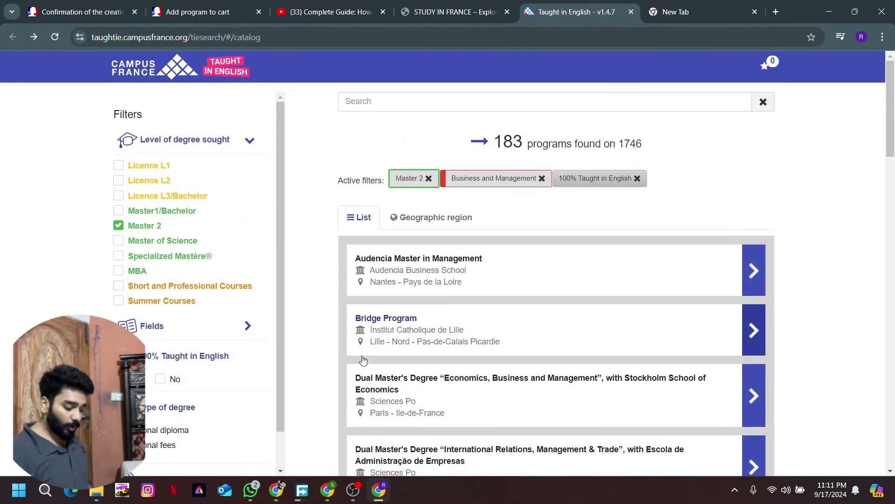
{"action": "scroll", "coordinate": [363, 360], "scroll_direction": "down", "scroll_amount": 5}
{"action": "scroll", "coordinate": [363, 360], "scroll_direction": "down", "scroll_amount": 2}
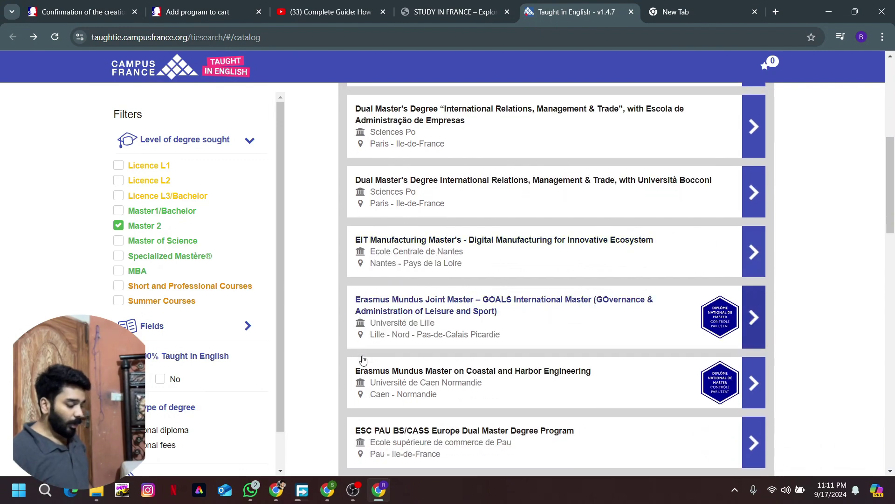
- Switch to the Add program to cart page, try the other program type options, and settle on All other programs
{"action": "left_click", "coordinate": [247, 4]}
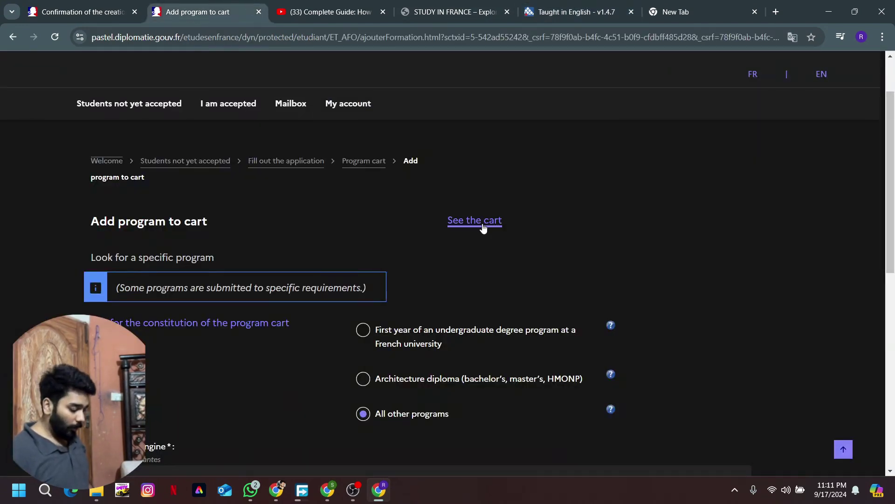
{"action": "scroll", "coordinate": [341, 325], "scroll_direction": "down", "scroll_amount": 2}
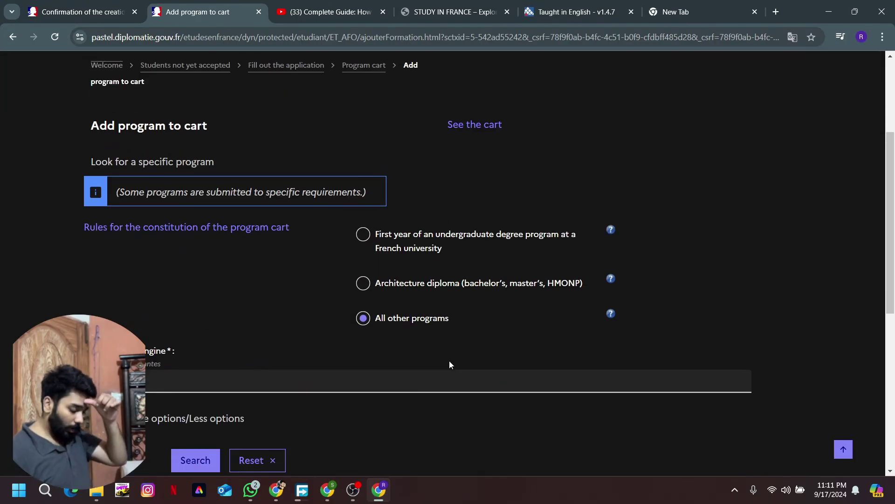
{"action": "left_click", "coordinate": [375, 287]}
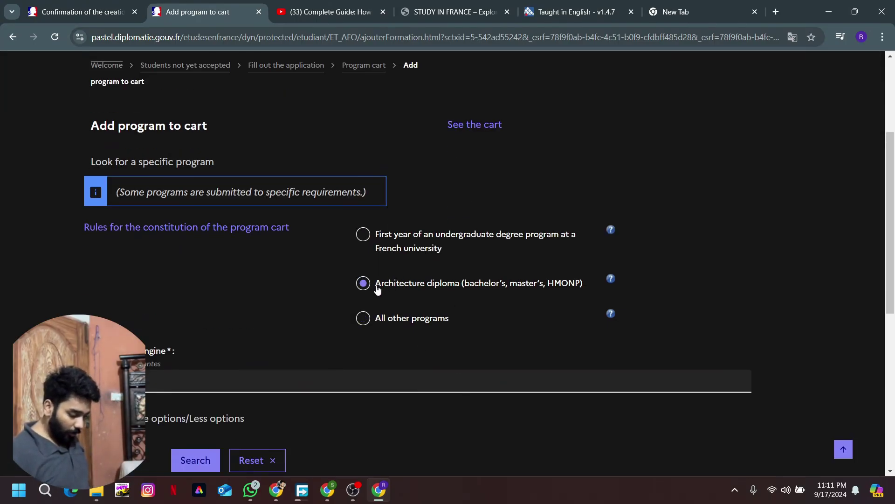
{"action": "left_click", "coordinate": [369, 238]}
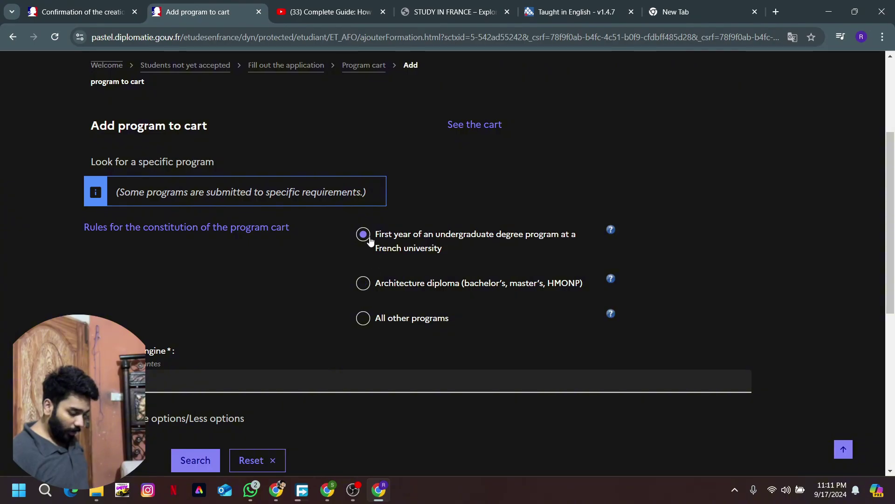
{"action": "left_click", "coordinate": [364, 286]}
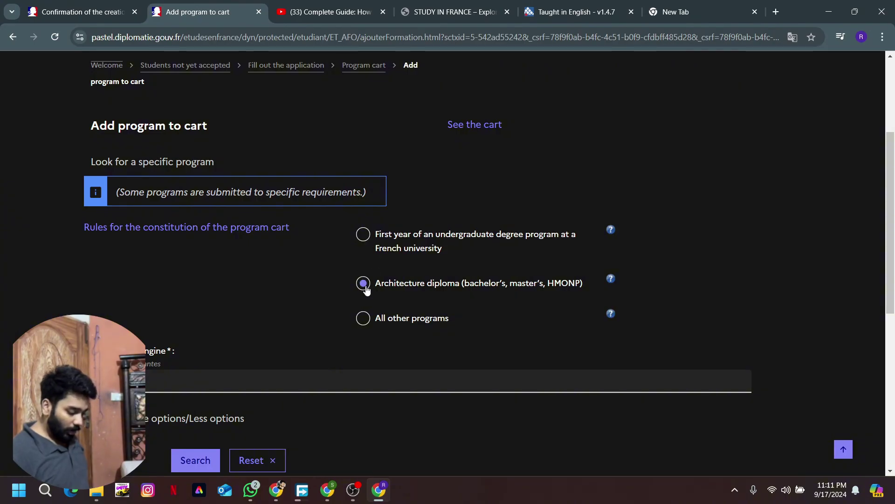
{"action": "left_click", "coordinate": [363, 320]}
- Search the program search engine for "Business"
{"action": "scroll", "coordinate": [167, 388], "scroll_direction": "down", "scroll_amount": 3}
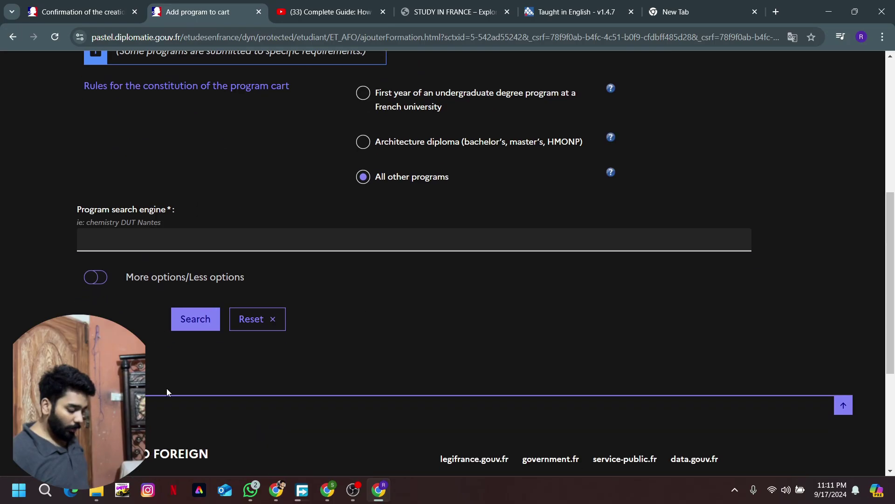
{"action": "left_click", "coordinate": [237, 249]}
{"action": "type", "text": "Bu"}
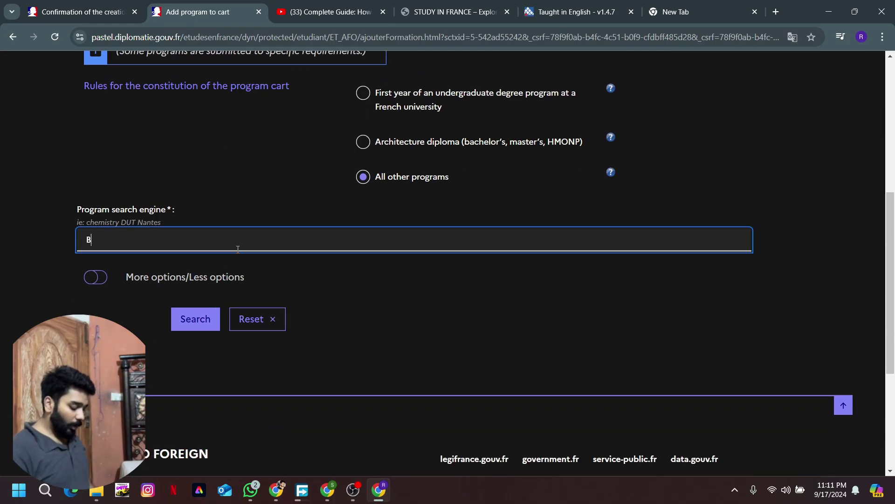
{"action": "key", "text": "BackSpace"}
{"action": "key", "text": "BackSpace"}
{"action": "type", "text": "M"}
{"action": "key", "text": "BackSpace"}
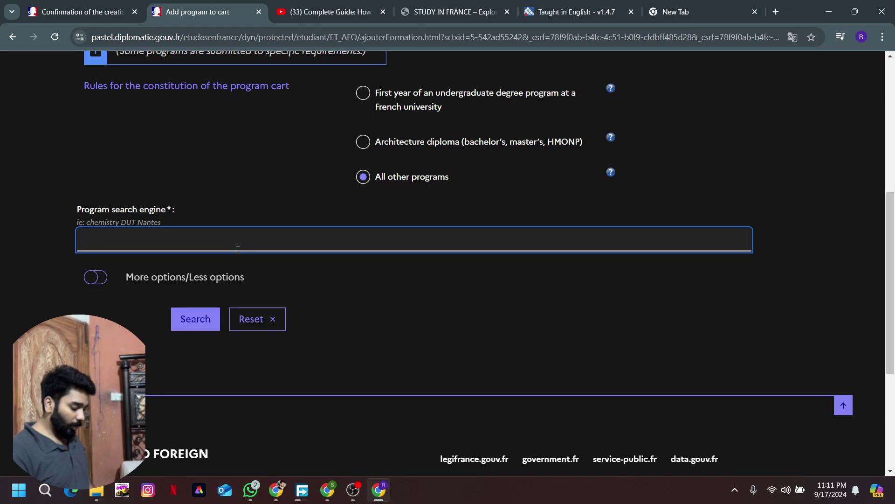
{"action": "type", "text": "Busi"}
{"action": "key", "text": "BackSpace"}
{"action": "type", "text": "iness"}
{"action": "key", "text": "Return"}
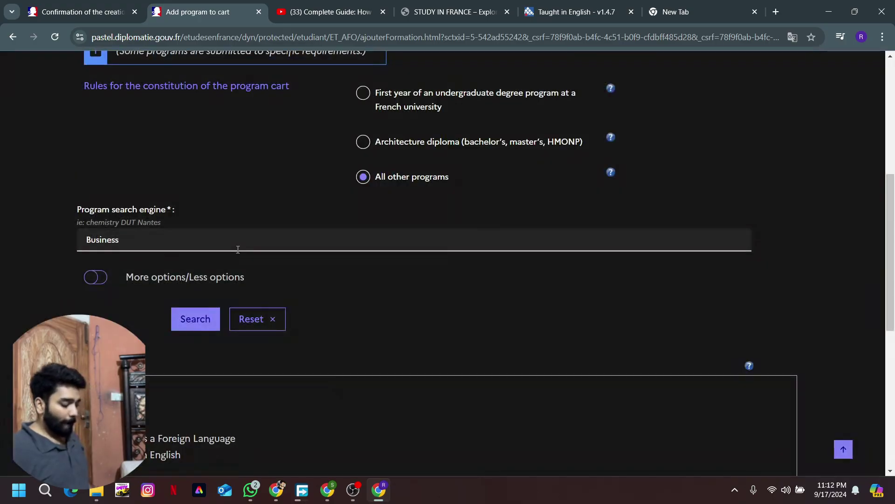
- Expand the Bachelor category under Taught In English and look through its programs
{"action": "scroll", "coordinate": [452, 319], "scroll_direction": "down", "scroll_amount": 6}
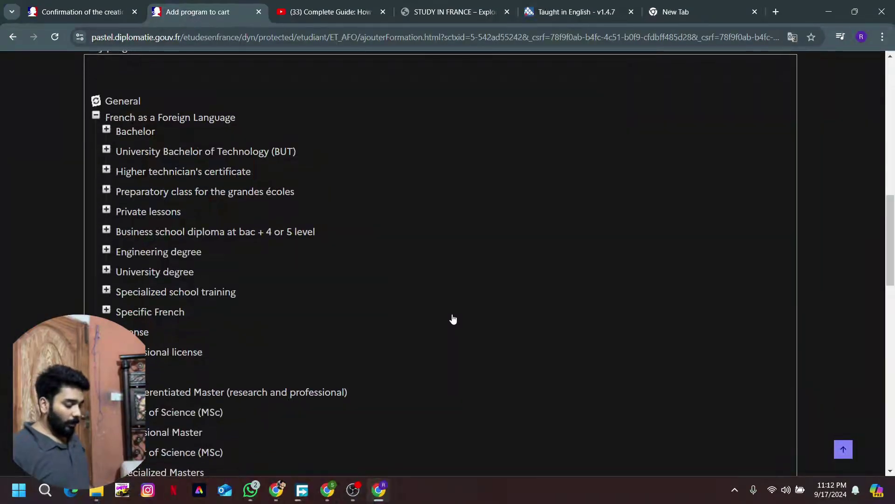
{"action": "scroll", "coordinate": [452, 319], "scroll_direction": "down", "scroll_amount": 2}
{"action": "scroll", "coordinate": [453, 319], "scroll_direction": "down", "scroll_amount": 3}
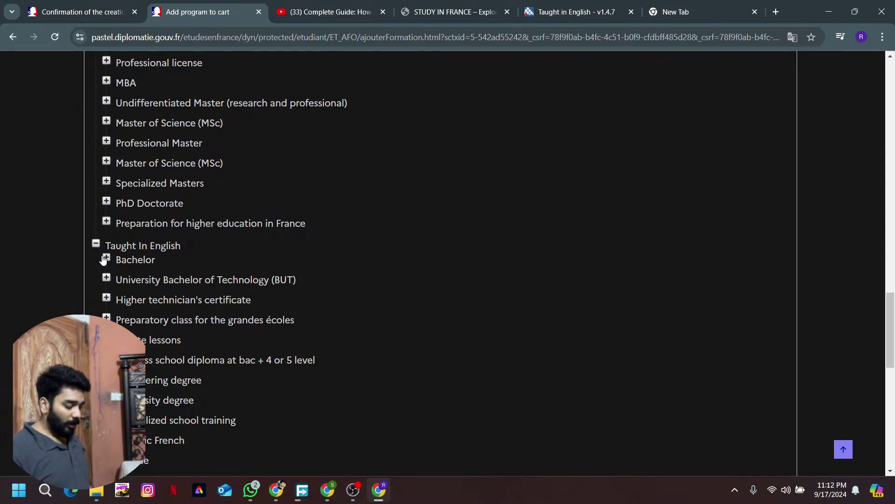
{"action": "left_click", "coordinate": [106, 259]}
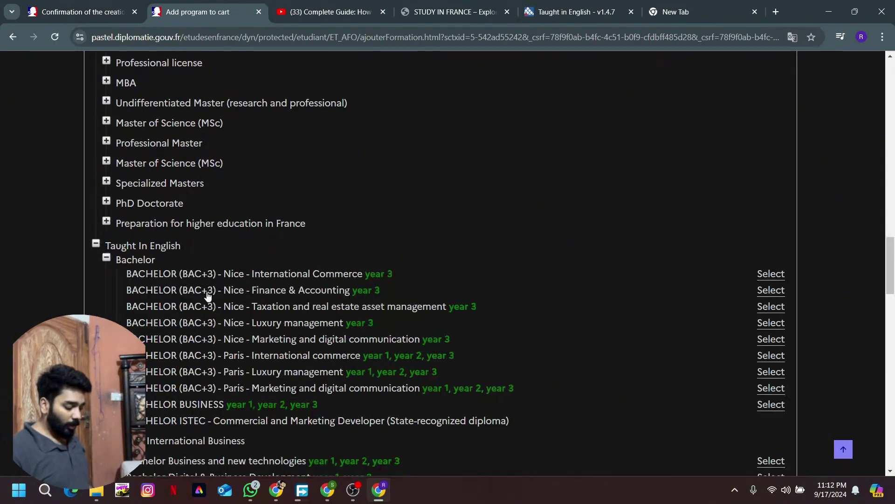
{"action": "scroll", "coordinate": [207, 297], "scroll_direction": "down", "scroll_amount": 2}
{"action": "scroll", "coordinate": [207, 296], "scroll_direction": "down", "scroll_amount": 12}
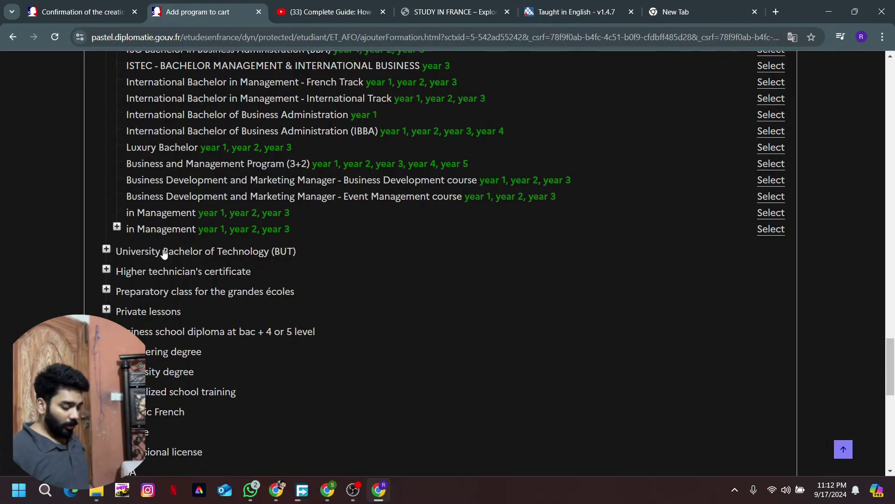
- Expand University Bachelor of Technology (BUT) under Taught In English and check the remaining degree categories down to the master's levels
{"action": "left_click", "coordinate": [106, 252]}
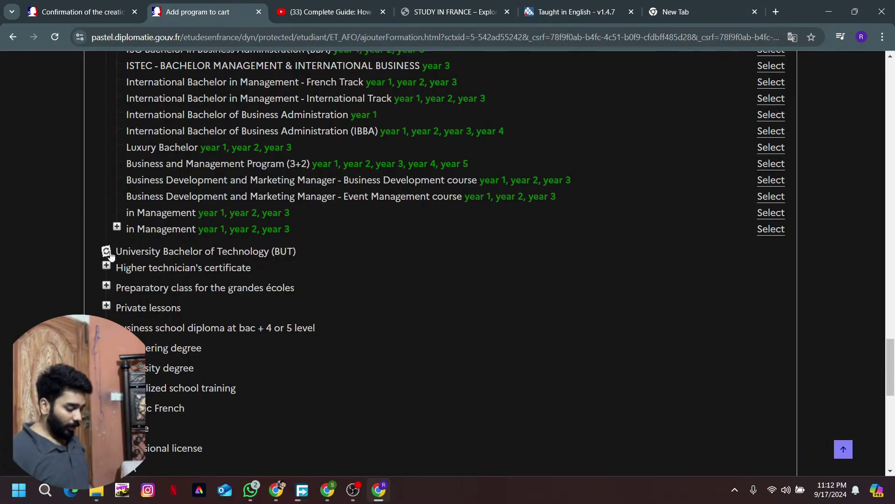
{"action": "scroll", "coordinate": [111, 256], "scroll_direction": "down", "scroll_amount": 4}
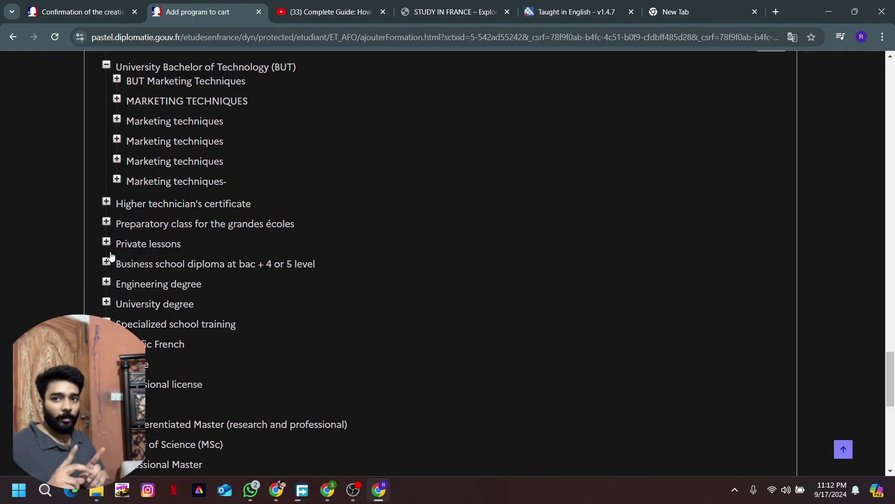
{"action": "scroll", "coordinate": [111, 255], "scroll_direction": "down", "scroll_amount": 4}
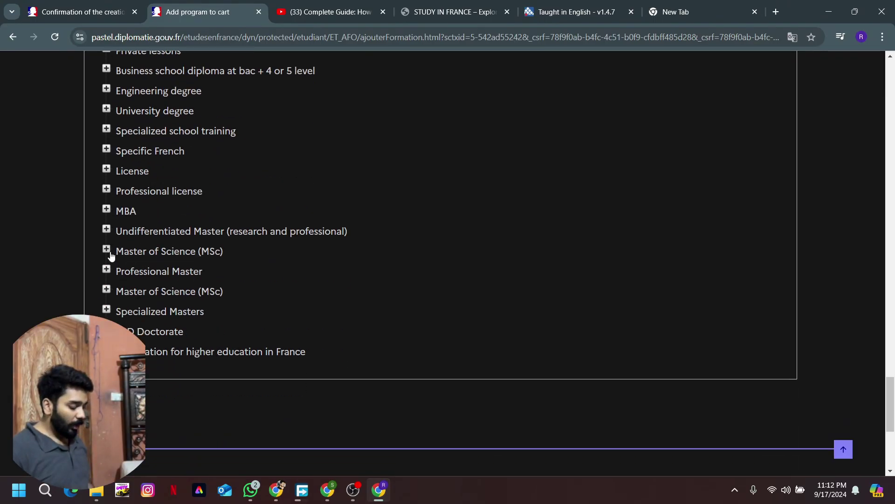
- Expand the MBA category and select Global & Sustainable Business Management at Catholic University of the West, Angers site
{"action": "left_click", "coordinate": [107, 210]}
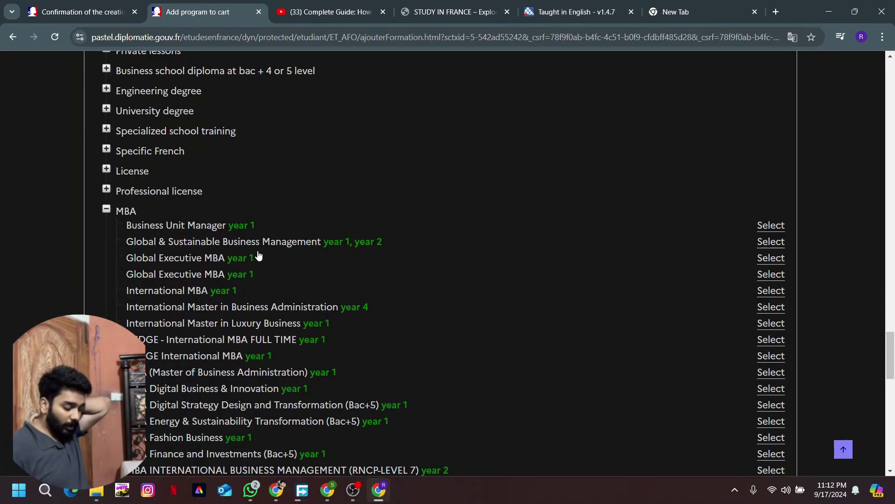
{"action": "left_click", "coordinate": [376, 242]}
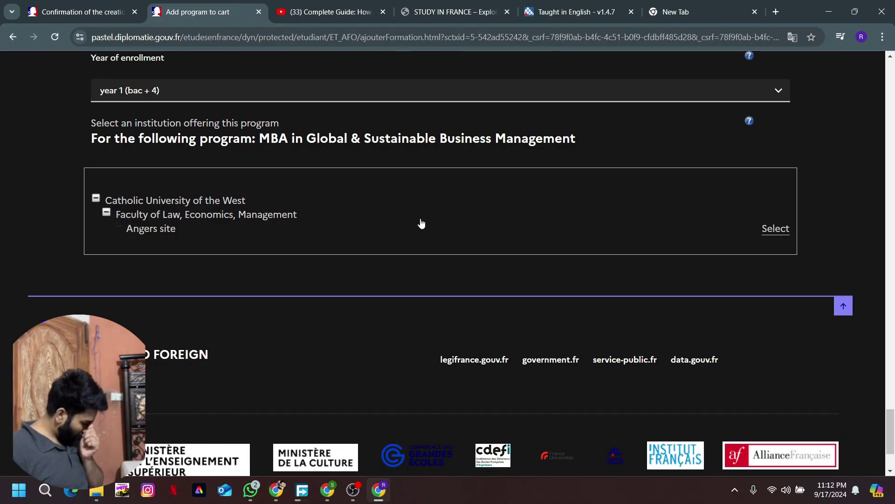
{"action": "left_click", "coordinate": [786, 237]}
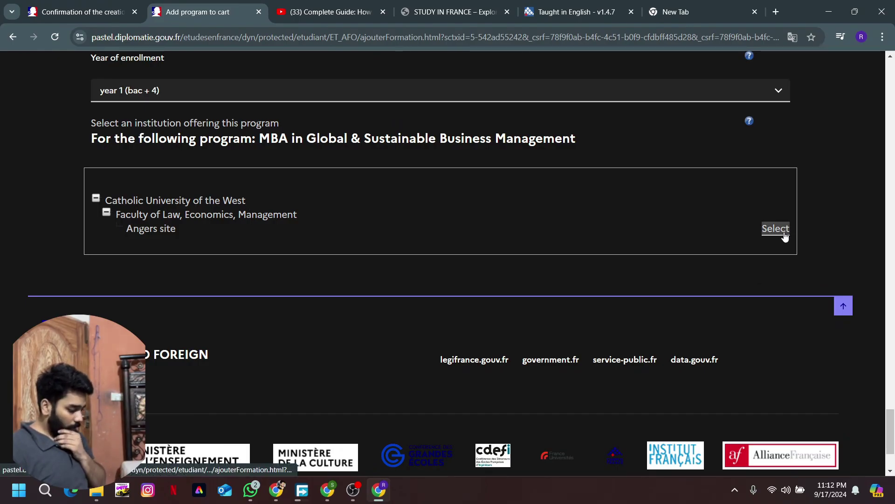
{"action": "scroll", "coordinate": [465, 212], "scroll_direction": "up", "scroll_amount": 3}
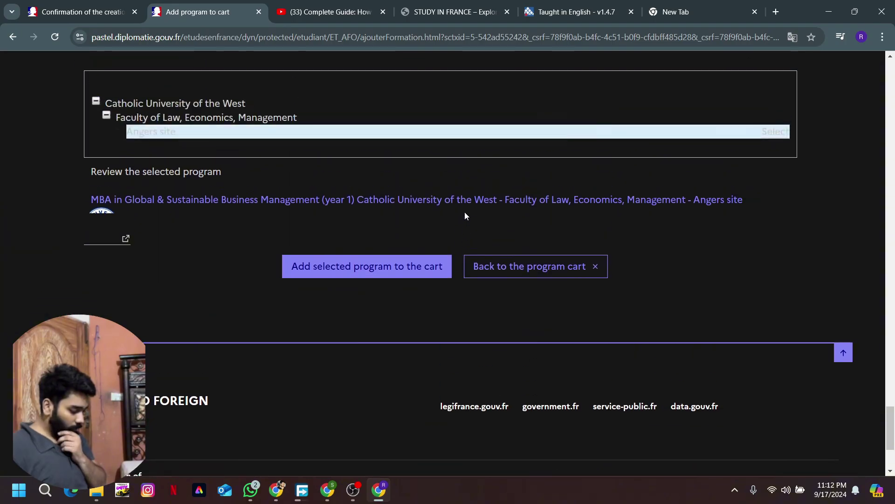
- Open the selected MBA program's information and examine its teaching language, annual cost, contact details and application dates
{"action": "left_click", "coordinate": [435, 200]}
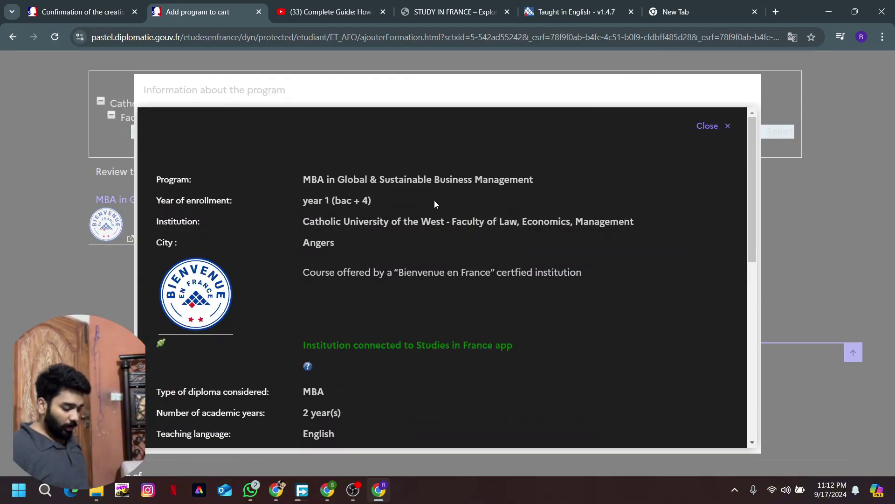
{"action": "scroll", "coordinate": [434, 200], "scroll_direction": "down", "scroll_amount": 2}
{"action": "scroll", "coordinate": [434, 200], "scroll_direction": "down", "scroll_amount": 2}
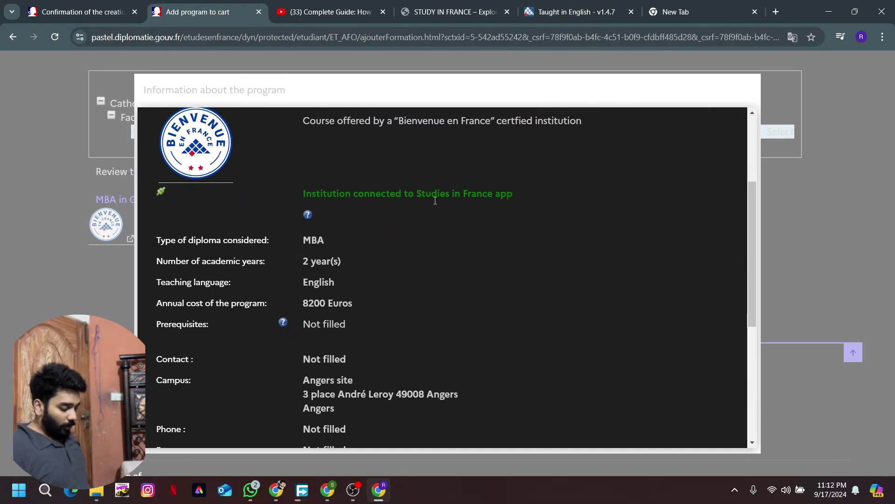
{"action": "scroll", "coordinate": [435, 201], "scroll_direction": "down", "scroll_amount": 1}
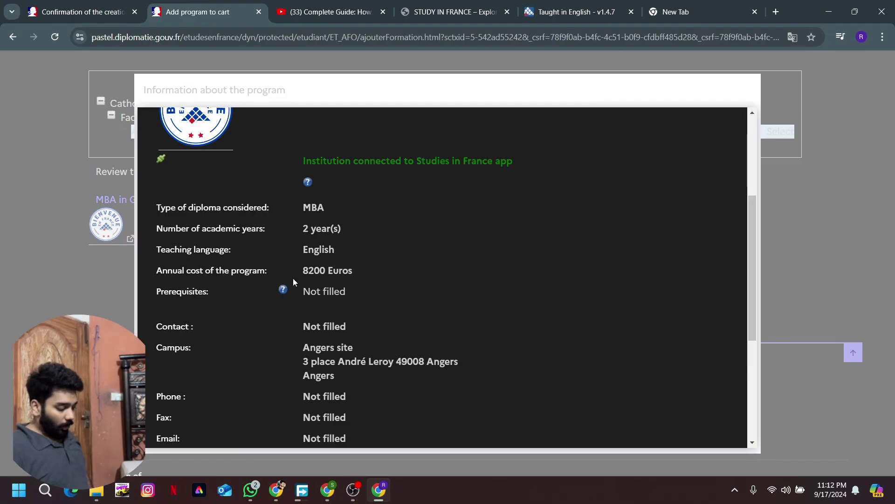
{"action": "triple_click", "coordinate": [329, 272]}
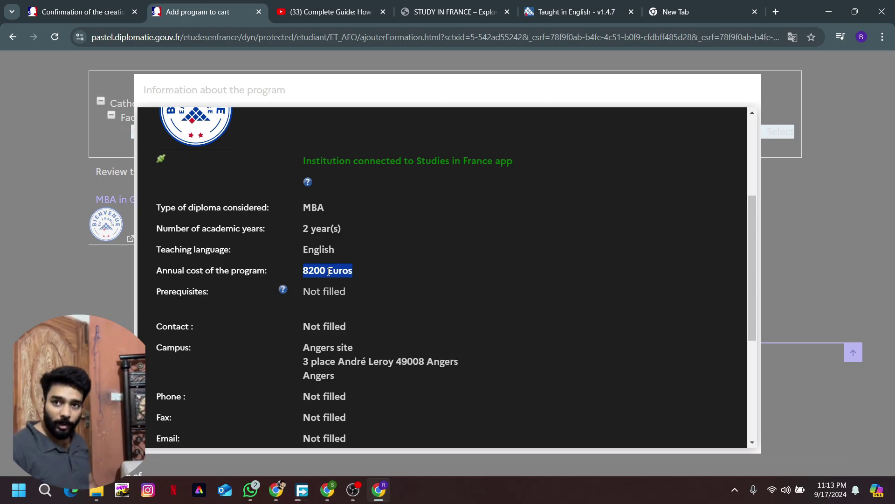
{"action": "scroll", "coordinate": [329, 271], "scroll_direction": "down", "scroll_amount": 1}
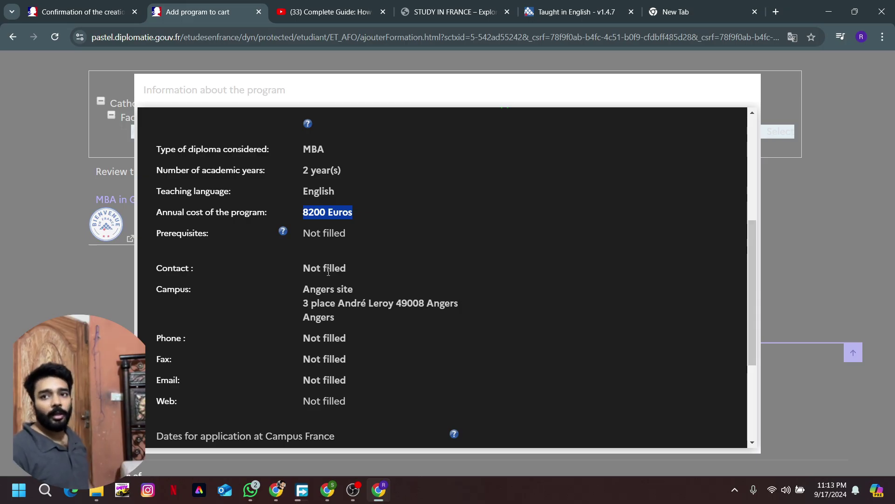
{"action": "scroll", "coordinate": [329, 271], "scroll_direction": "down", "scroll_amount": 3}
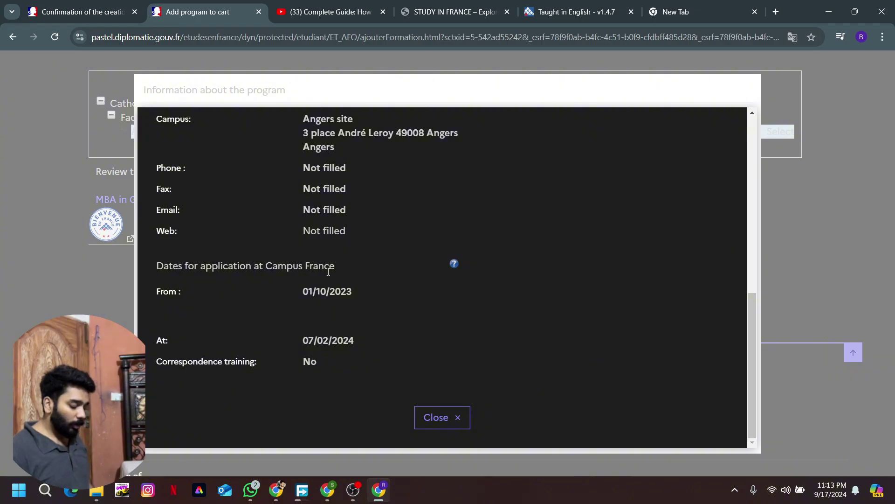
{"action": "left_click", "coordinate": [454, 424]}
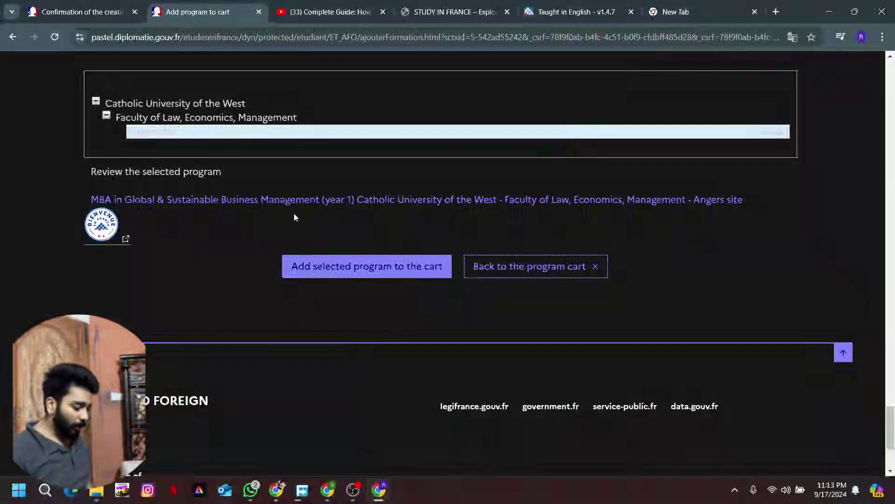
- Return to the program cart without adding the selected MBA, and go back to the Students not yet accepted page
{"action": "scroll", "coordinate": [294, 217], "scroll_direction": "up", "scroll_amount": 10}
{"action": "scroll", "coordinate": [293, 216], "scroll_direction": "down", "scroll_amount": 13}
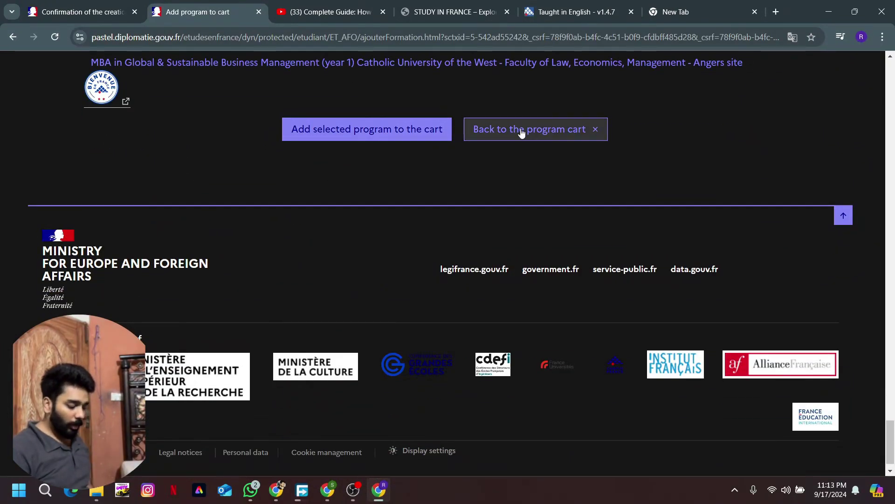
{"action": "left_click", "coordinate": [542, 135]}
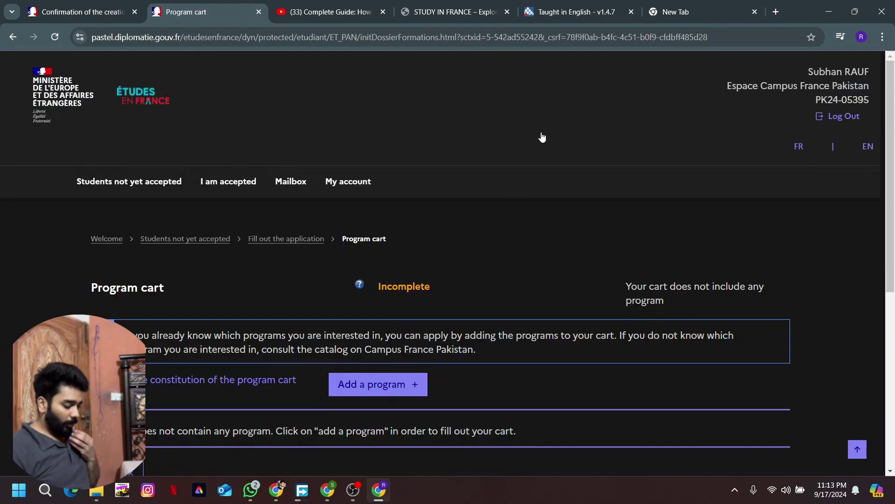
{"action": "scroll", "coordinate": [221, 310], "scroll_direction": "down", "scroll_amount": 5}
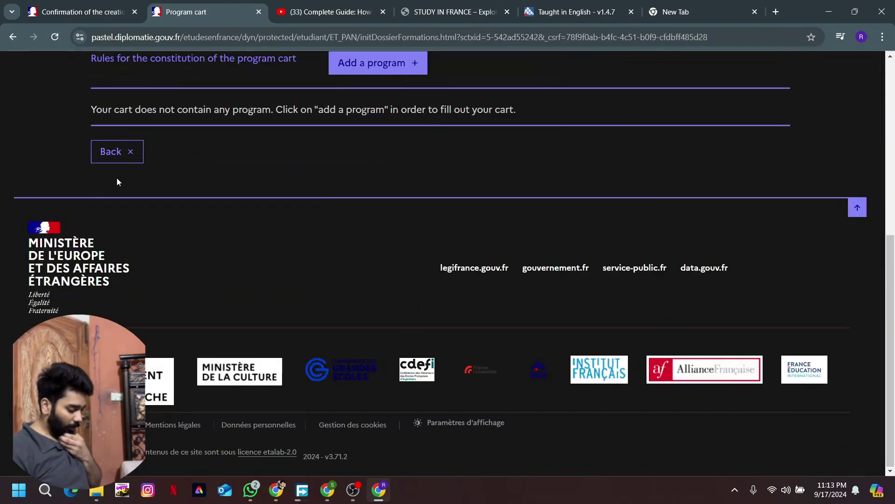
{"action": "left_click", "coordinate": [115, 160]}
- Open Submit the file to Campus France Pakistan under Fill out the application and certify that the statements are true and correct
{"action": "scroll", "coordinate": [116, 163], "scroll_direction": "down", "scroll_amount": 5}
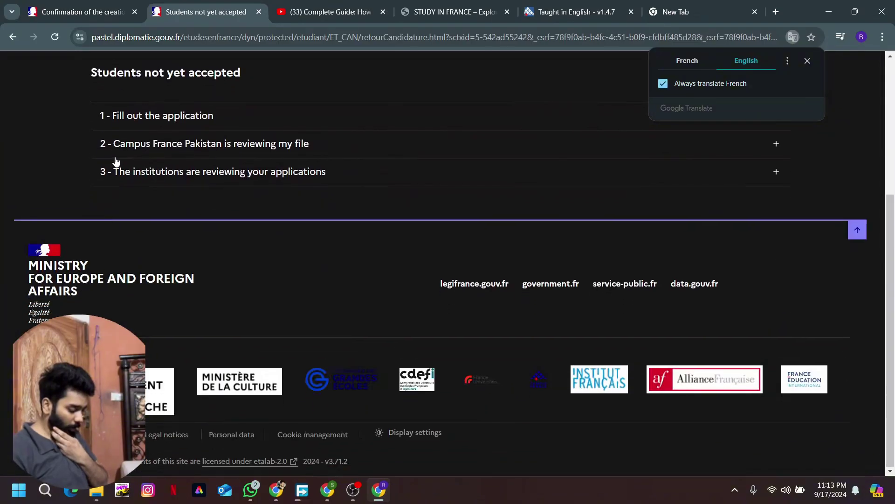
{"action": "left_click", "coordinate": [143, 120]}
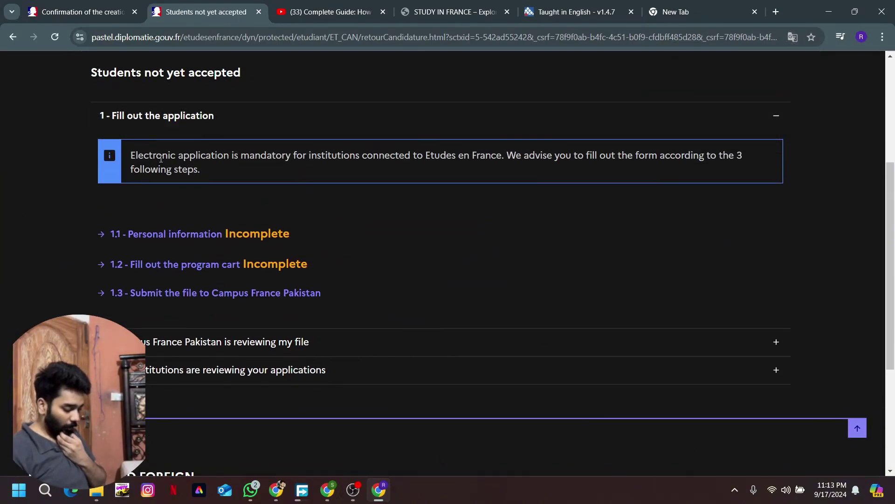
{"action": "left_click", "coordinate": [209, 295]}
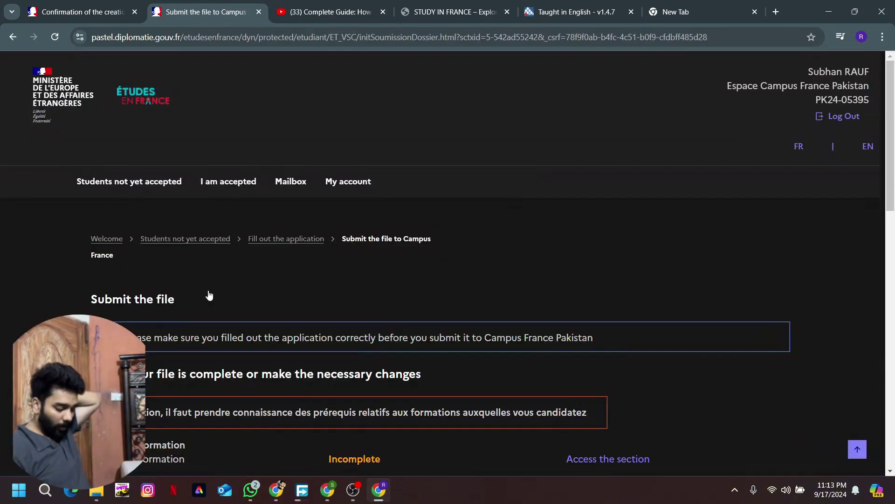
{"action": "scroll", "coordinate": [209, 295], "scroll_direction": "down", "scroll_amount": 2}
{"action": "scroll", "coordinate": [209, 295], "scroll_direction": "down", "scroll_amount": 2}
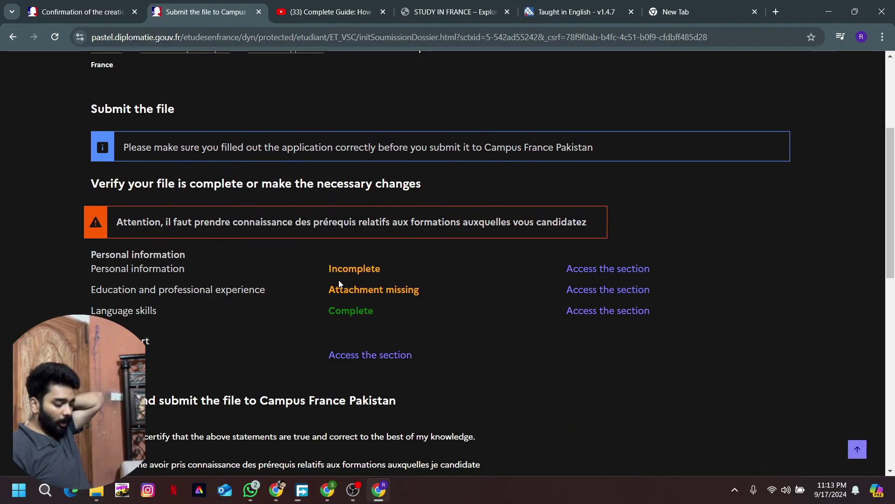
{"action": "scroll", "coordinate": [356, 298], "scroll_direction": "down", "scroll_amount": 3}
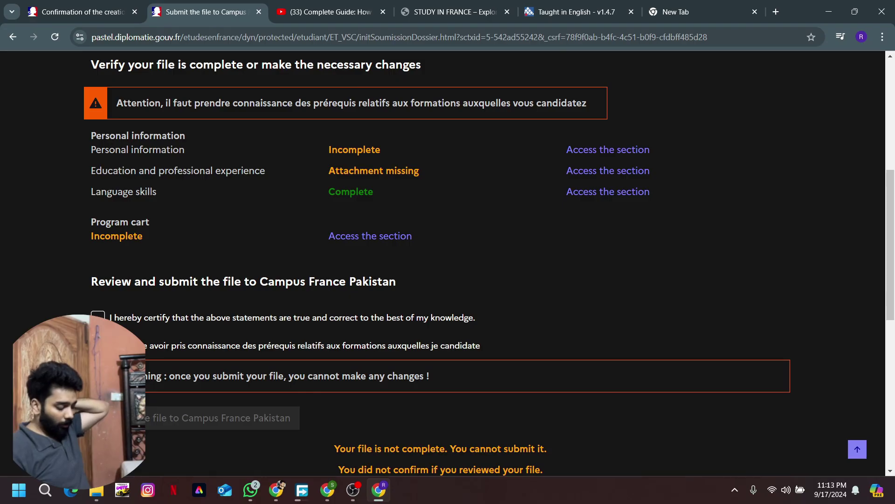
{"action": "left_click", "coordinate": [98, 316]}
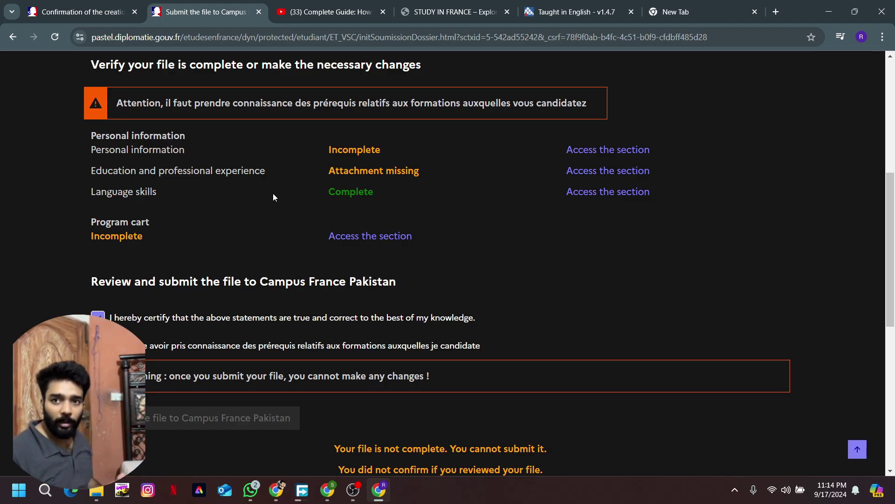
- Switch to the Study in France guide and review the registration fee, bank details and deposit slip instructions
{"action": "left_click", "coordinate": [581, 13]}
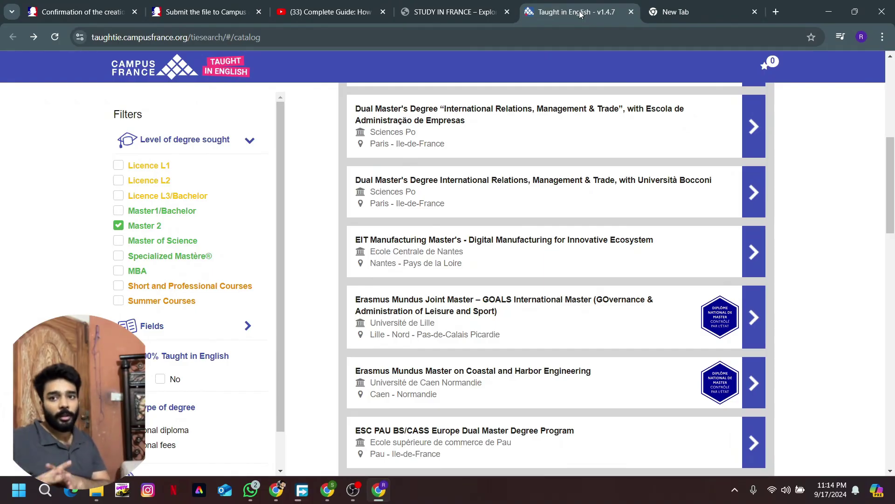
{"action": "left_click", "coordinate": [474, 7]}
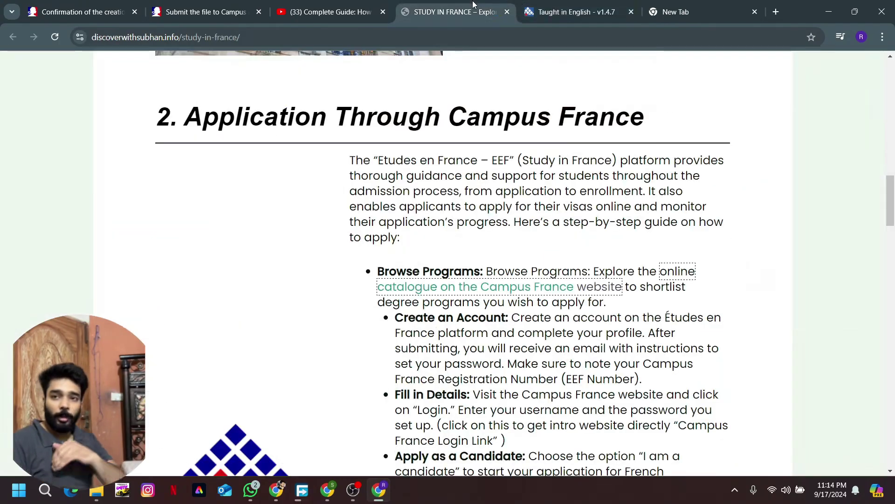
{"action": "scroll", "coordinate": [525, 181], "scroll_direction": "down", "scroll_amount": 15}
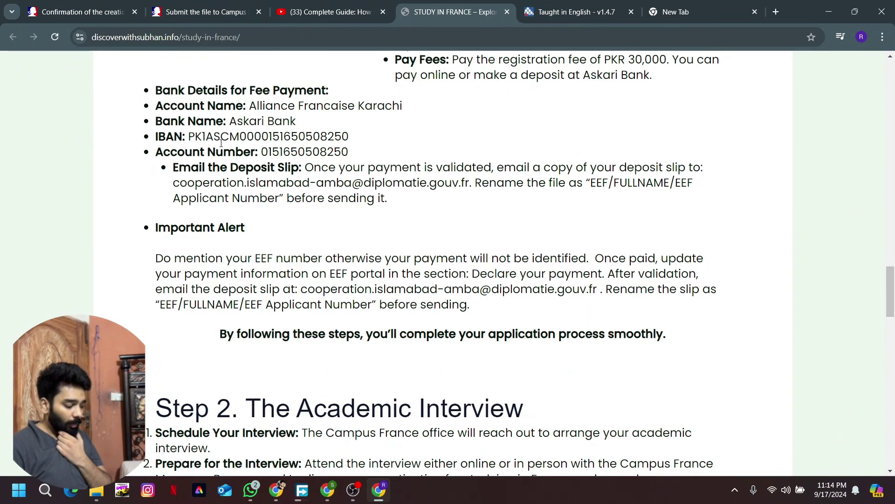
{"action": "triple_click", "coordinate": [221, 138]}
{"action": "double_click", "coordinate": [286, 151]}
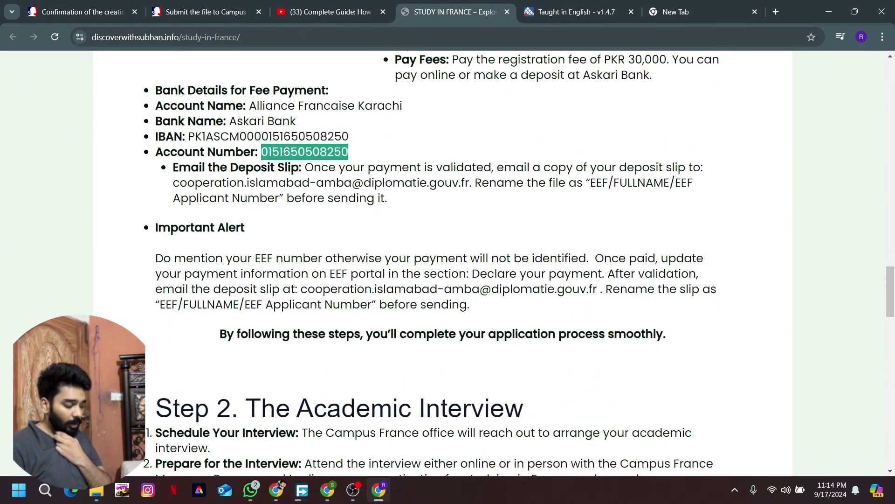
{"action": "scroll", "coordinate": [286, 151], "scroll_direction": "up", "scroll_amount": 2}
{"action": "triple_click", "coordinate": [512, 128]}
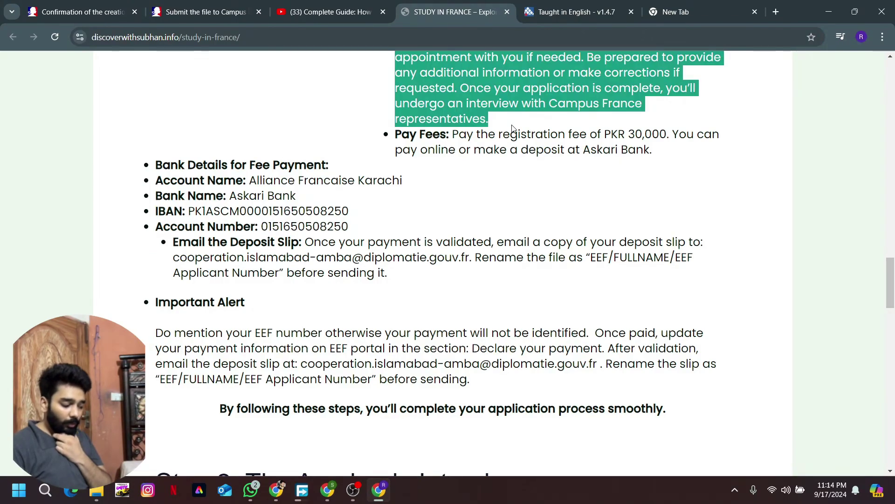
{"action": "left_click", "coordinate": [512, 128]}
{"action": "scroll", "coordinate": [512, 128], "scroll_direction": "down", "scroll_amount": 2}
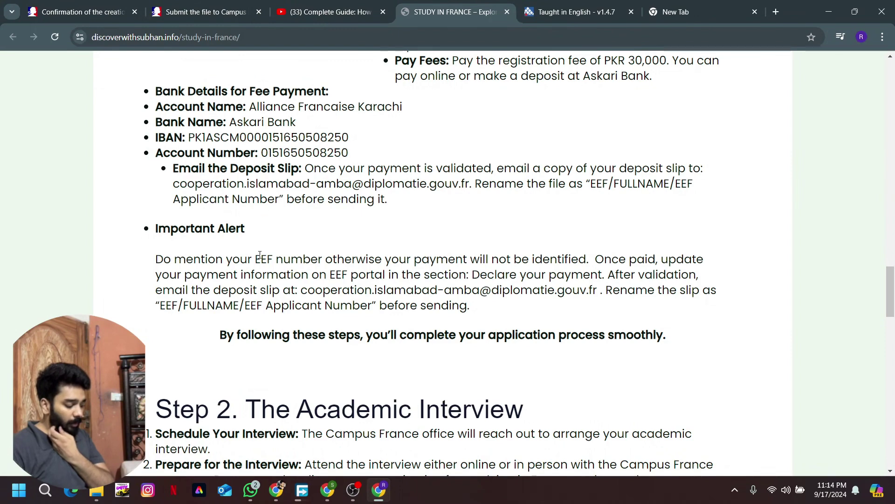
{"action": "scroll", "coordinate": [262, 235], "scroll_direction": "down", "scroll_amount": 1}
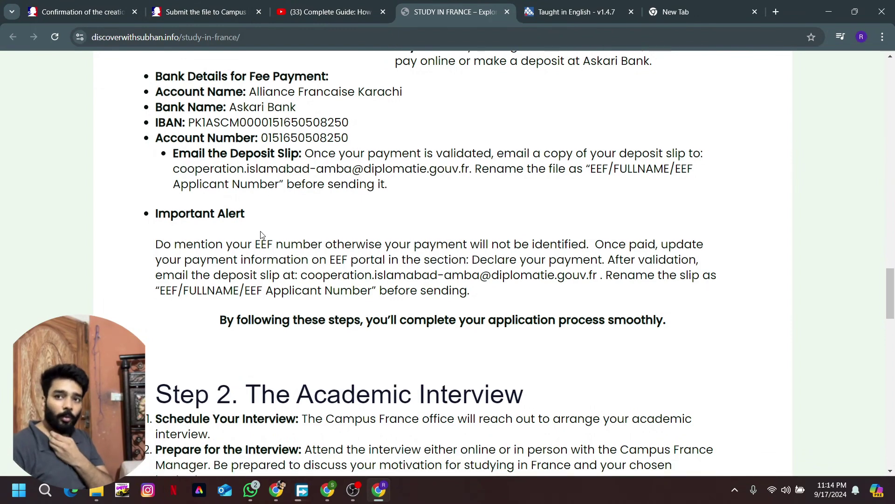
- Read the guide's Academic Interview and Confirmation and Visa Procedure sections, including the appointment instructions for Pakistanis and Indians
{"action": "scroll", "coordinate": [261, 234], "scroll_direction": "down", "scroll_amount": 3}
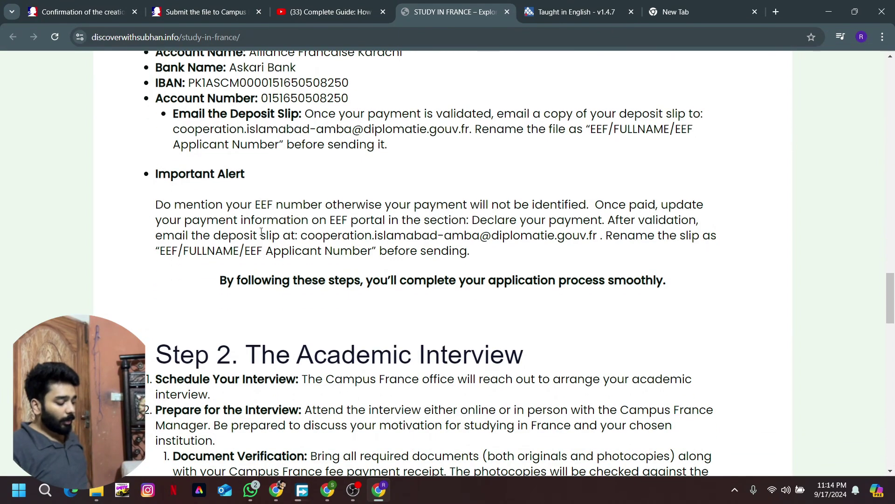
{"action": "scroll", "coordinate": [261, 231], "scroll_direction": "down", "scroll_amount": 3}
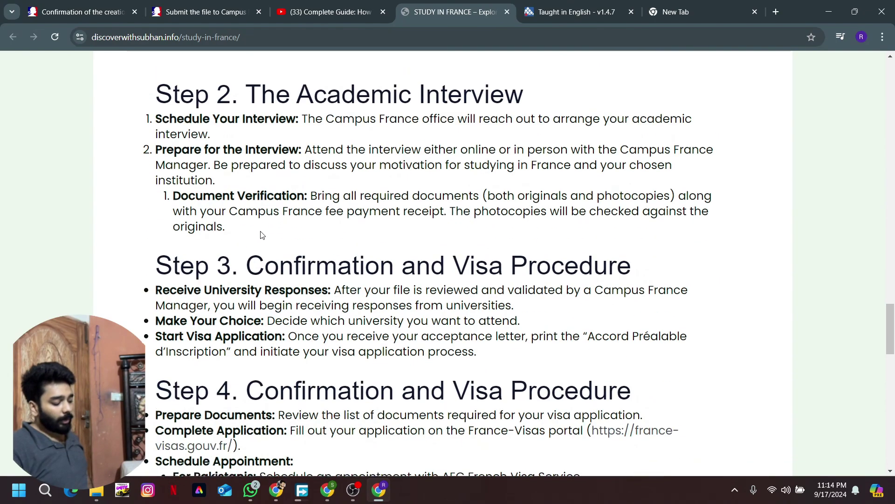
{"action": "scroll", "coordinate": [261, 231], "scroll_direction": "down", "scroll_amount": 1}
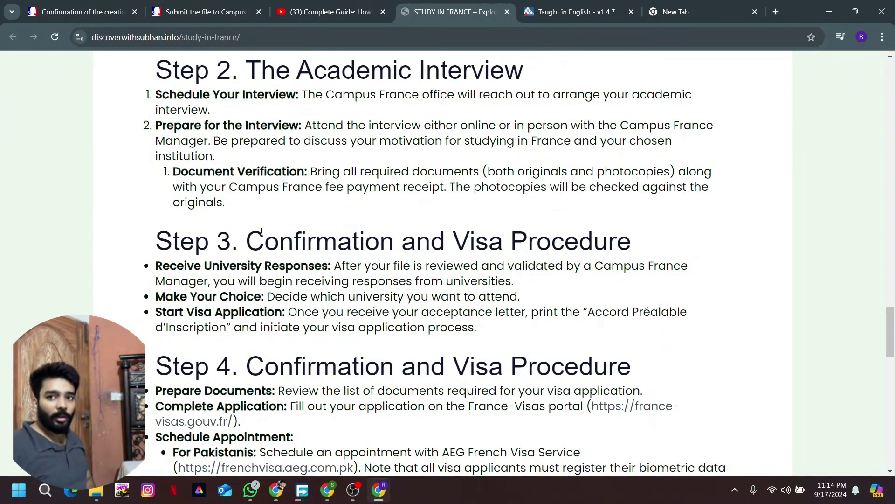
{"action": "scroll", "coordinate": [261, 231], "scroll_direction": "down", "scroll_amount": 5}
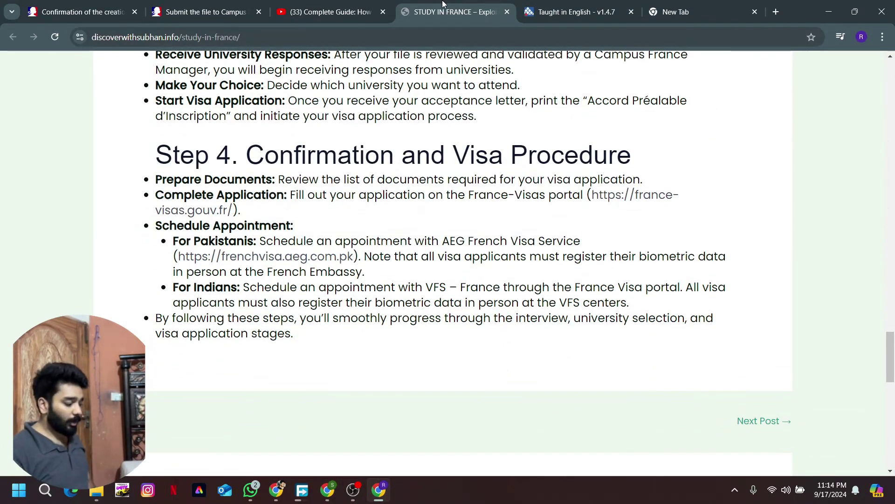
{"action": "left_click", "coordinate": [311, 7]}
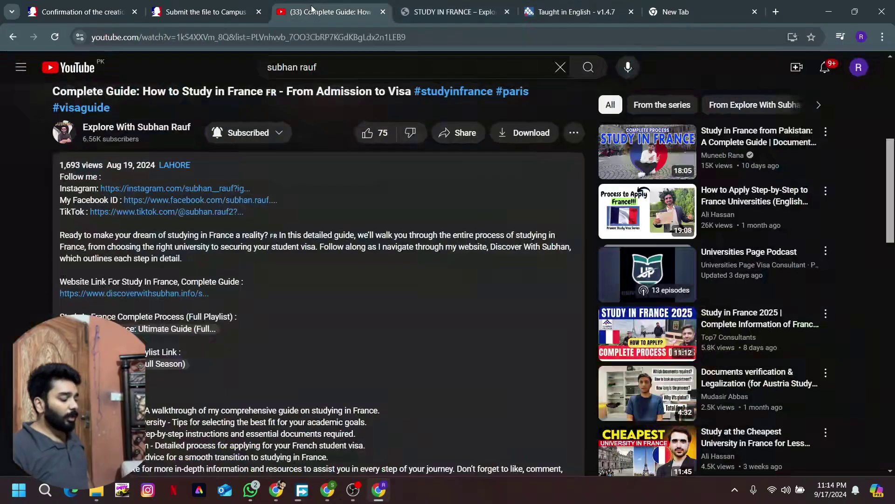
{"action": "left_click", "coordinate": [570, 9]}
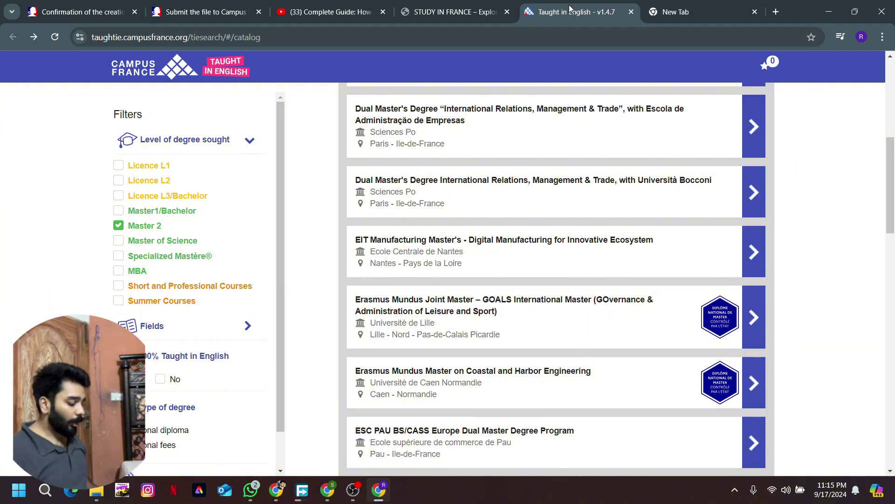
{"action": "left_click", "coordinate": [353, 489]}
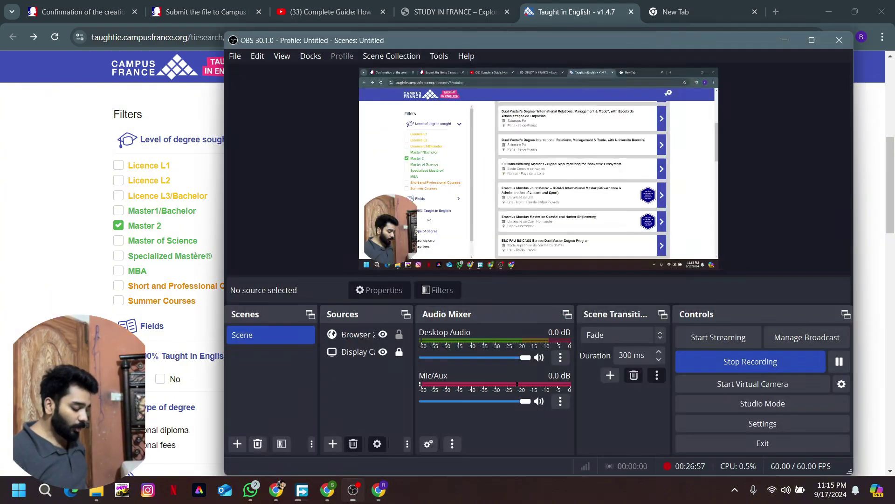